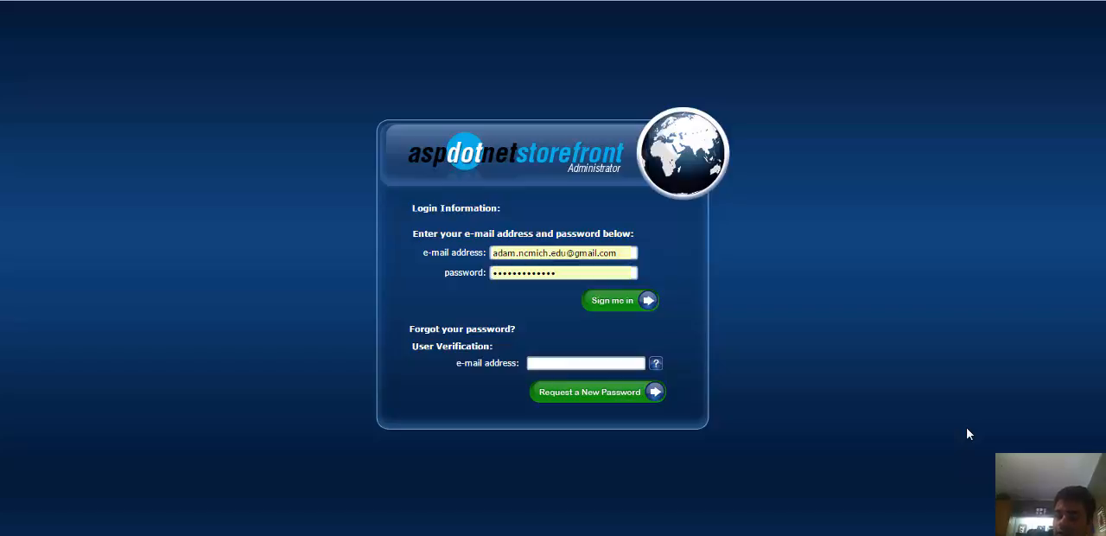
Sign in to the admin console with the prefilled credentials and start adding a new product.
left_click(612, 309)
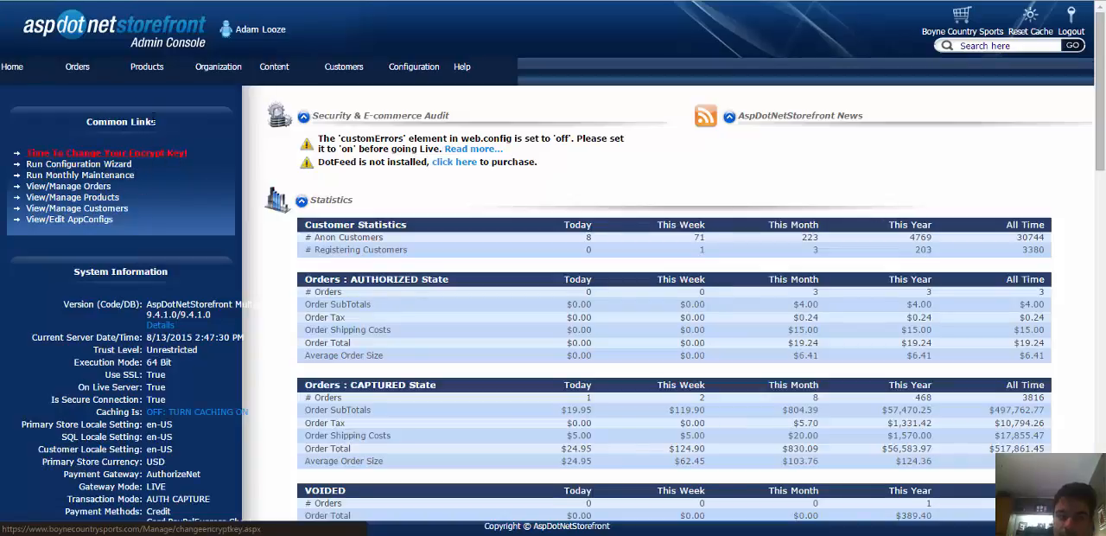
mouse_move(129, 76)
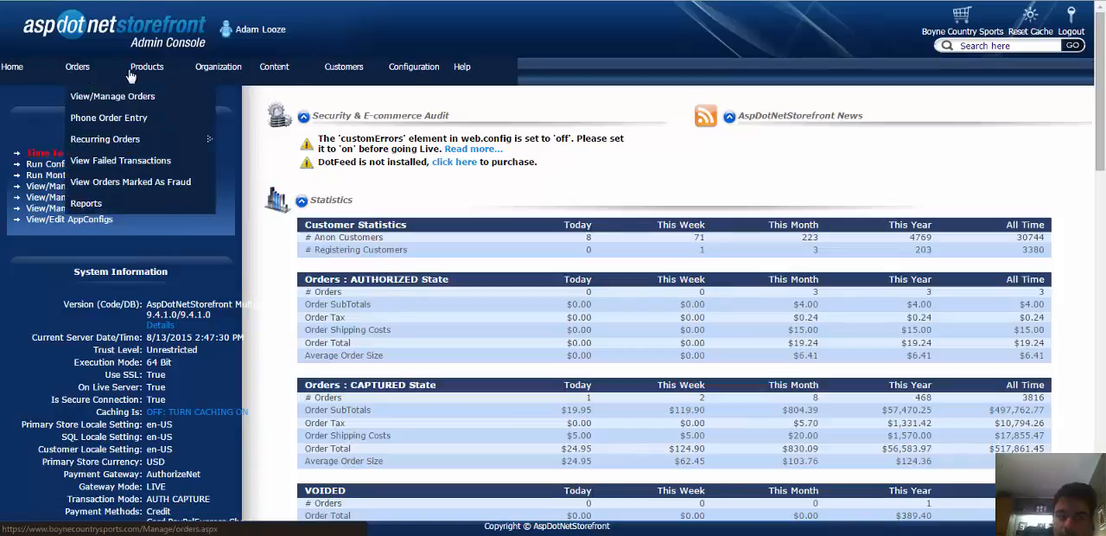
left_click(152, 104)
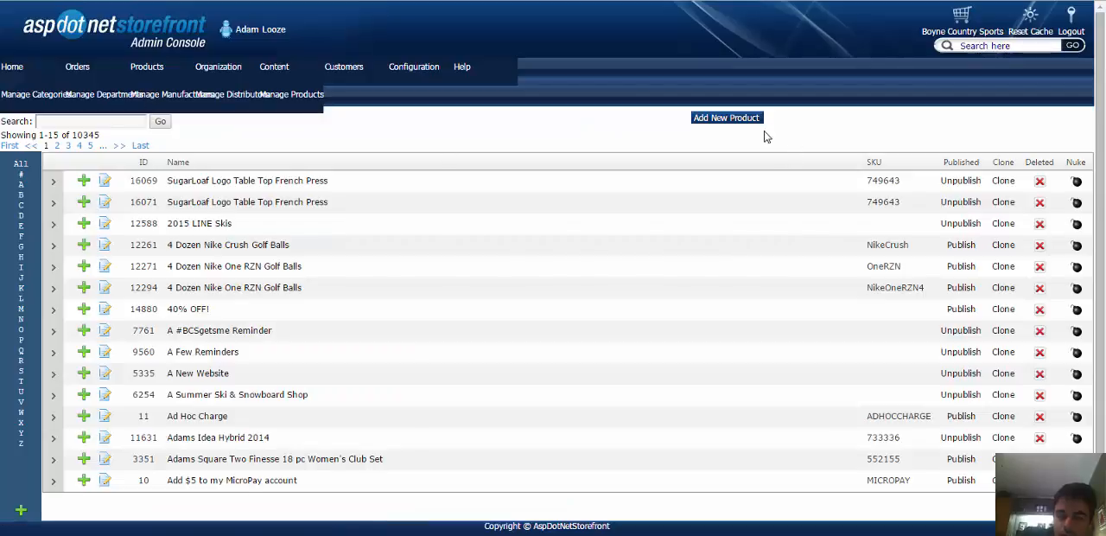
left_click(740, 119)
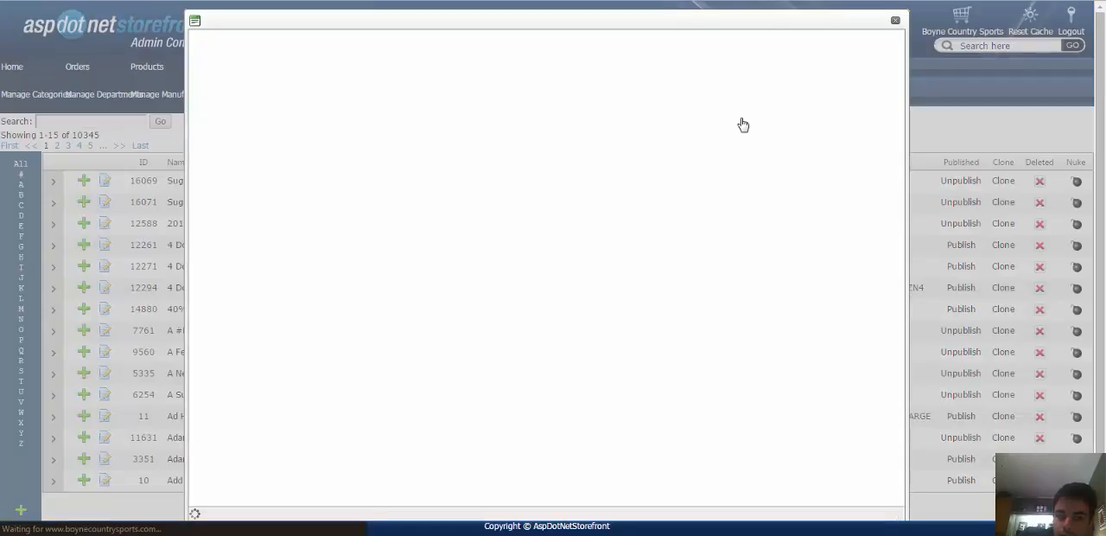
Name the new product "Test Varient Product" and set its product type to Generic Product.
left_click(379, 78)
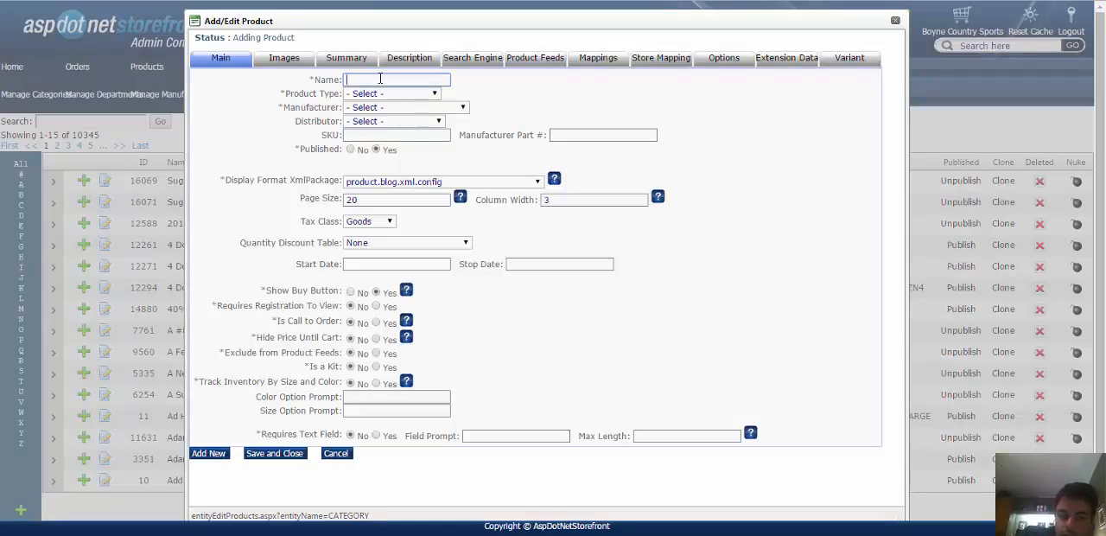
type("T")
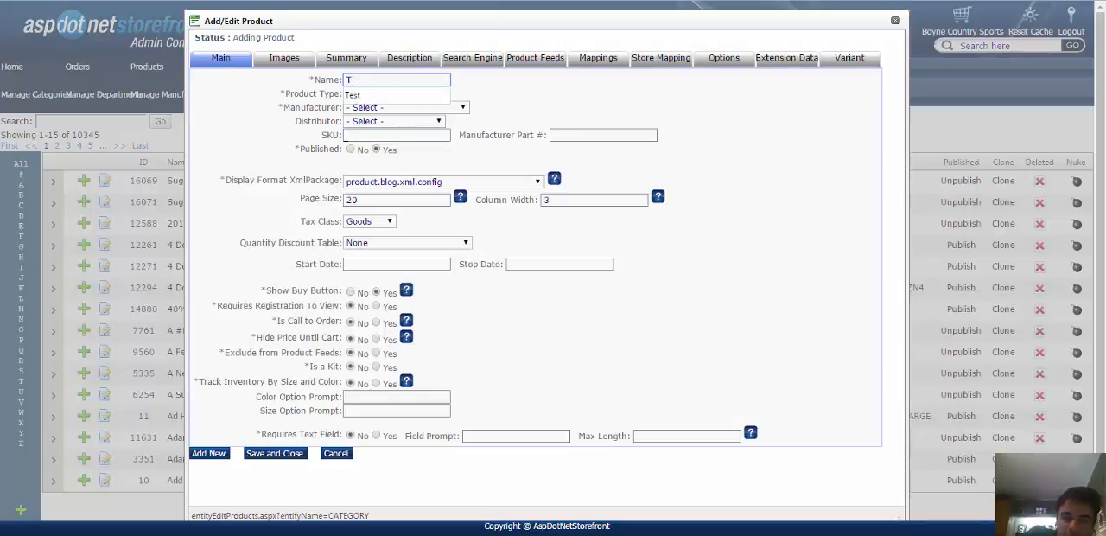
type("est ")
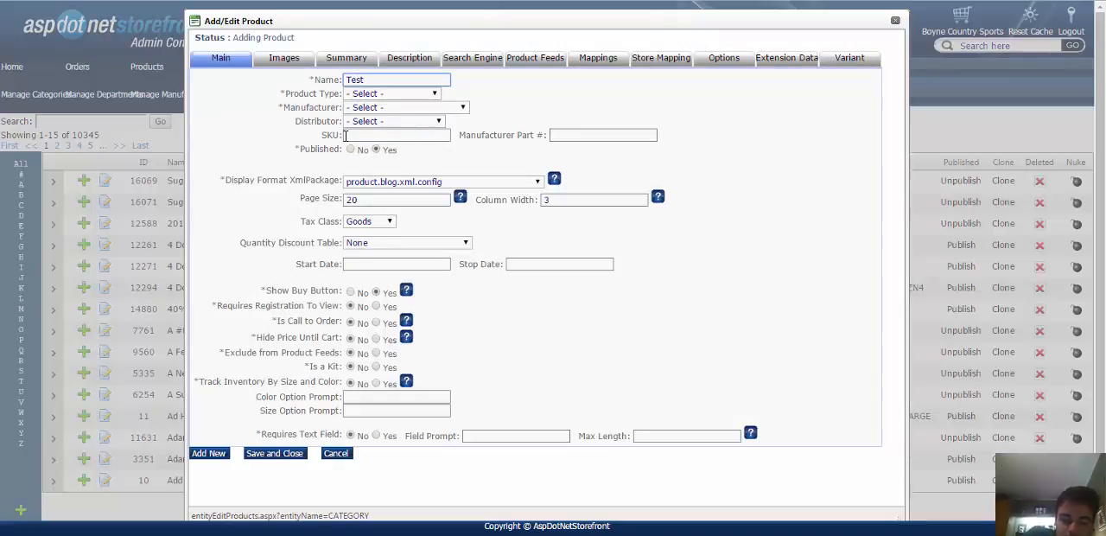
type("Varient Produc")
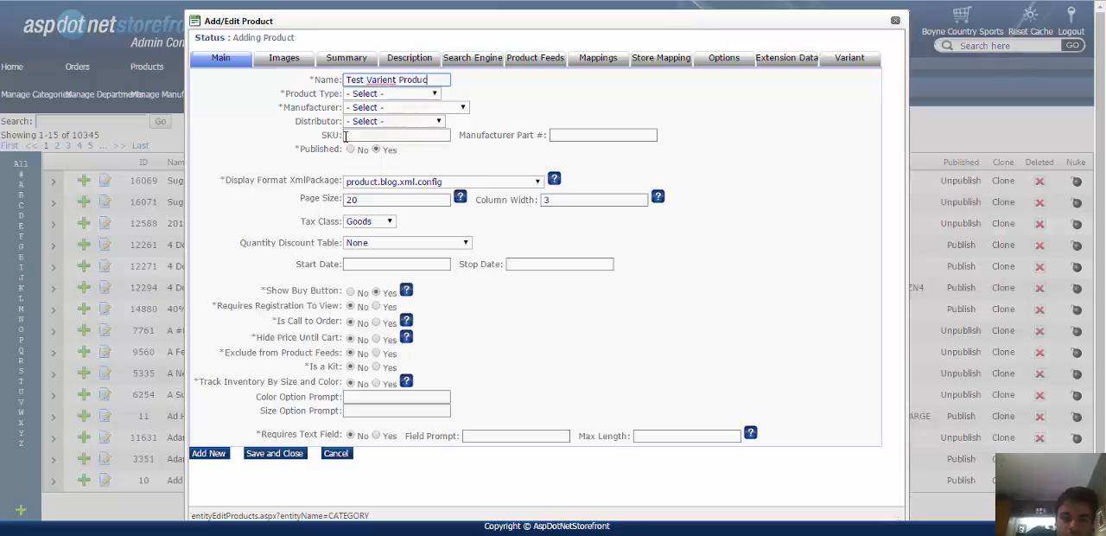
type("t")
left_click(409, 95)
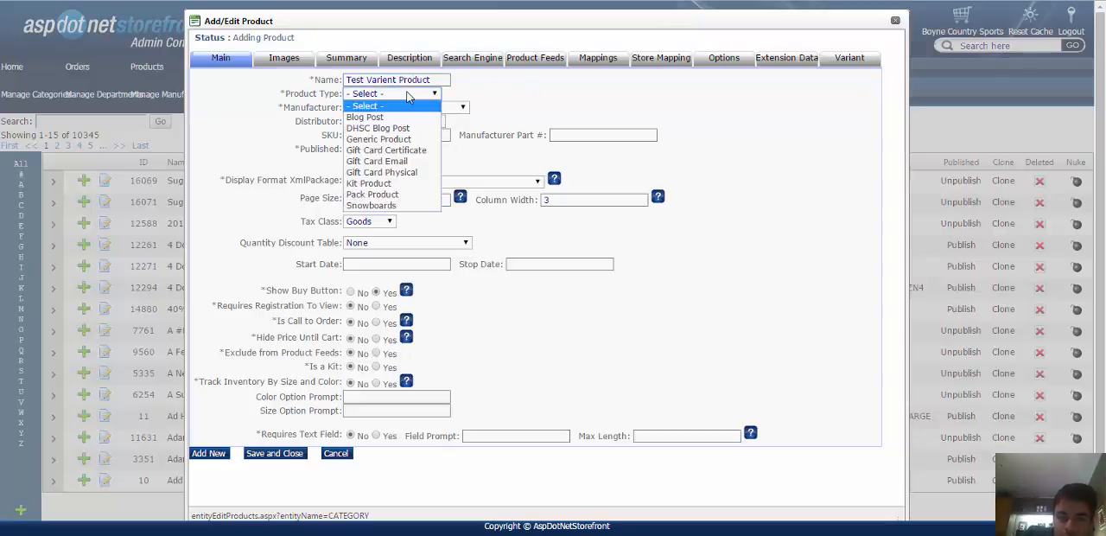
left_click(388, 141)
Set the new product's manufacturer to Arc'teryx.
left_click(408, 113)
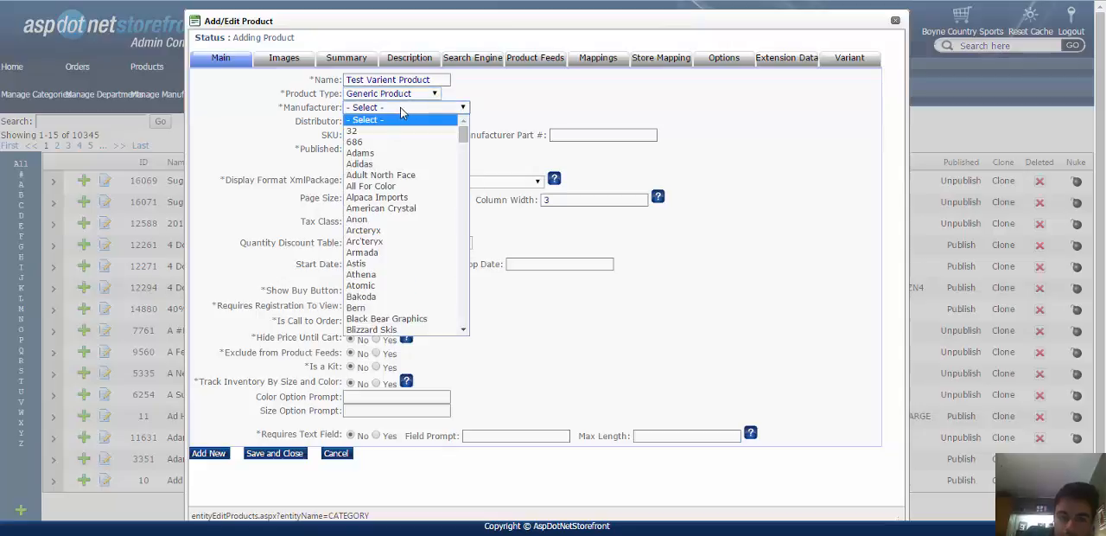
left_click(407, 113)
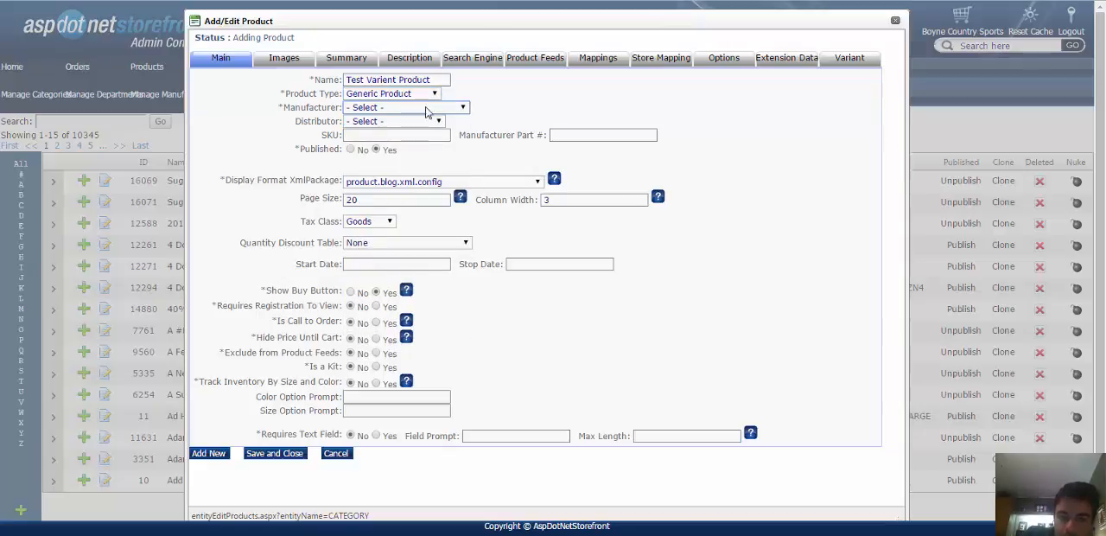
left_click(420, 96)
left_click(423, 95)
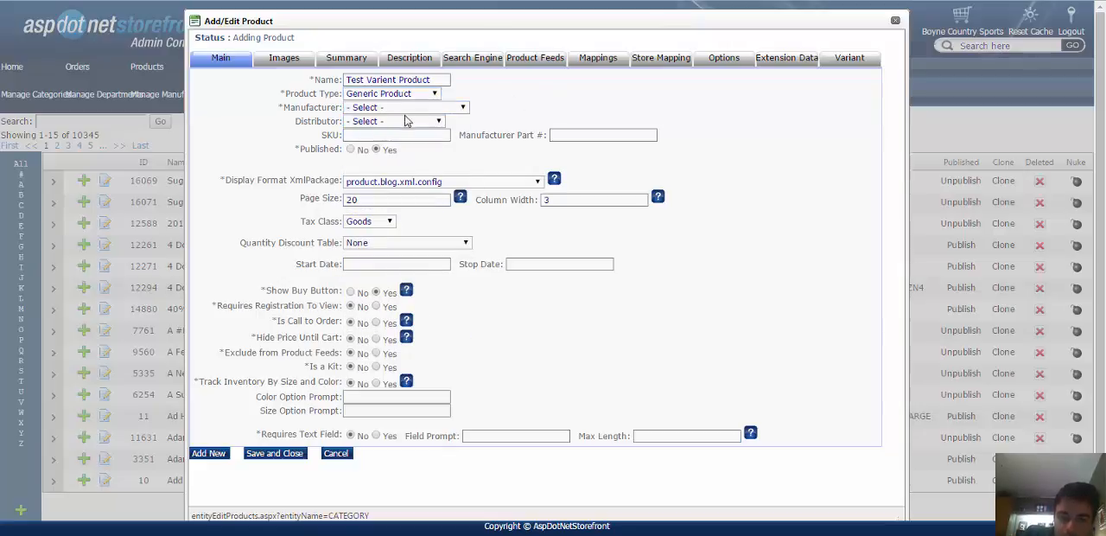
left_click(409, 109)
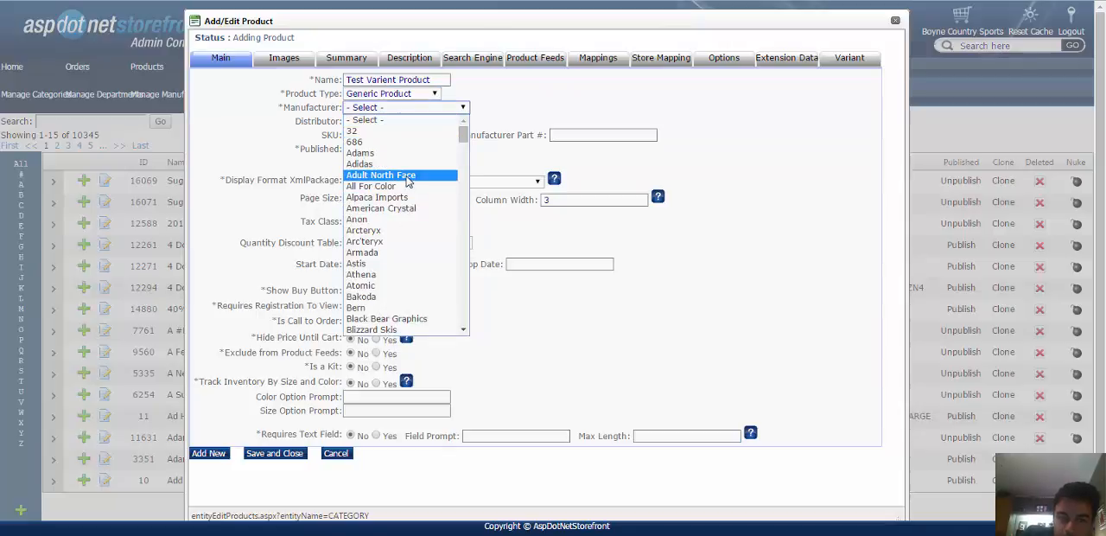
left_click(384, 242)
left_click(404, 112)
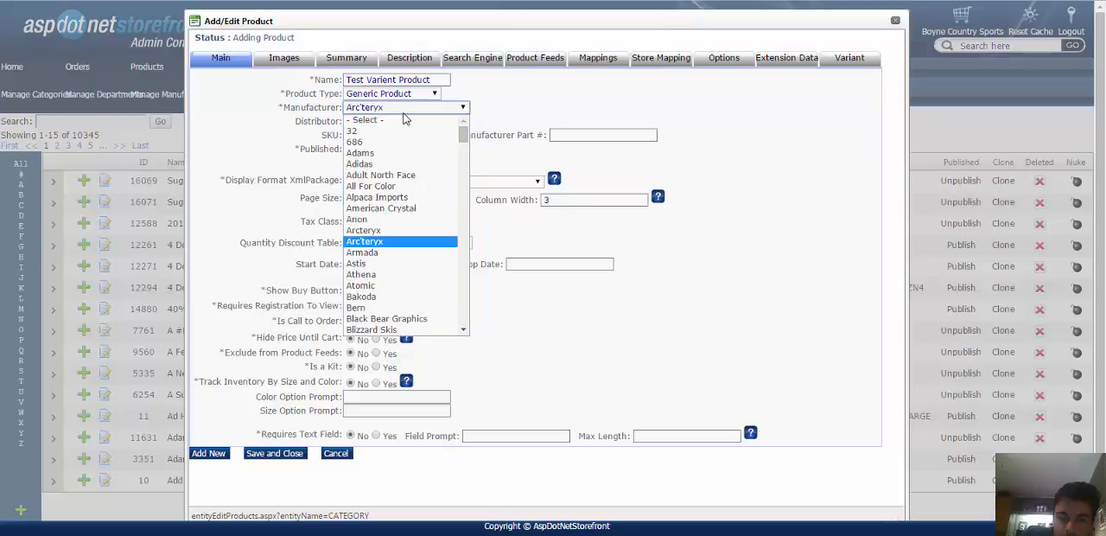
left_click(437, 107)
left_click(429, 123)
left_click(426, 130)
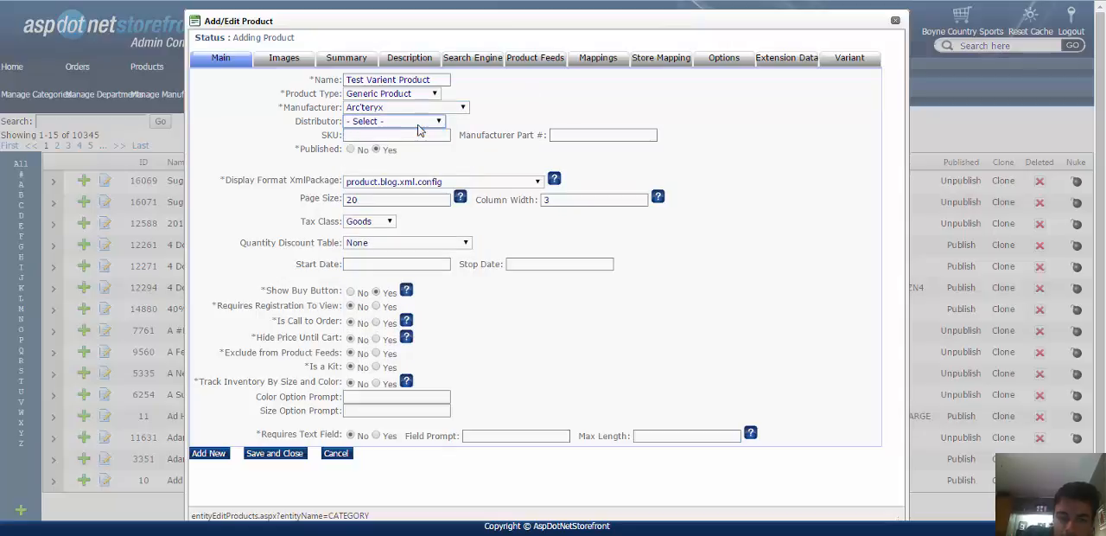
left_click(404, 125)
left_click(406, 132)
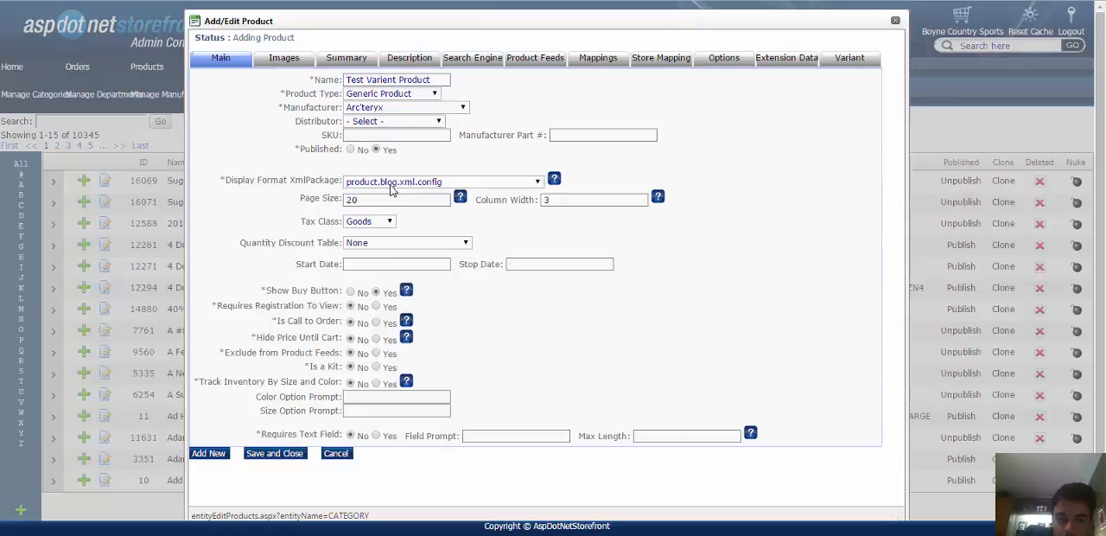
Set the product's Display Format XmlPackage to product.boynecountrysports.xml.config.
left_click_drag(246, 179, 319, 177)
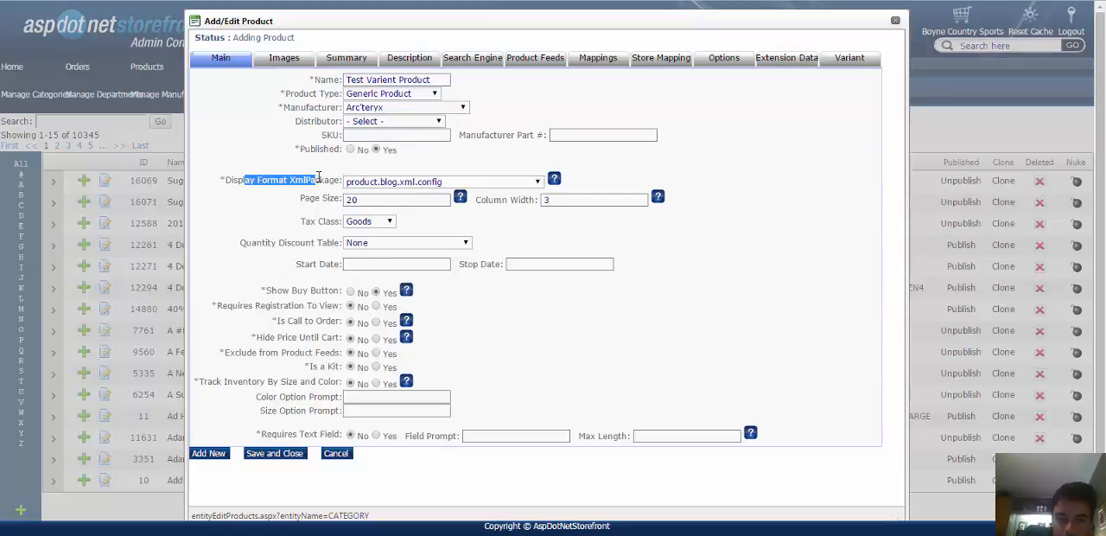
left_click(403, 182)
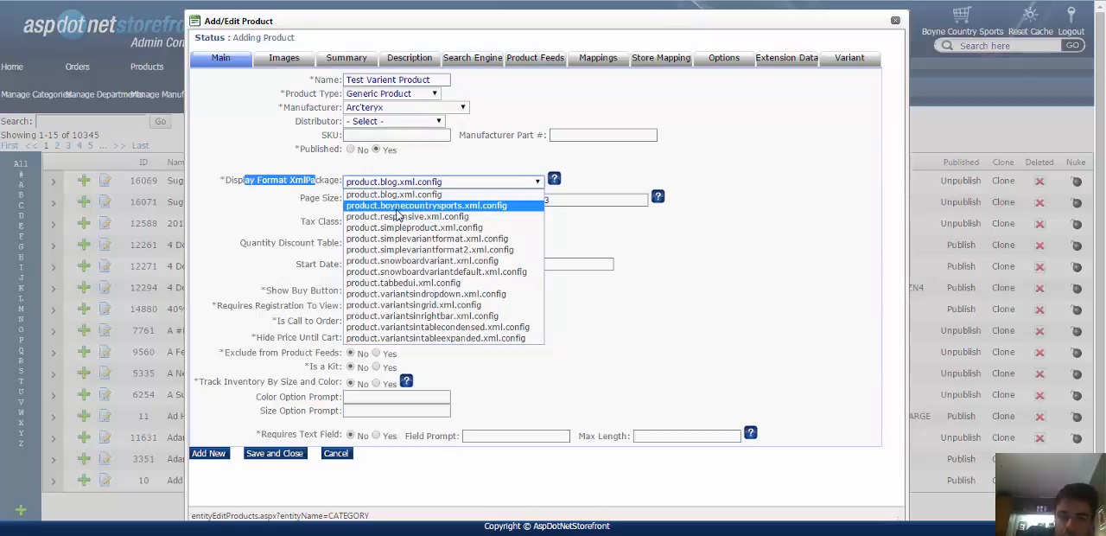
left_click(395, 207)
left_click(282, 215)
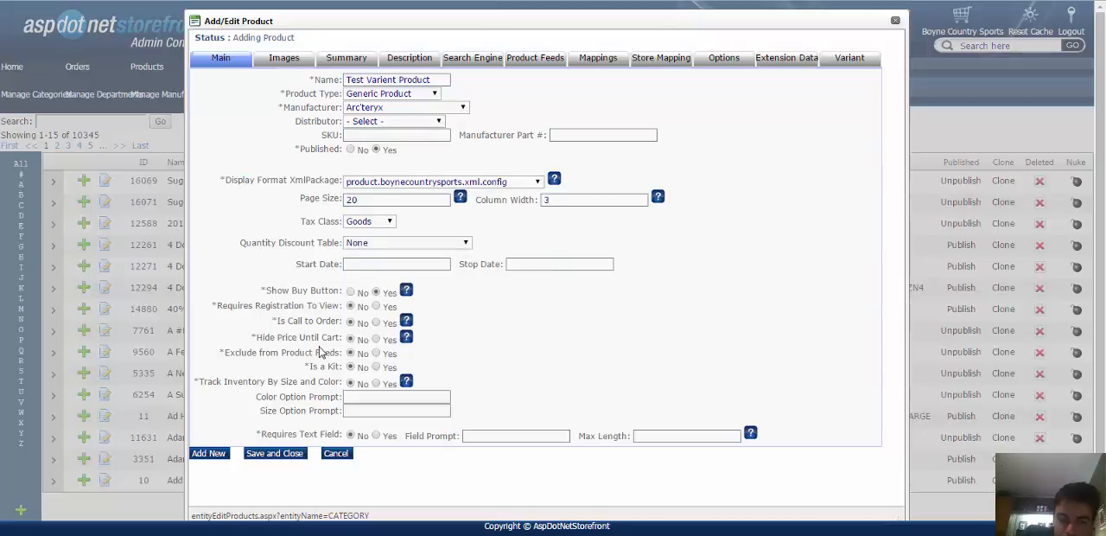
Set Track Inventory By Size and Color to Yes, and save and close the new product.
left_click_drag(200, 380, 312, 382)
left_click(320, 381)
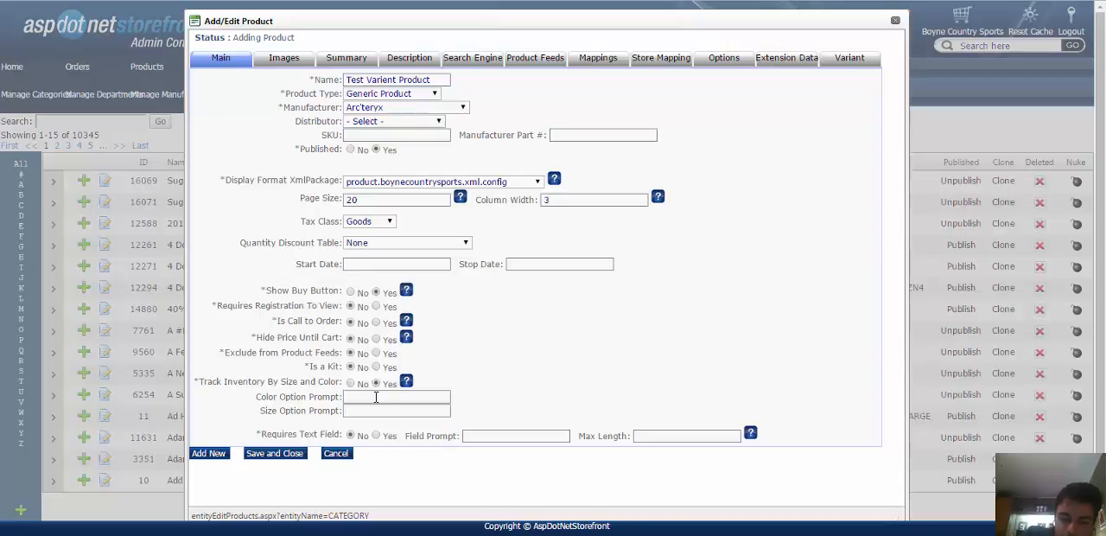
left_click_drag(203, 380, 245, 383)
left_click(268, 384)
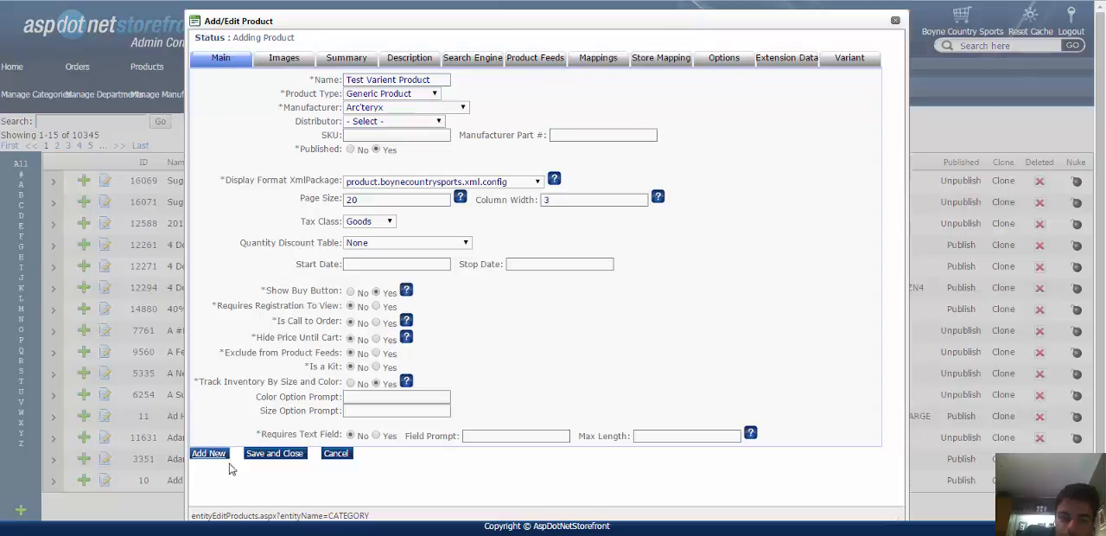
left_click(271, 460)
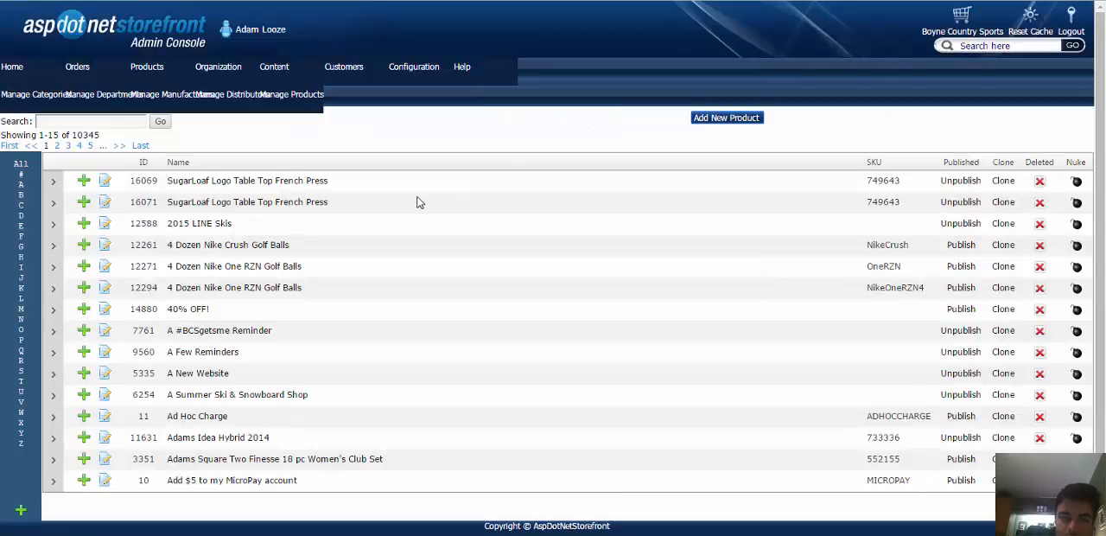
Search the product list for "test" and open Test Varient Product for editing.
left_click(110, 123)
type("test")
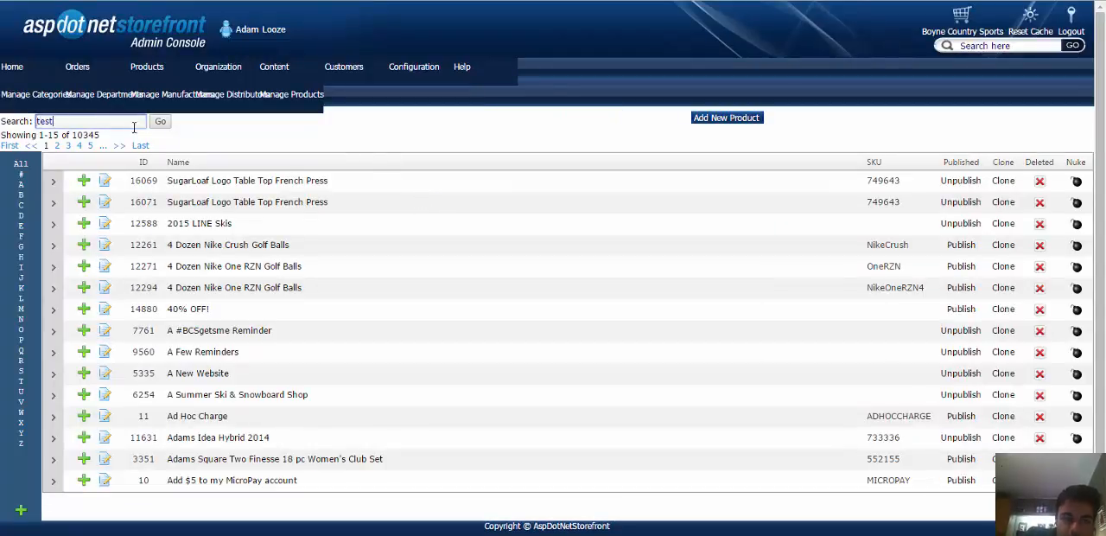
left_click(162, 123)
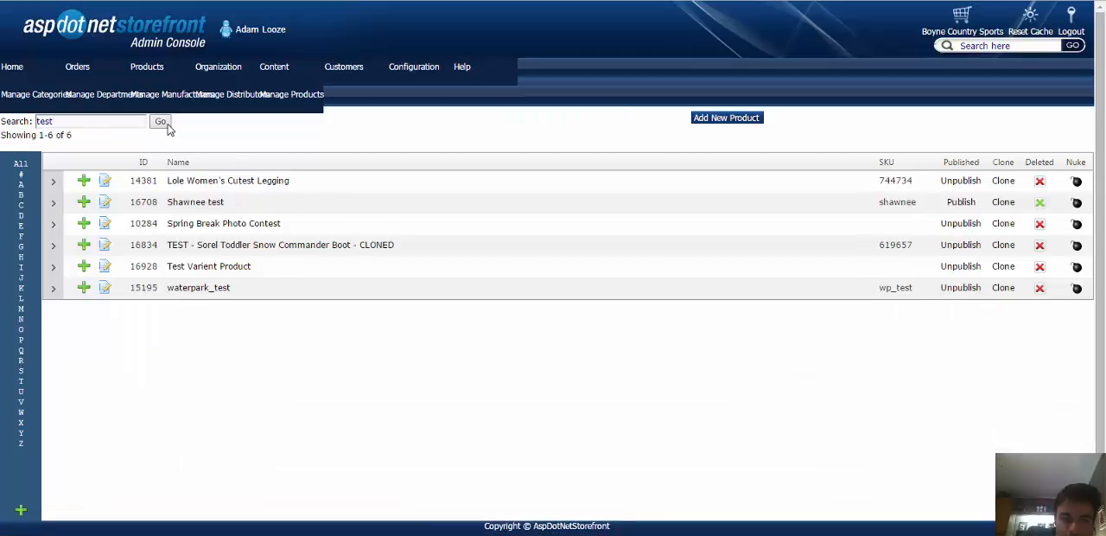
left_click(201, 267)
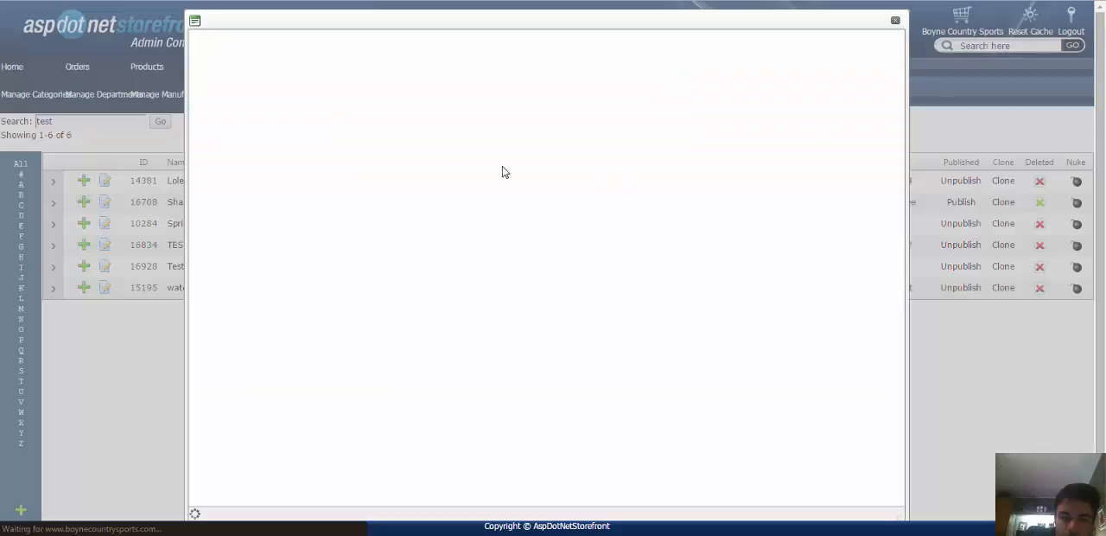
Set the product's SKU to 12345 and update the product.
left_click(379, 134)
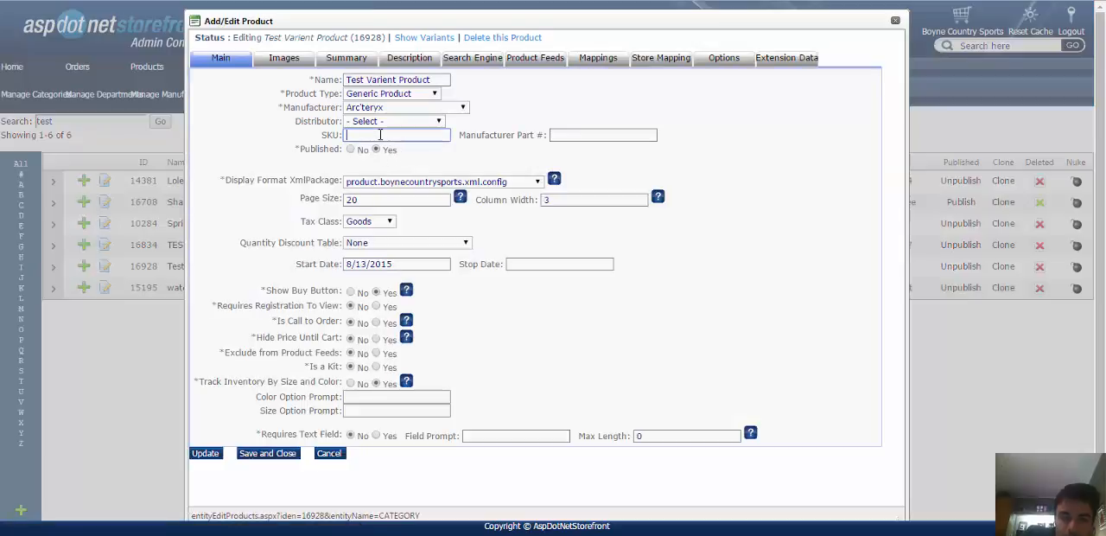
type("12345")
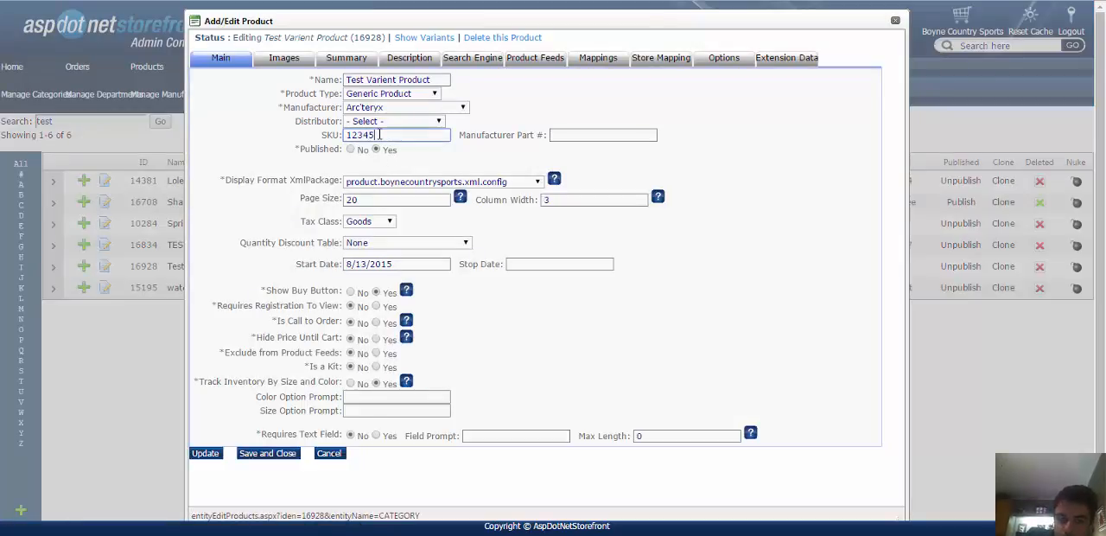
left_click(212, 458)
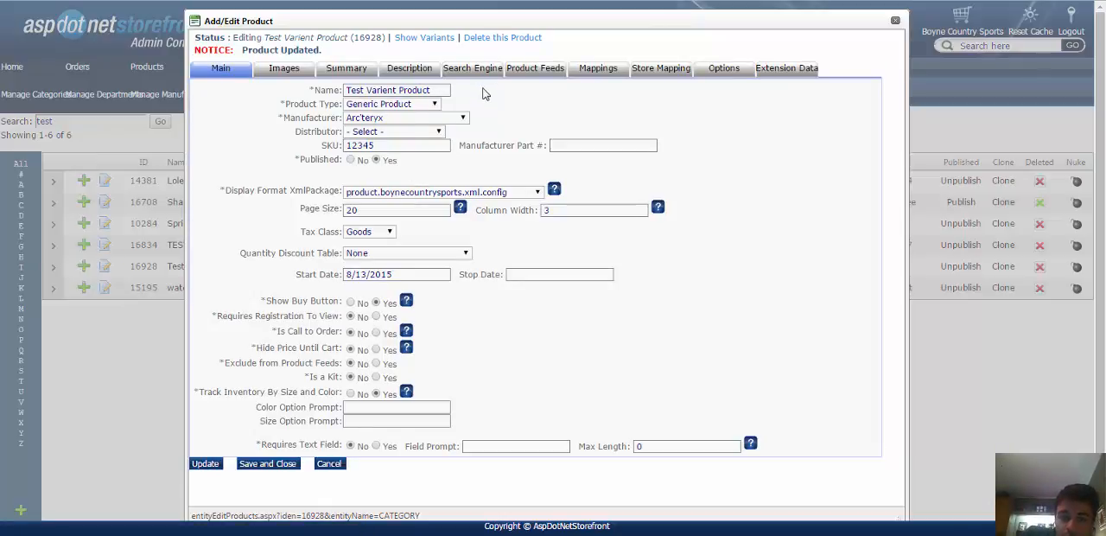
Examine the inventory fields of the product's unnamed variant and return to the product's edit form.
left_click(416, 41)
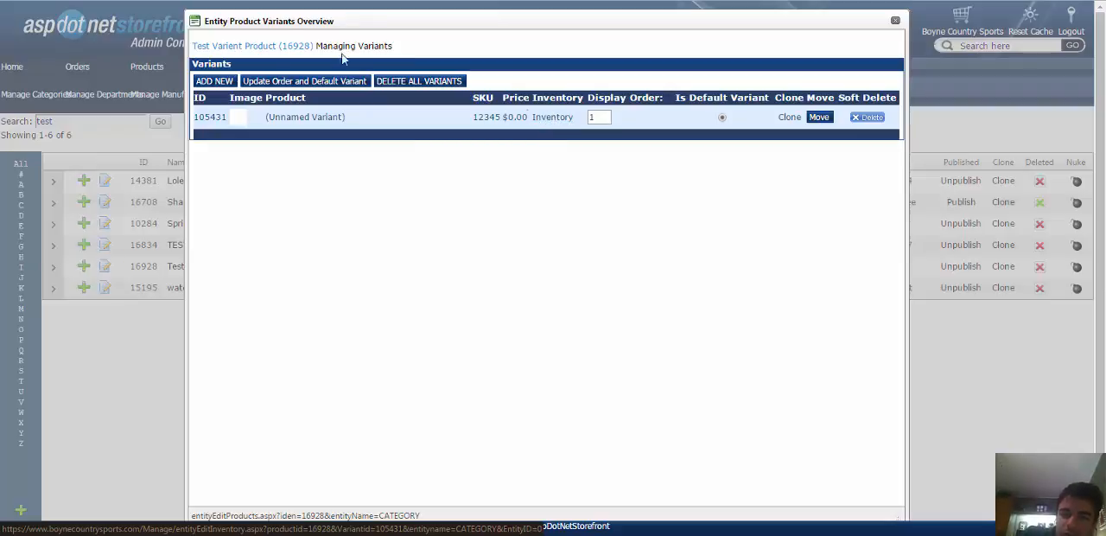
left_click(556, 121)
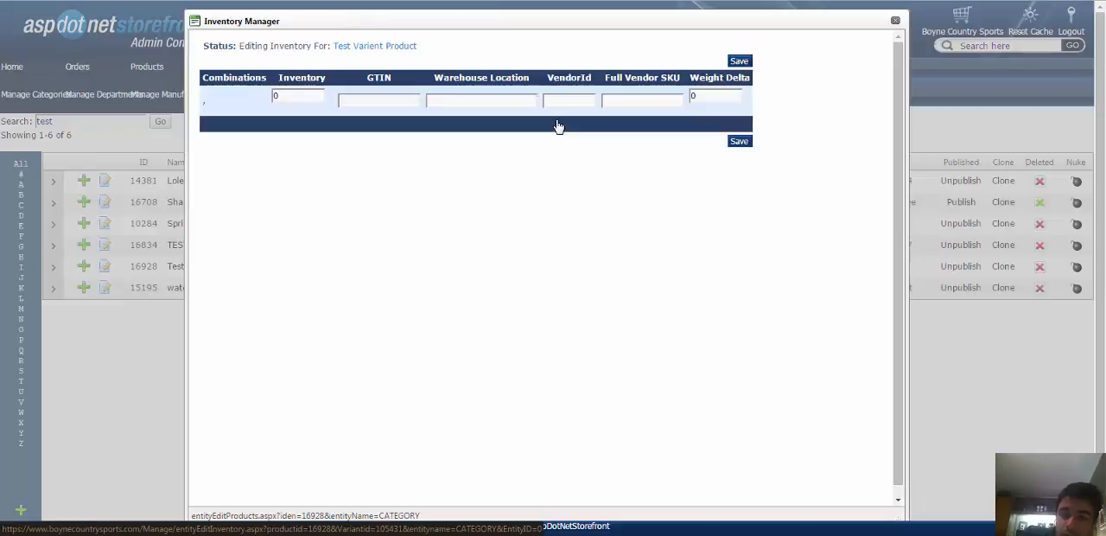
left_click_drag(236, 93, 649, 92)
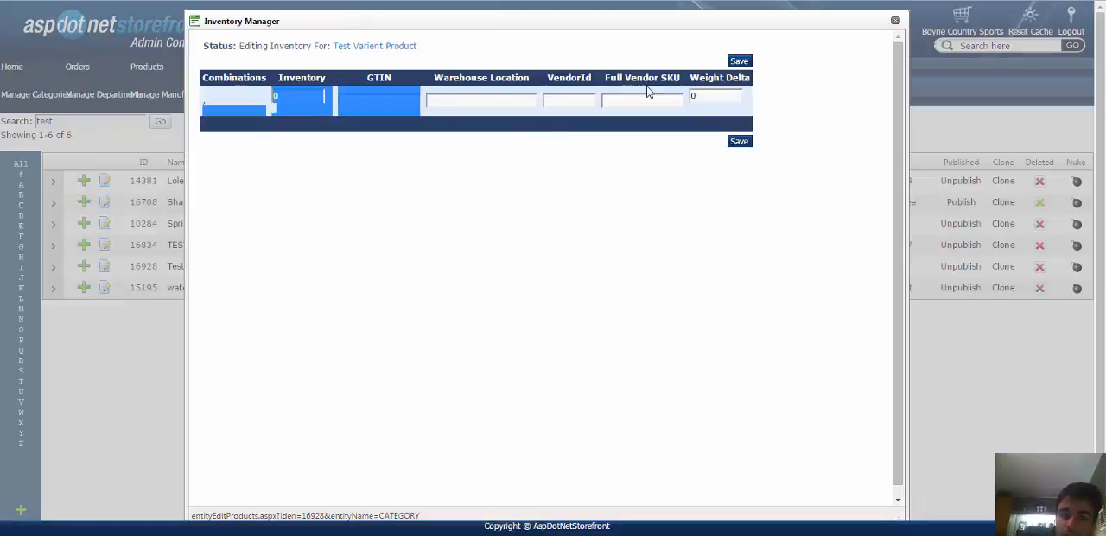
left_click(666, 120)
left_click(380, 47)
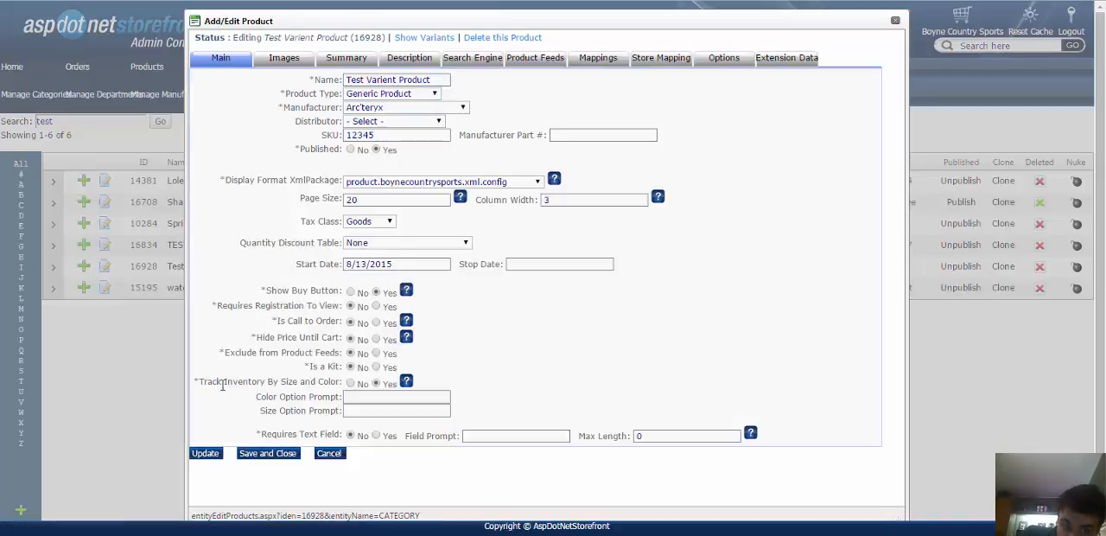
Update the product with Track Inventory By Size and Color set to No, and check its variant's inventory in the variants overview.
left_click_drag(220, 386, 308, 386)
left_click(350, 383)
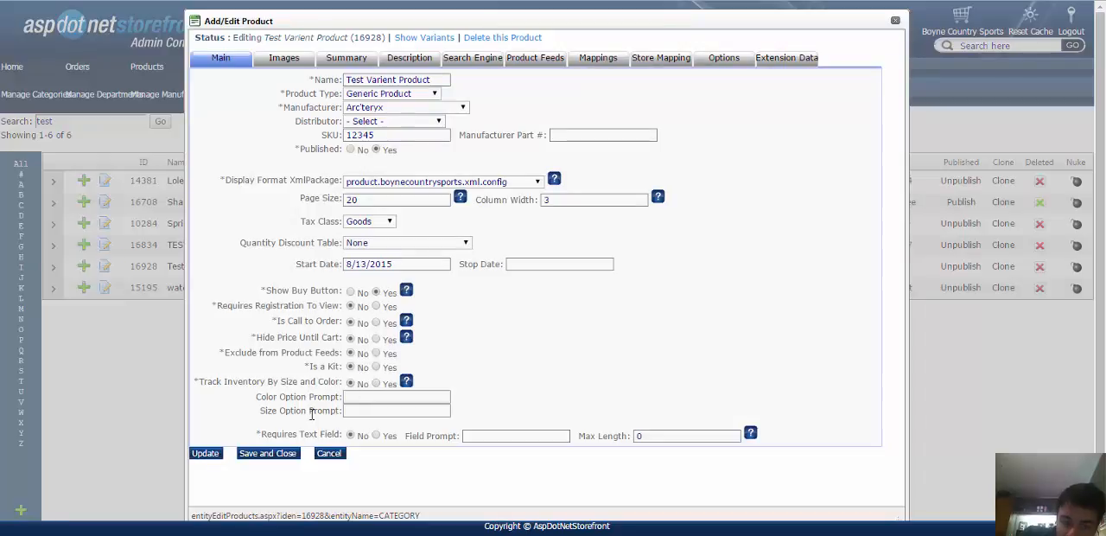
left_click(205, 455)
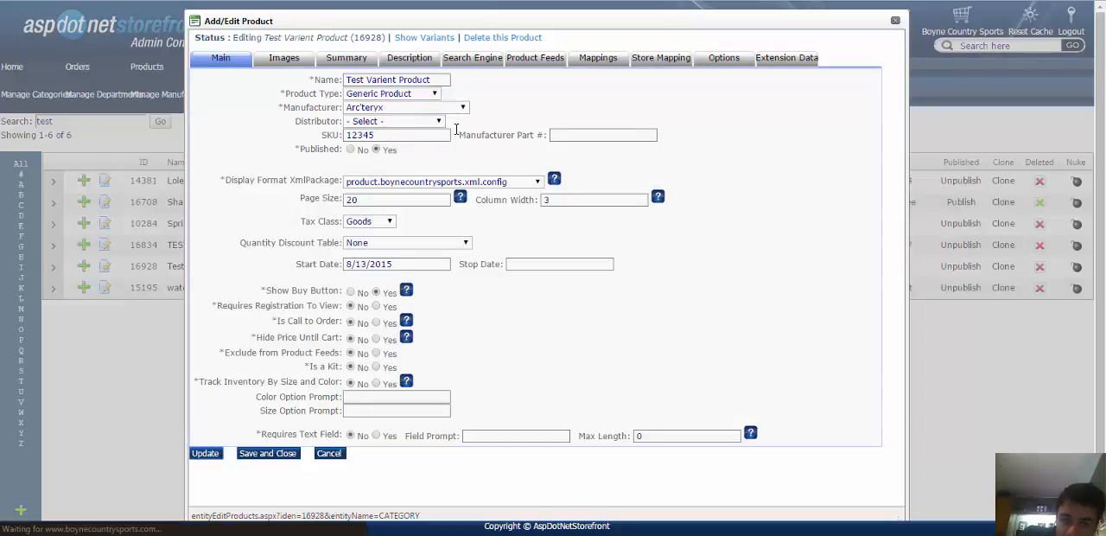
left_click(419, 39)
left_click_drag(542, 118, 579, 118)
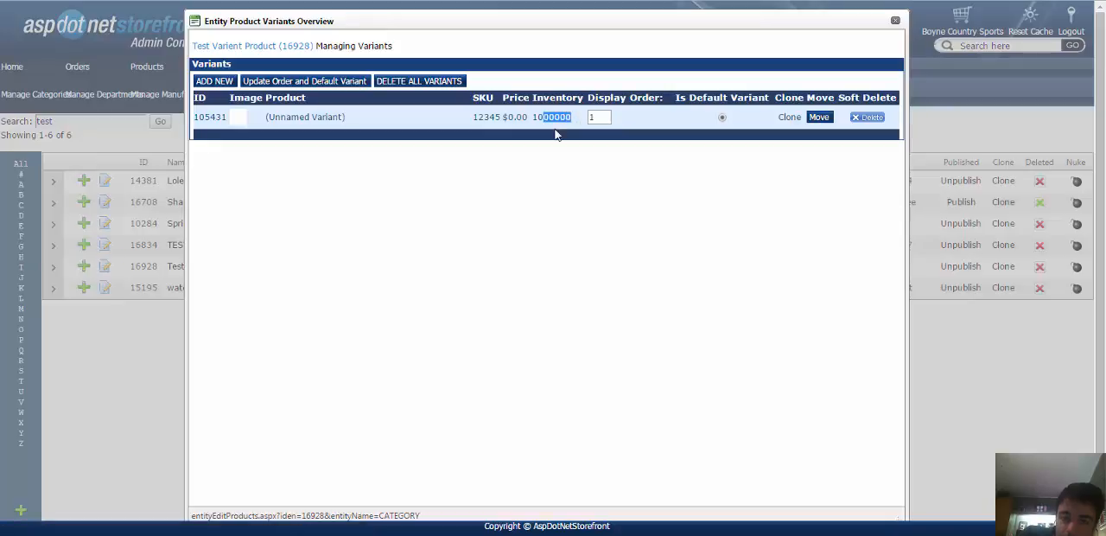
Return to the product's edit form, set Track Inventory By Size and Color to Yes, and update the product.
left_click(555, 129)
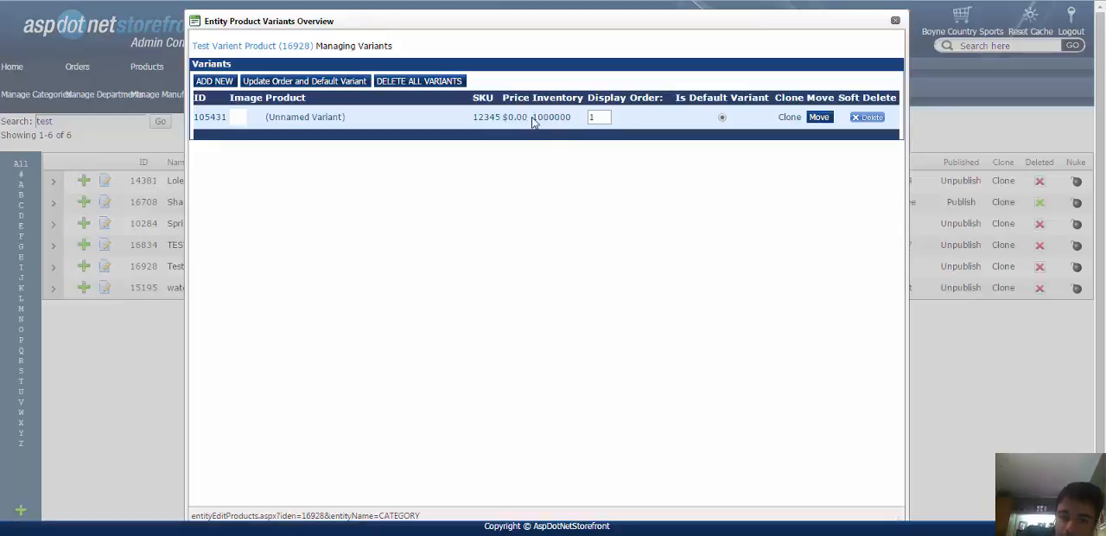
left_click(254, 47)
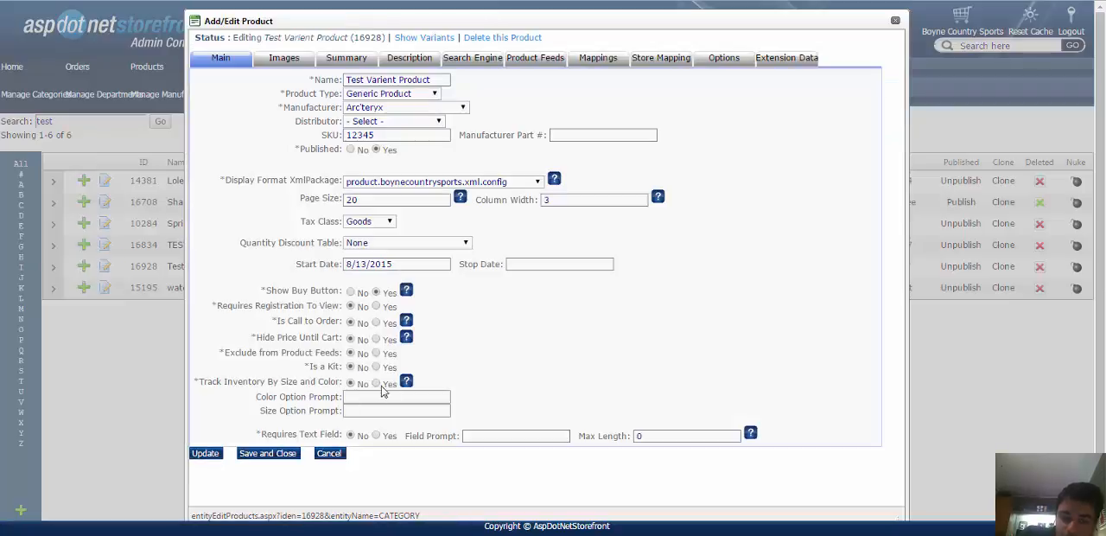
left_click(376, 383)
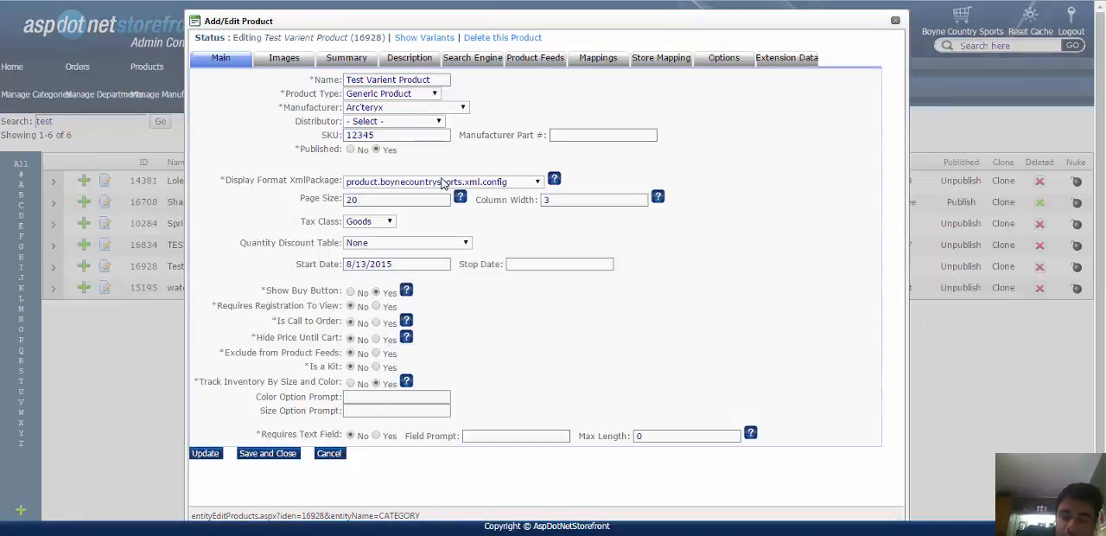
left_click(351, 383)
left_click(429, 184)
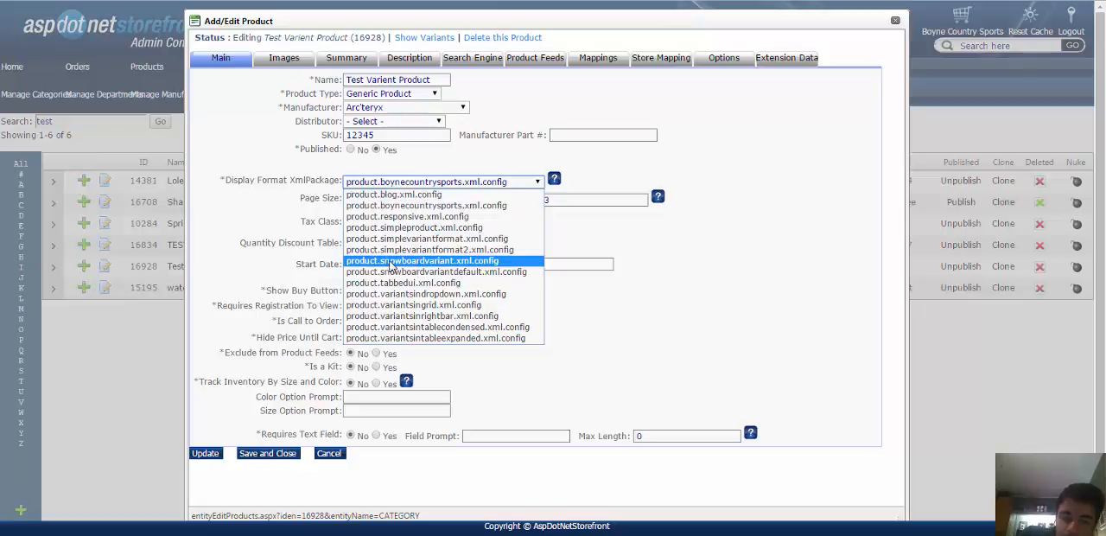
left_click(650, 275)
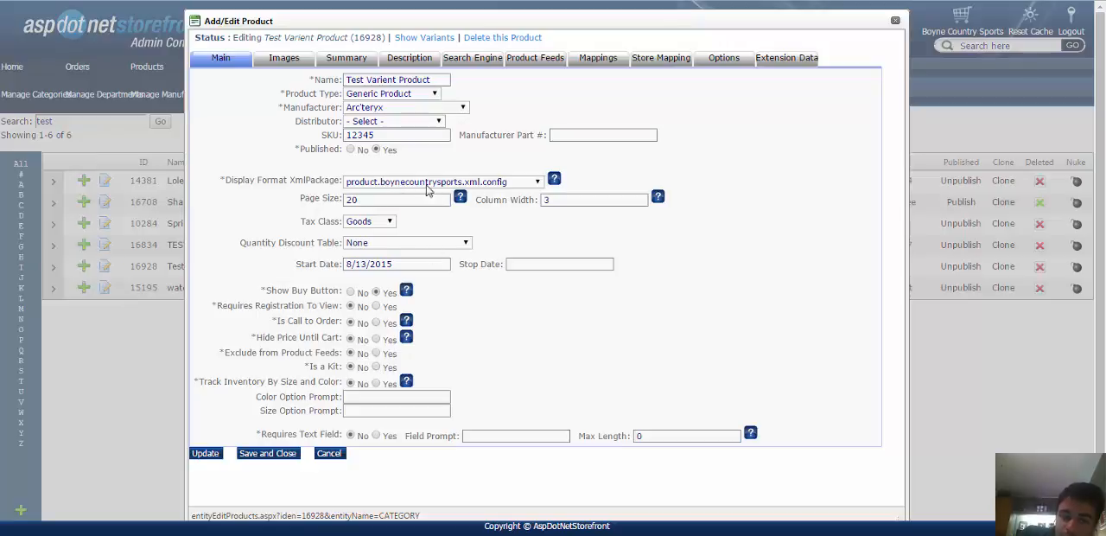
left_click(206, 454)
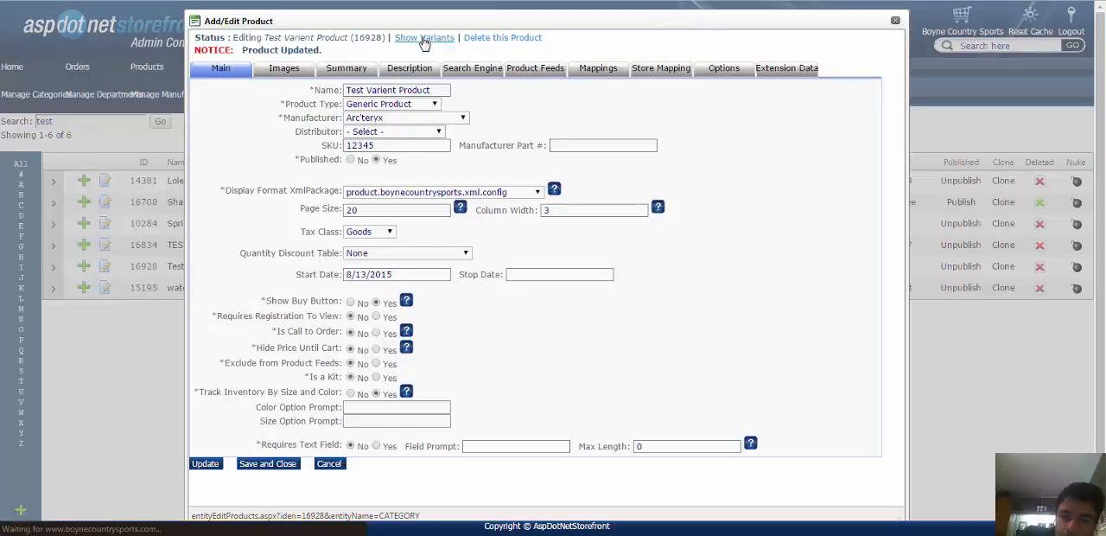
Open the attributes of the product's unnamed variant and set its colors to Red,Green,Blue.
left_click(424, 39)
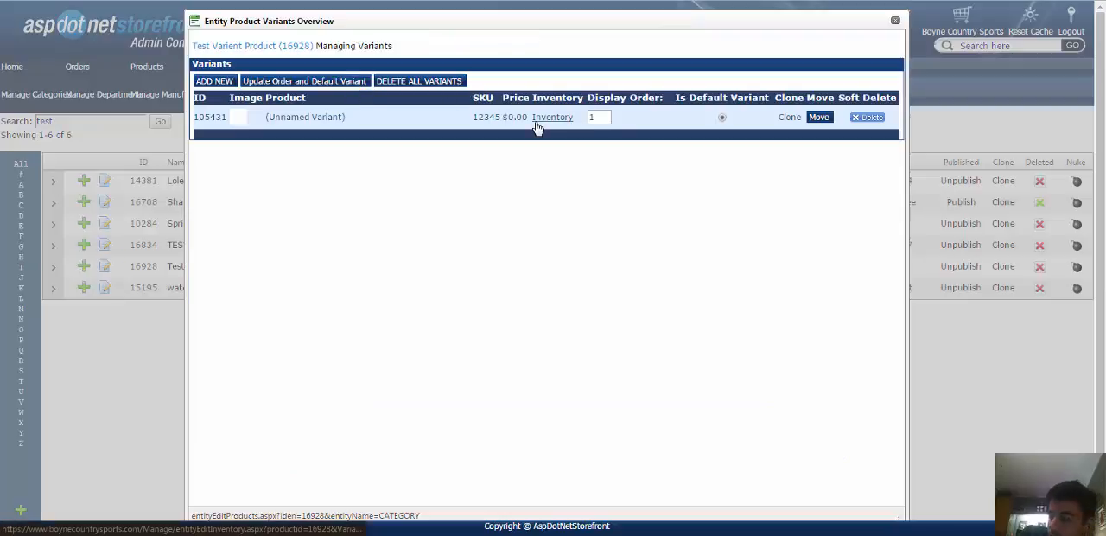
left_click(307, 117)
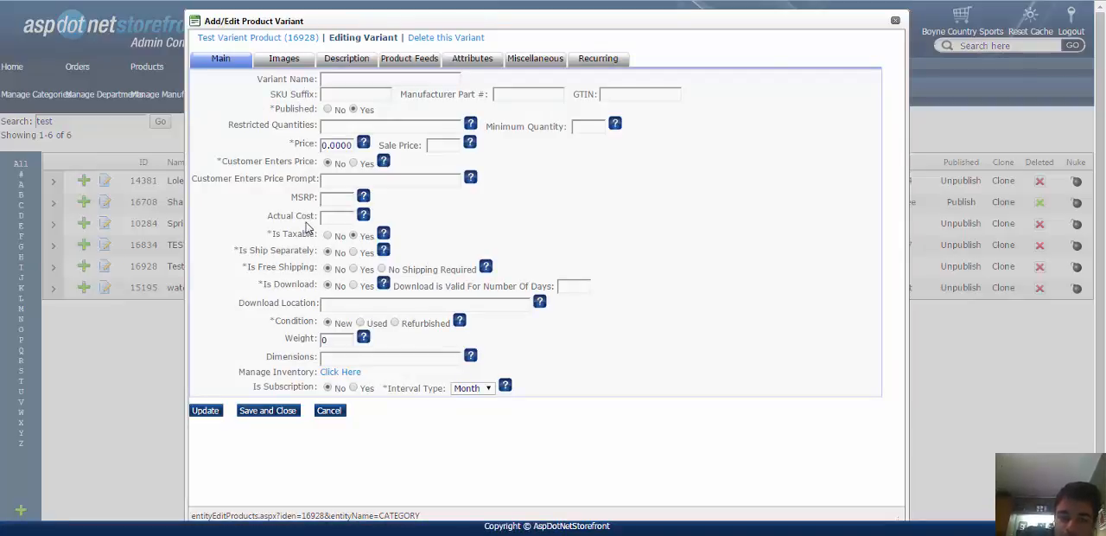
left_click(472, 58)
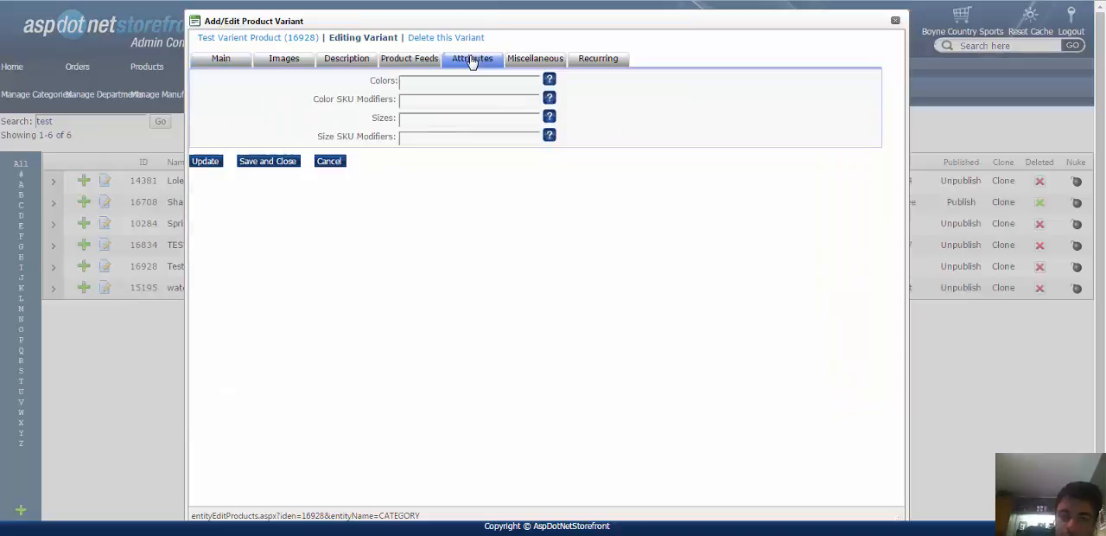
left_click(436, 79)
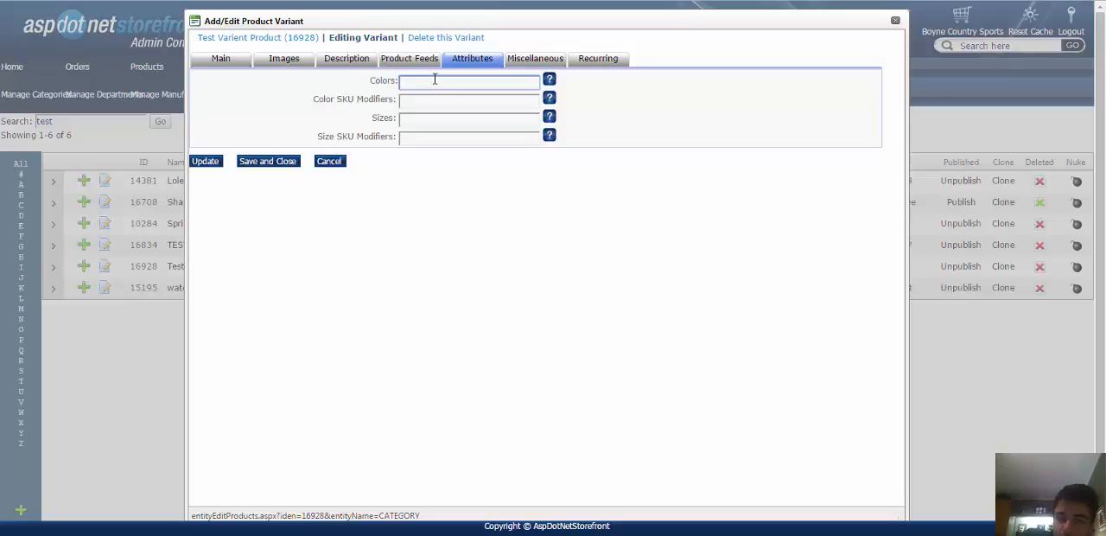
type("R")
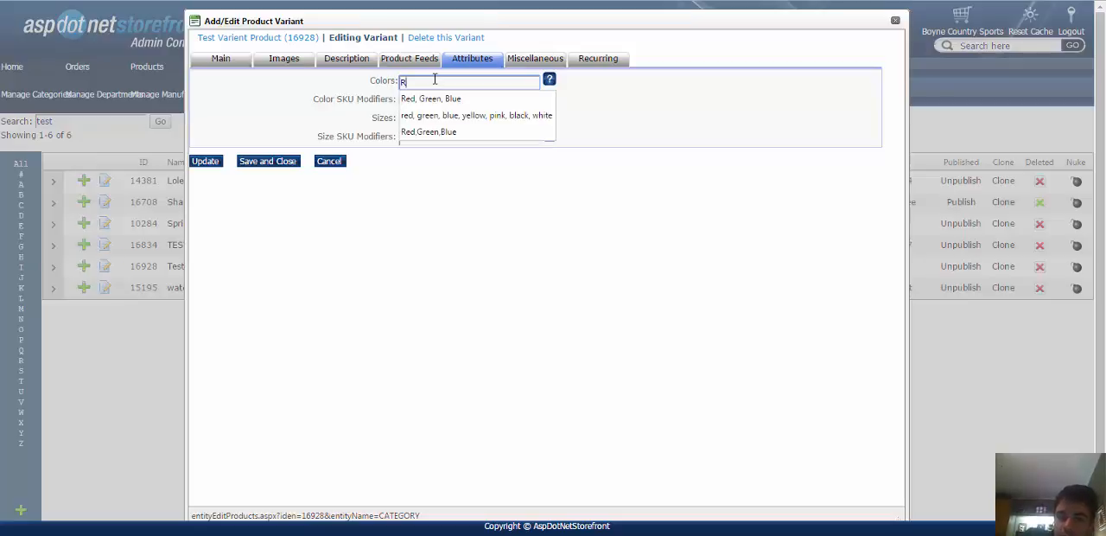
key("BackSpace")
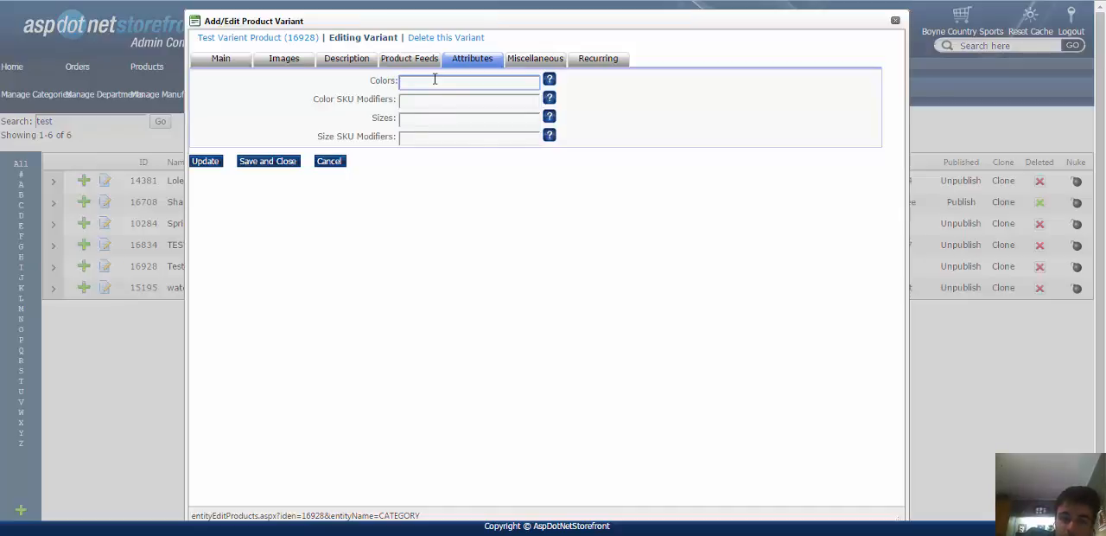
type("Red,")
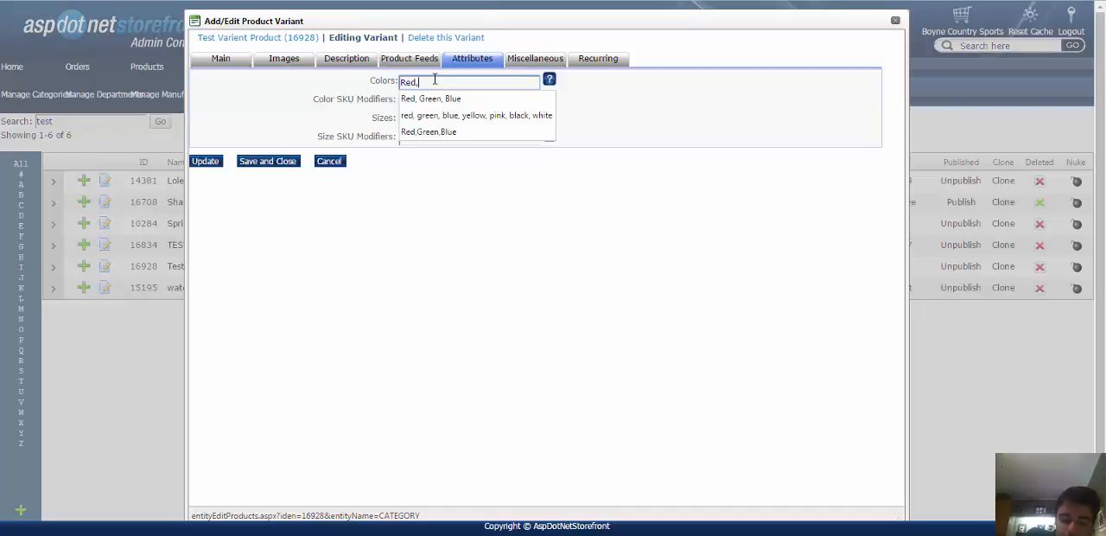
type("Green")
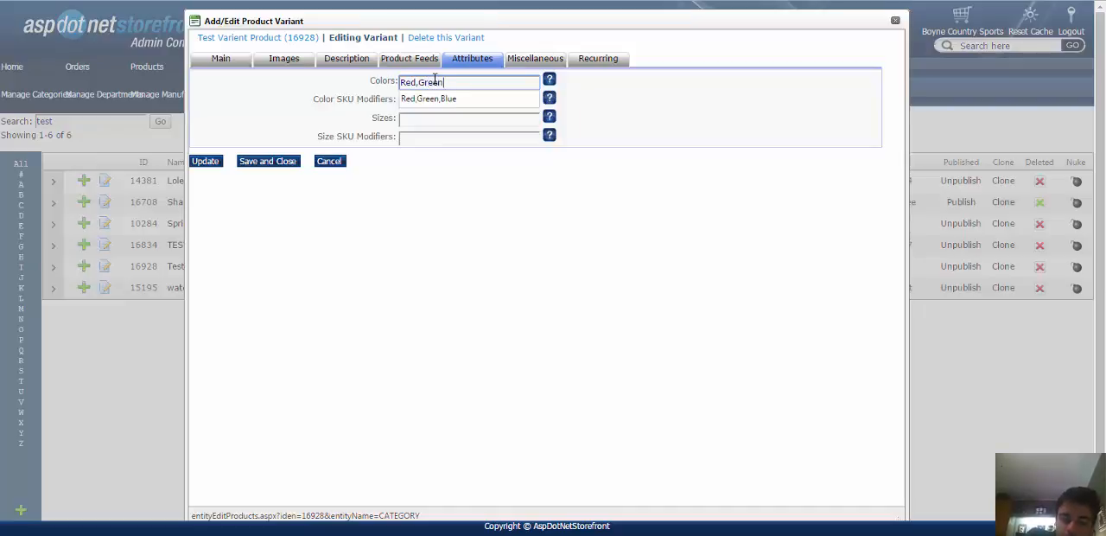
type(",Blue")
key("Tab")
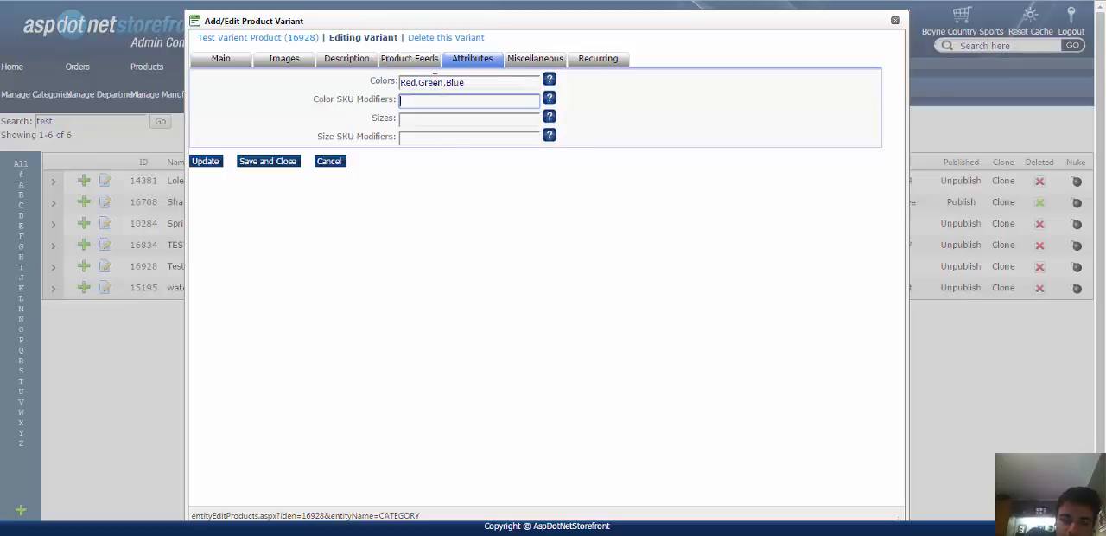
Set the variant's color SKU modifiers to -r,-g,-b.
type("-r")
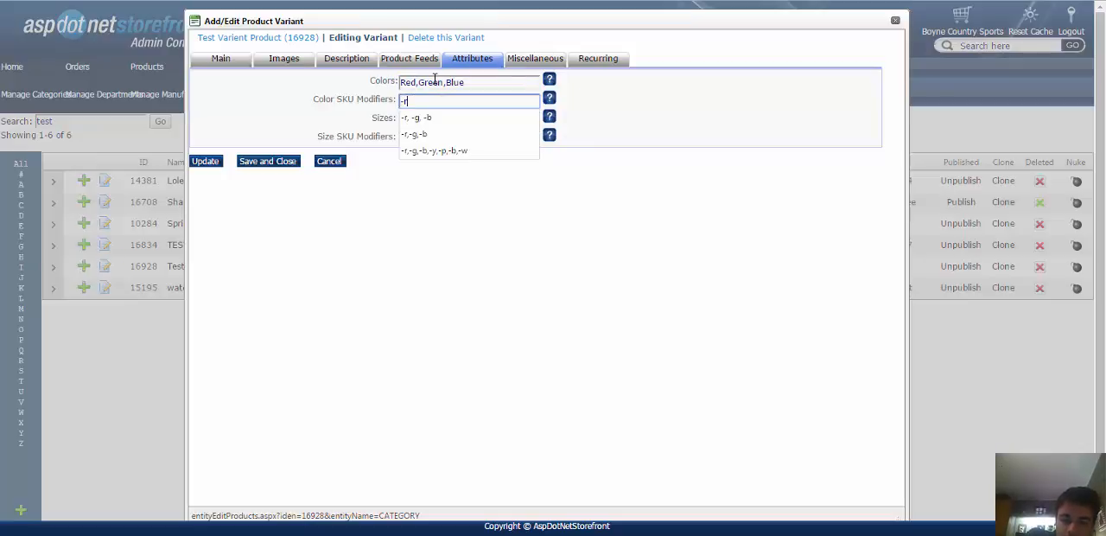
type(",-g,")
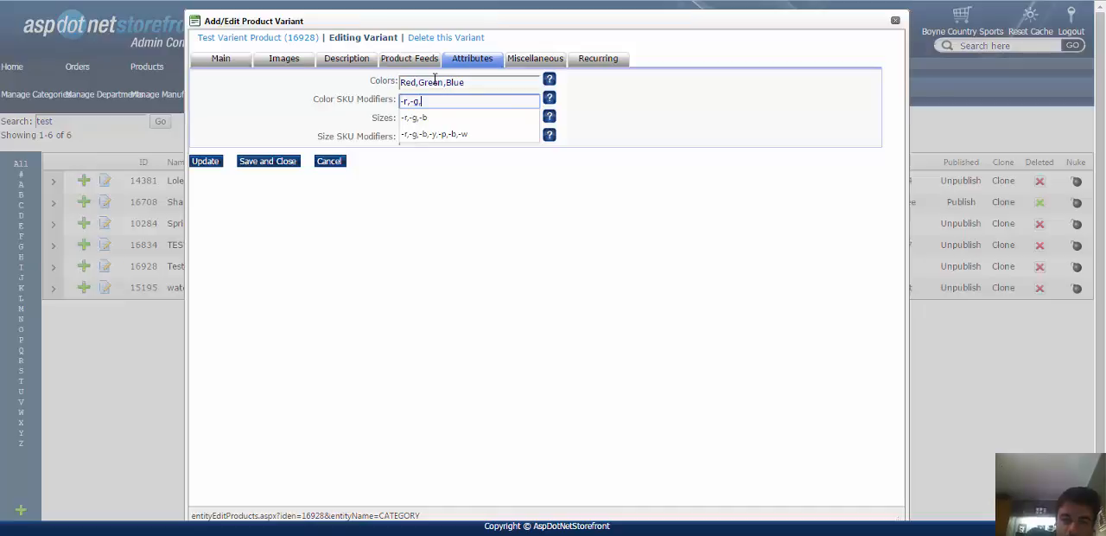
type("-")
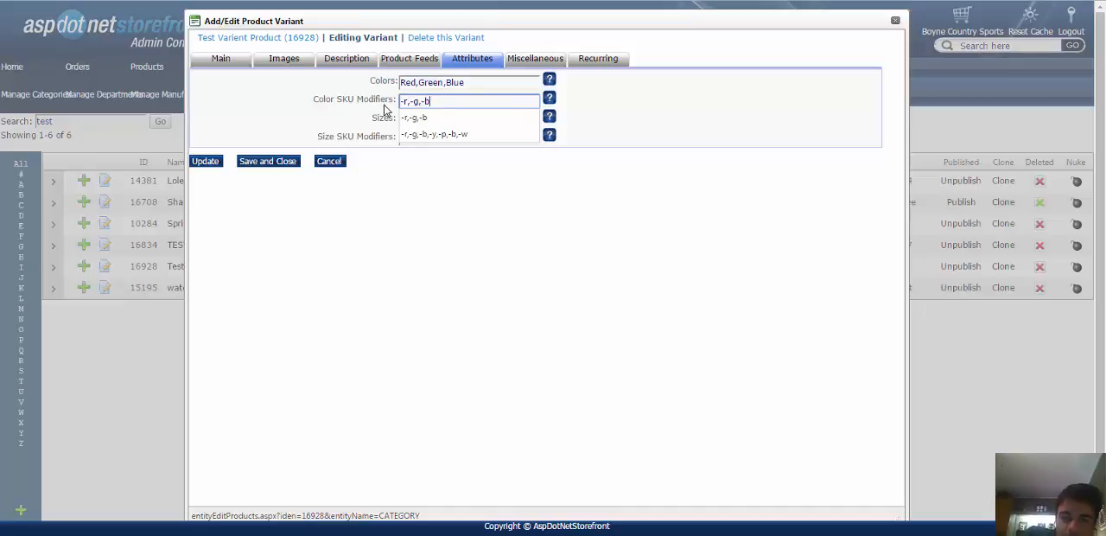
type("b")
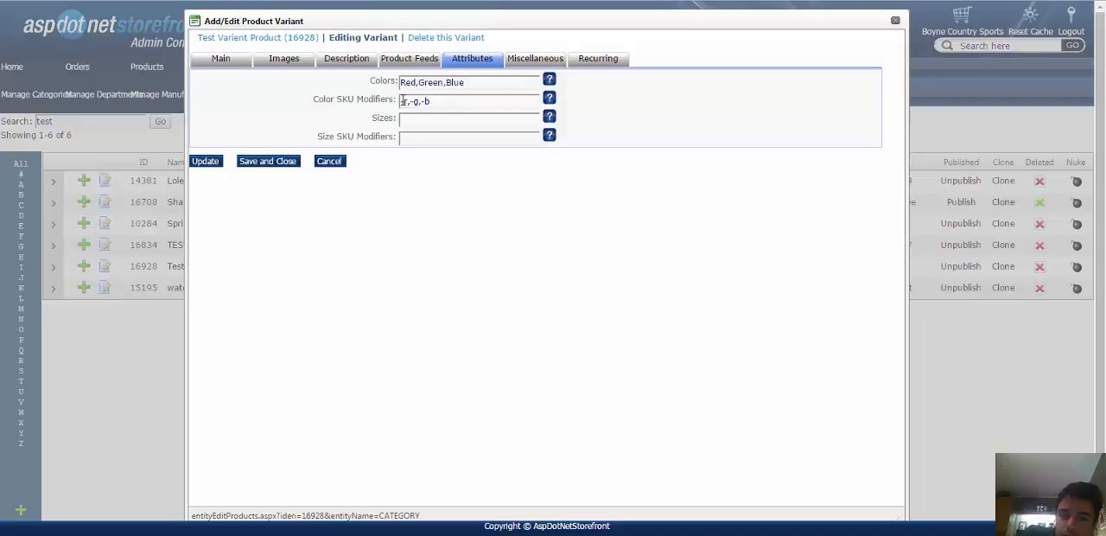
left_click_drag(402, 101, 435, 102)
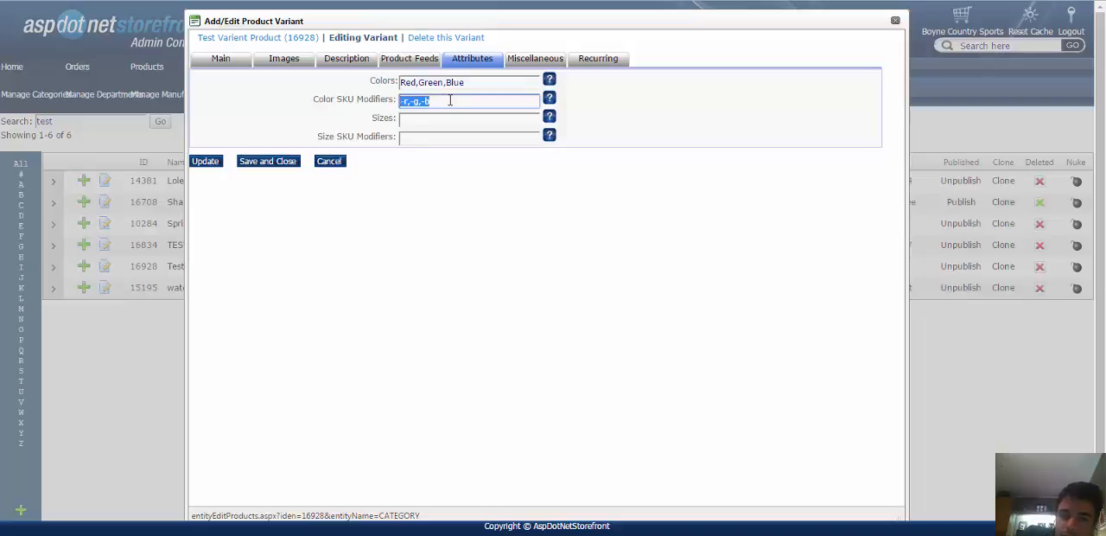
left_click(449, 101)
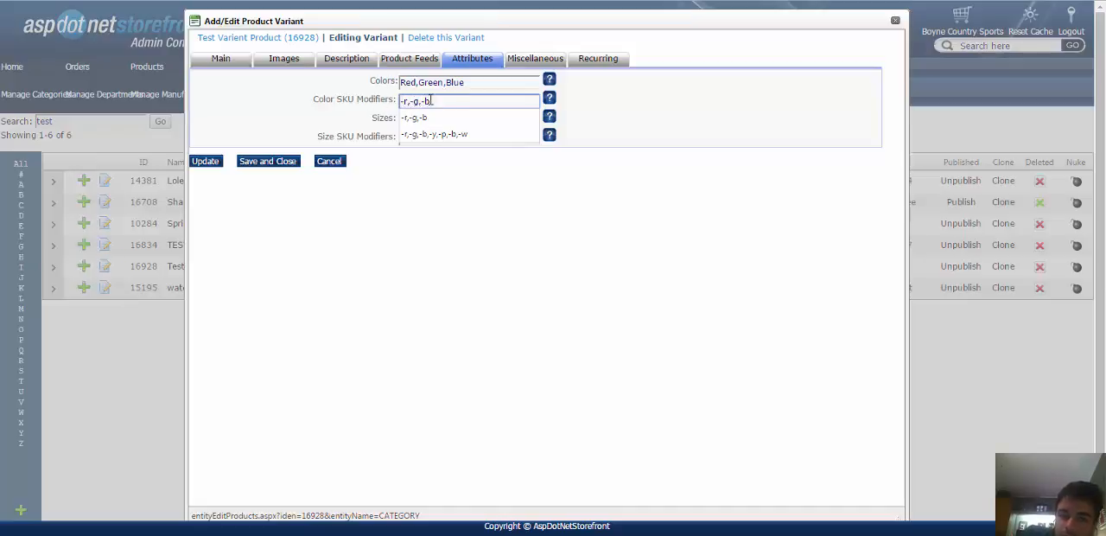
left_click_drag(429, 101, 387, 101)
left_click(380, 102)
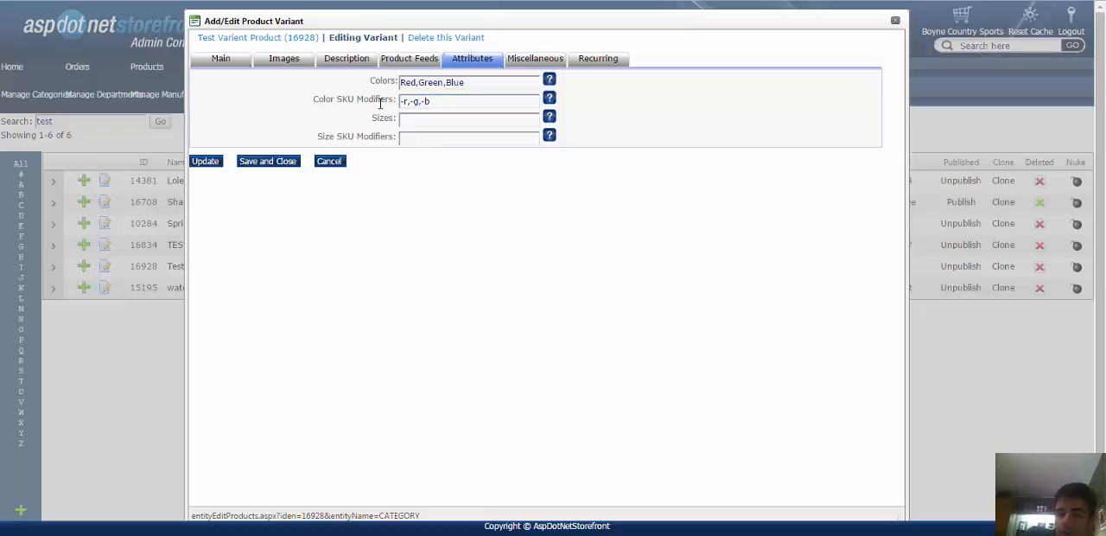
left_click(430, 101)
left_click_drag(430, 101, 422, 104)
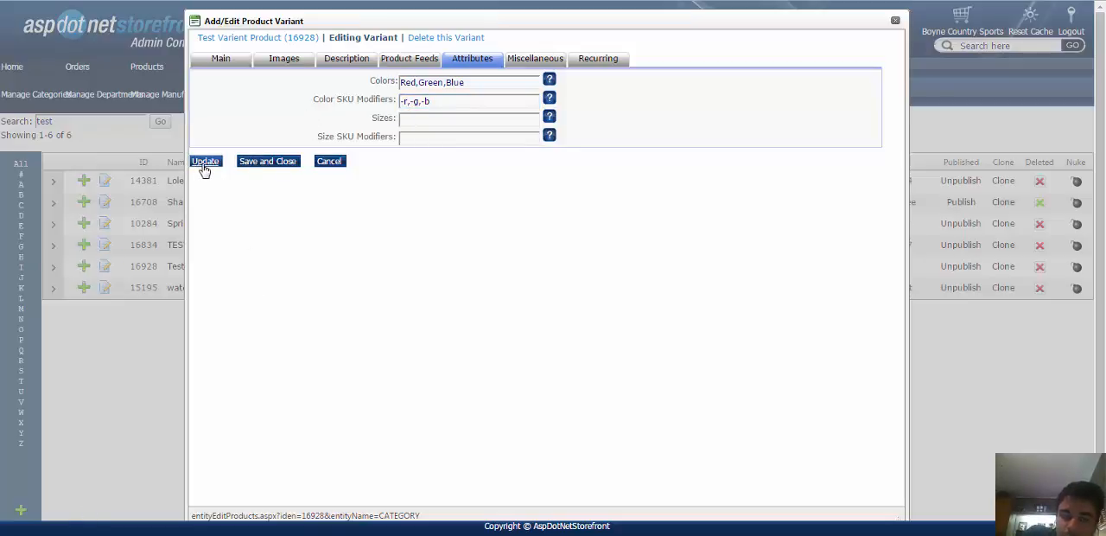
Update the variant and check its summary table of colors and SKU modifiers.
left_click(208, 168)
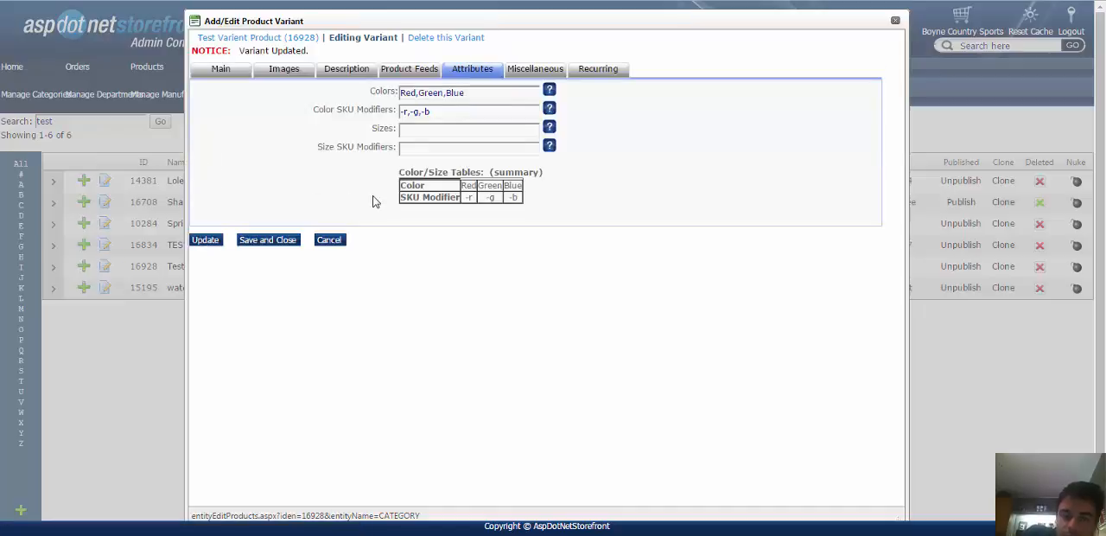
left_click_drag(401, 187, 524, 205)
left_click(524, 205)
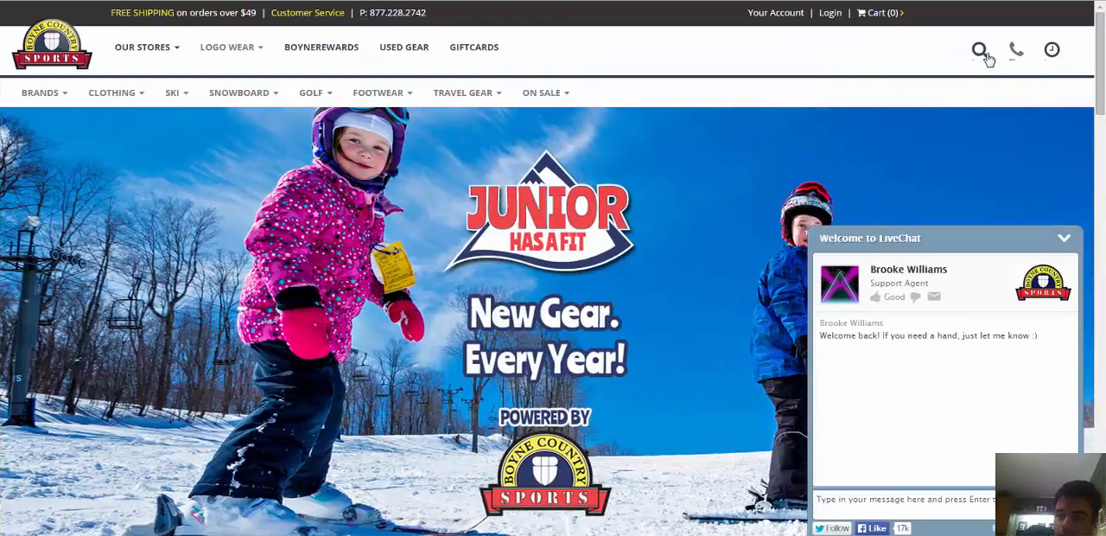
Switch to the Boyne Country Sports storefront, search for product 16928, and minimize the live chat.
left_click(980, 49)
left_click(952, 99)
type("1")
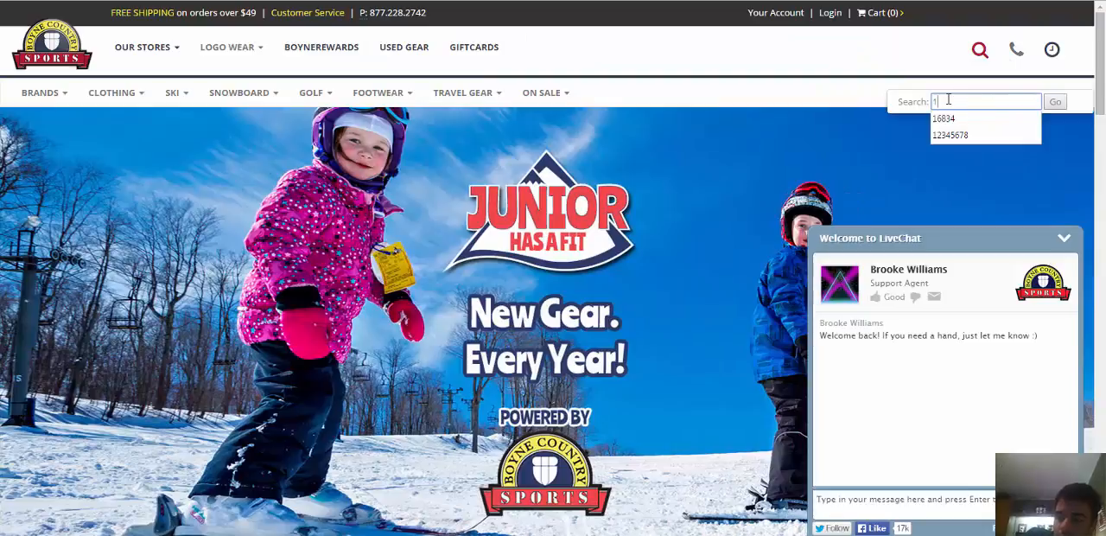
type("6928")
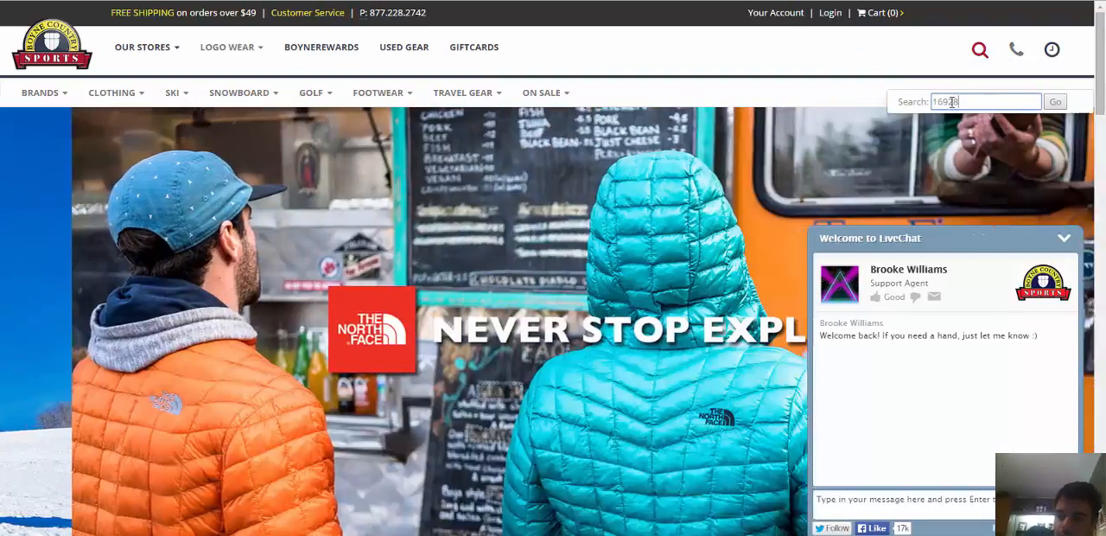
left_click(1056, 103)
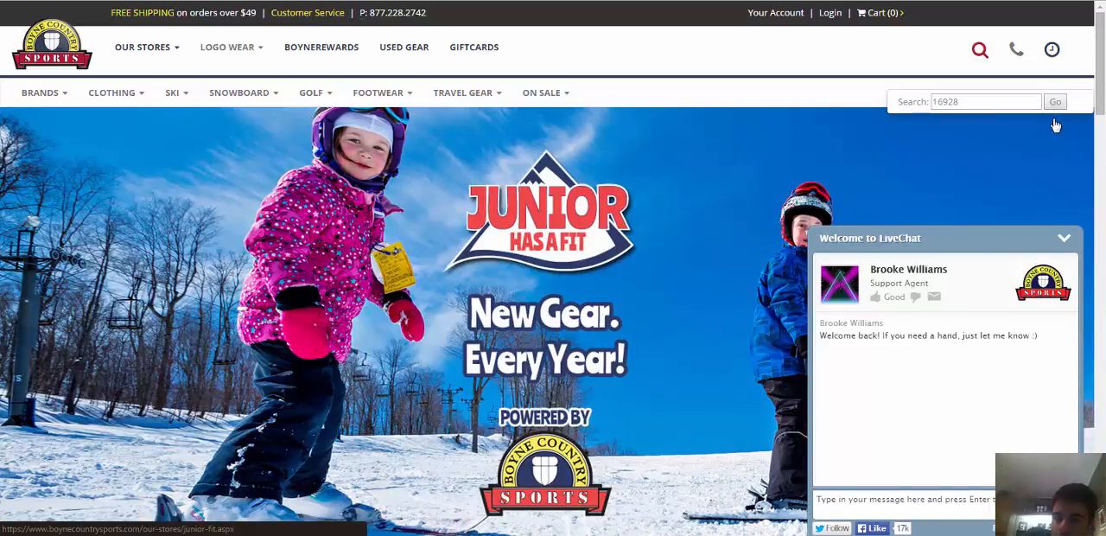
left_click(939, 242)
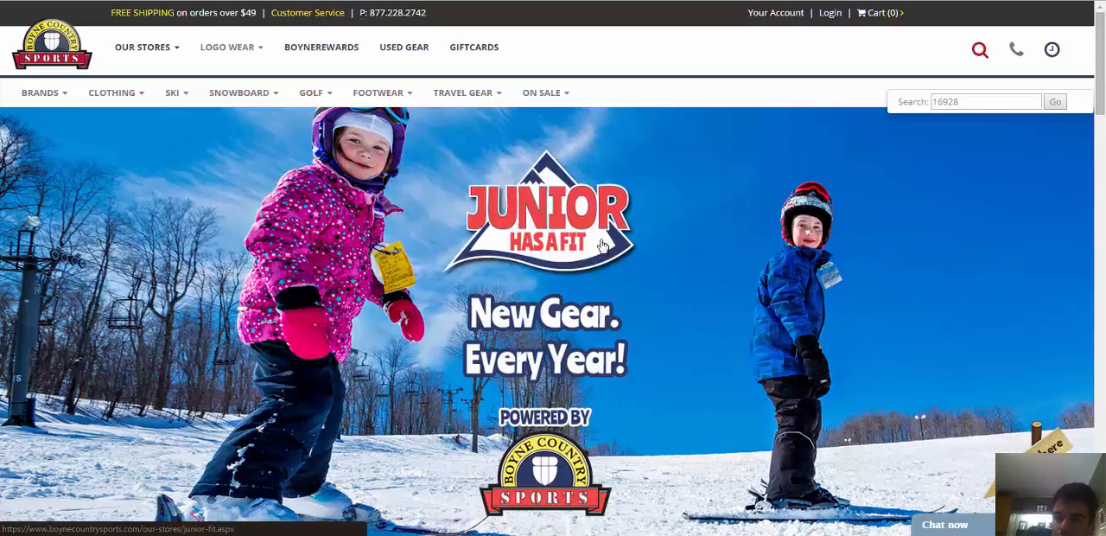
scroll(612, 239, "down", 1)
scroll(612, 239, "up", 1)
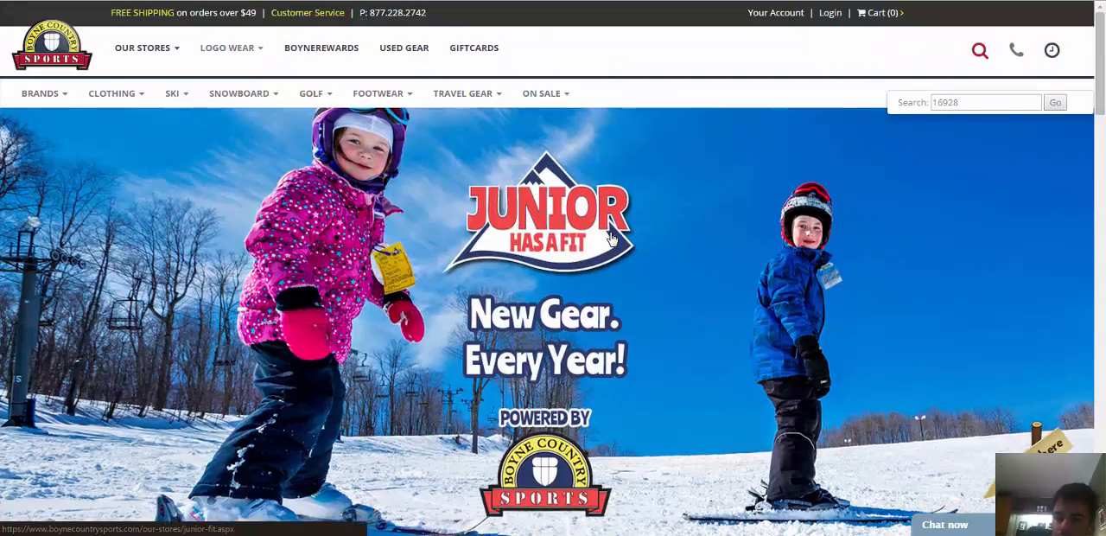
left_click(975, 102)
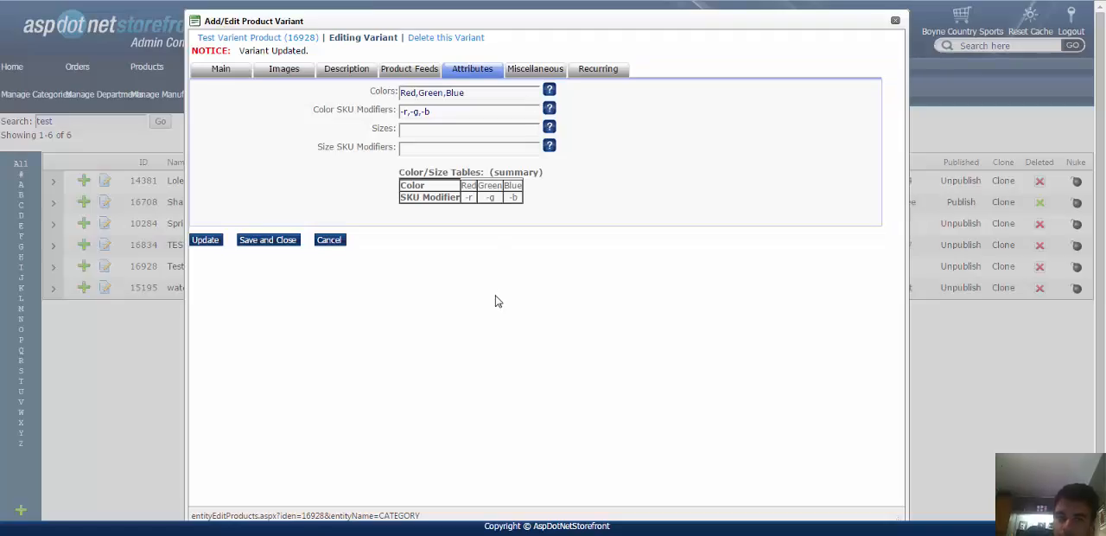
Open Test Varient Product from the storefront search results and examine its product page.
left_click(415, 129)
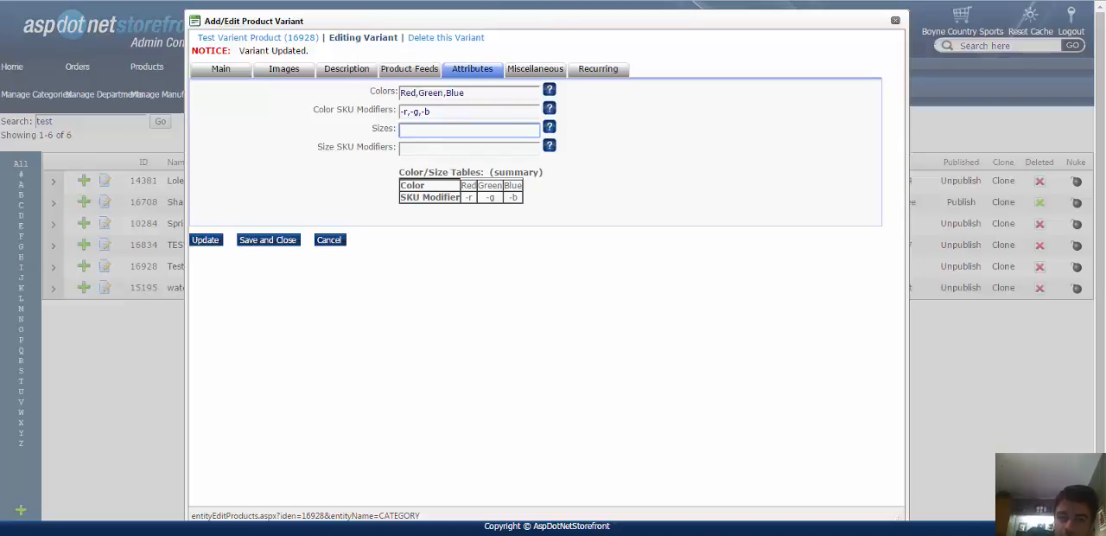
key("ctrl+Tab")
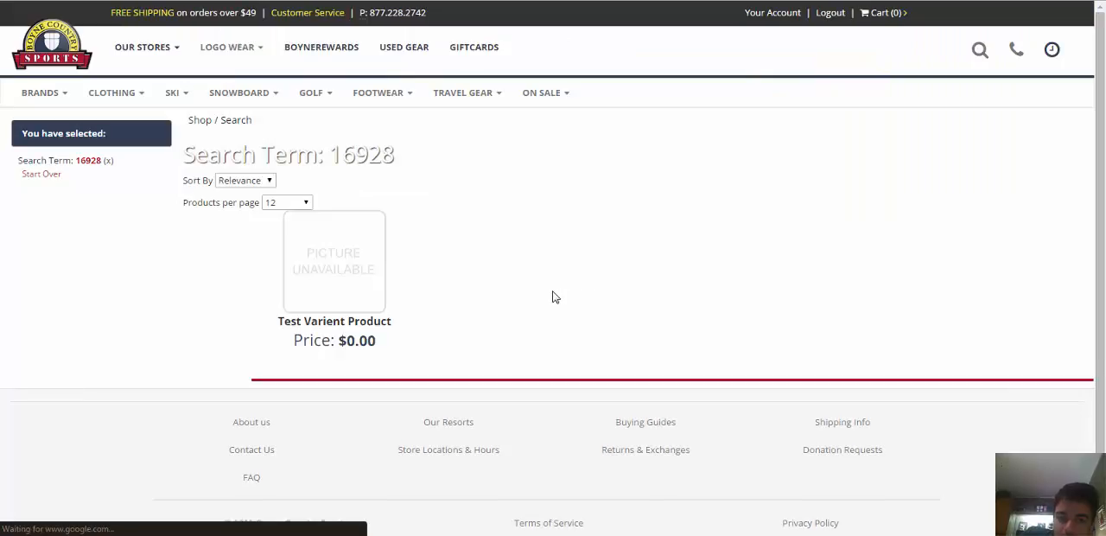
left_click(339, 266)
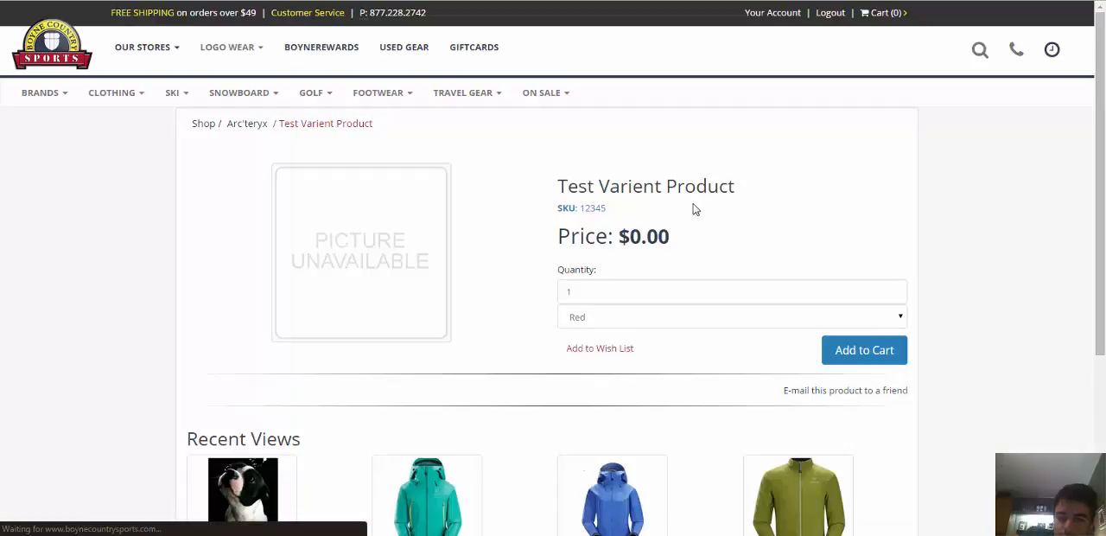
scroll(746, 195, "down", 3)
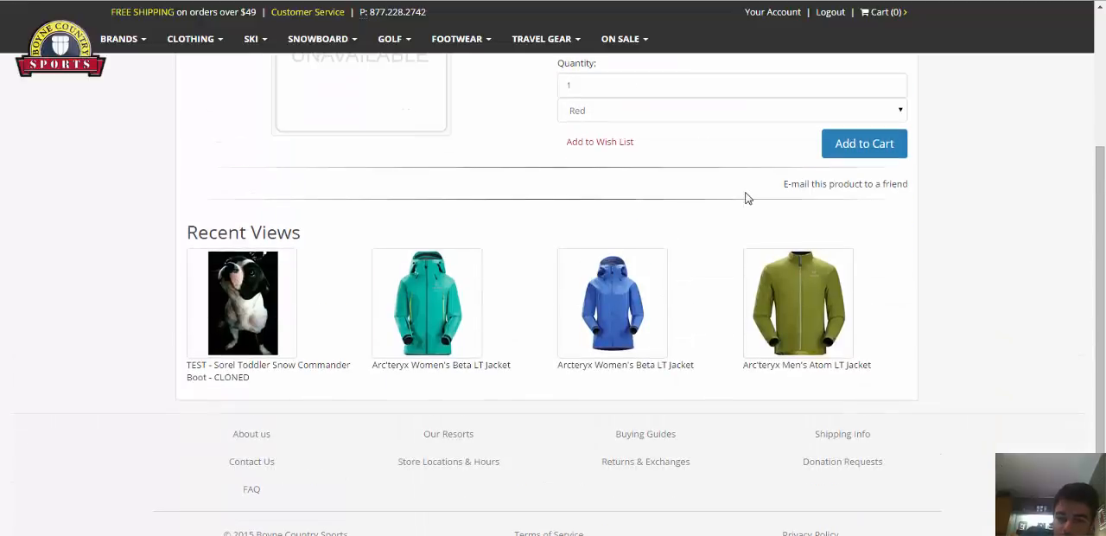
Examine the product's quantity, color options and SKU on its storefront page.
scroll(746, 196, "up", 3)
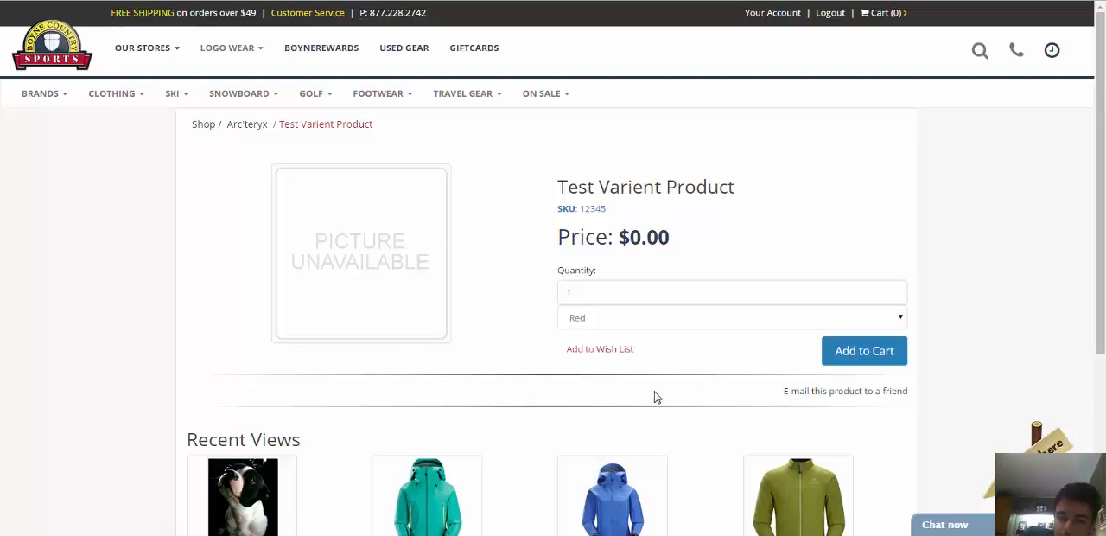
scroll(654, 398, "down", 3)
scroll(654, 400, "up", 3)
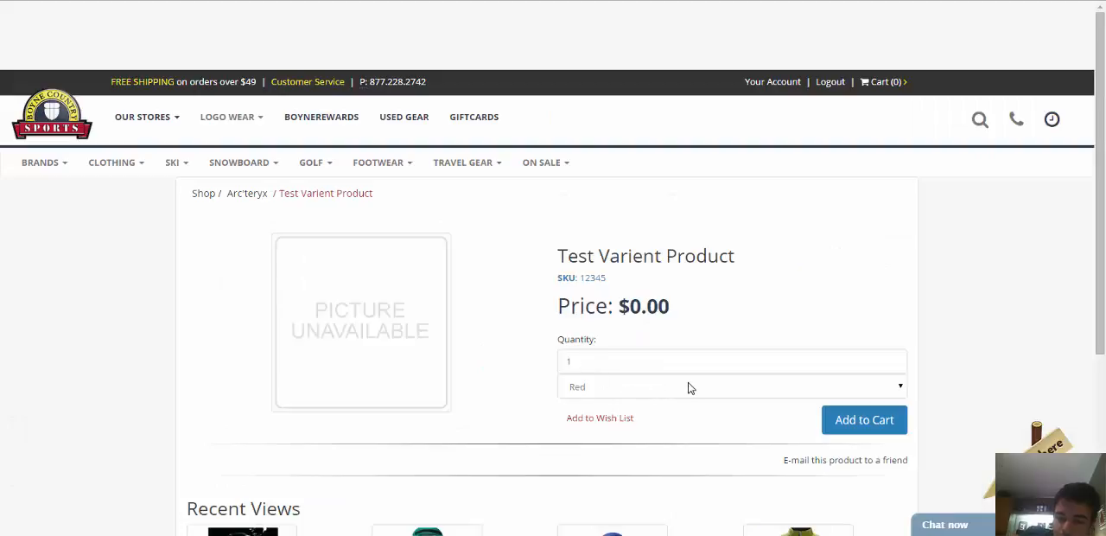
scroll(786, 285, "down", 3)
scroll(680, 191, "up", 2)
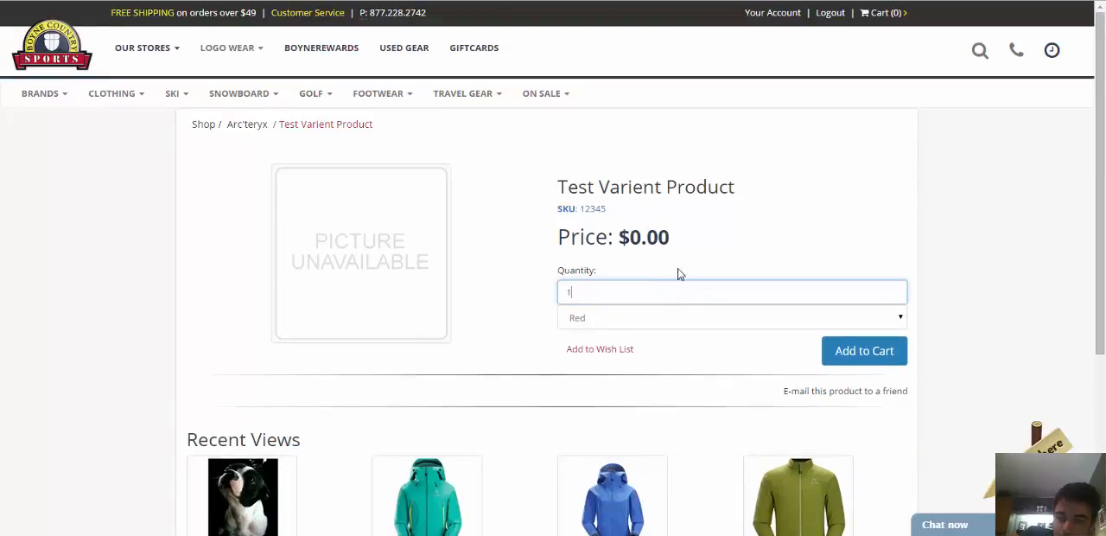
left_click(644, 316)
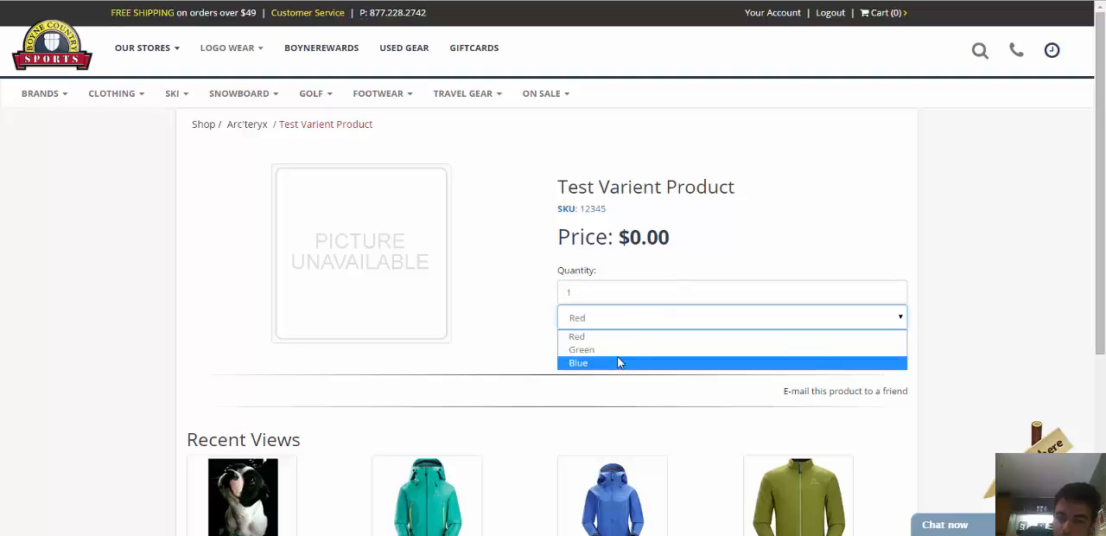
left_click(660, 318)
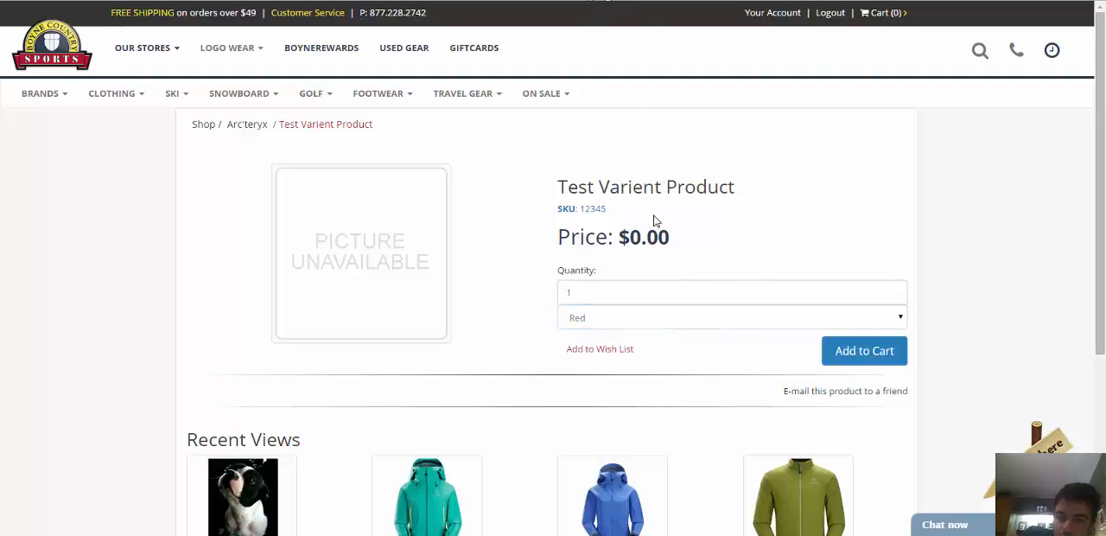
left_click_drag(617, 215, 577, 211)
left_click(625, 148)
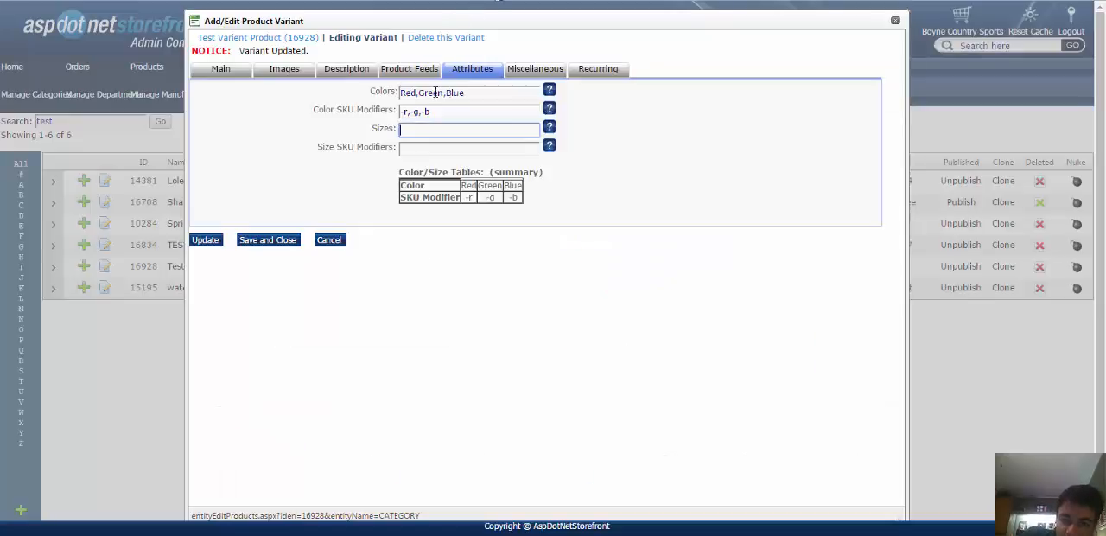
In the admin console, change the variant's colors to RedJacket,GreenJacket,Blue and update the variant.
left_click(420, 92)
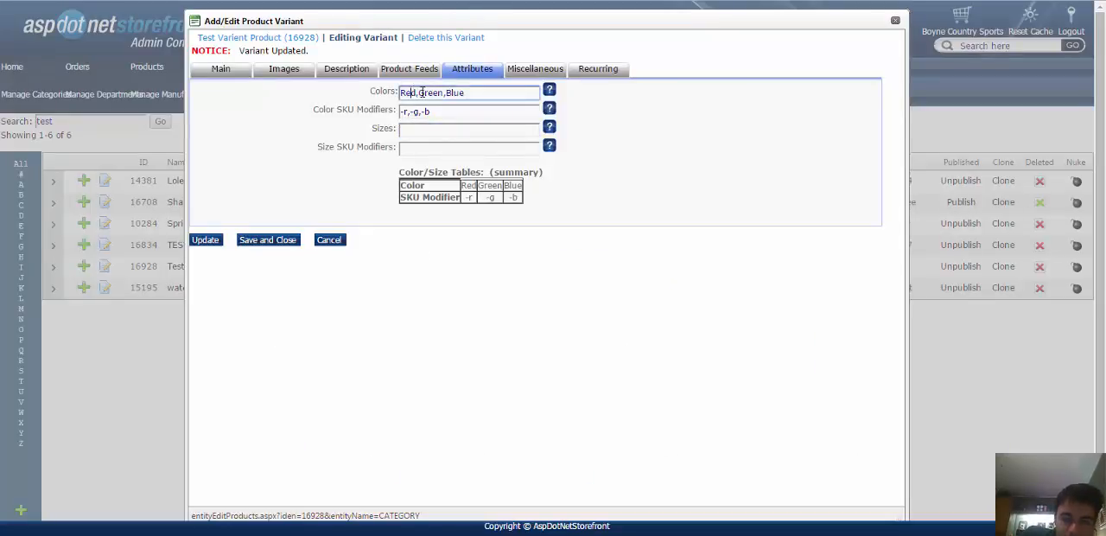
left_click(480, 92)
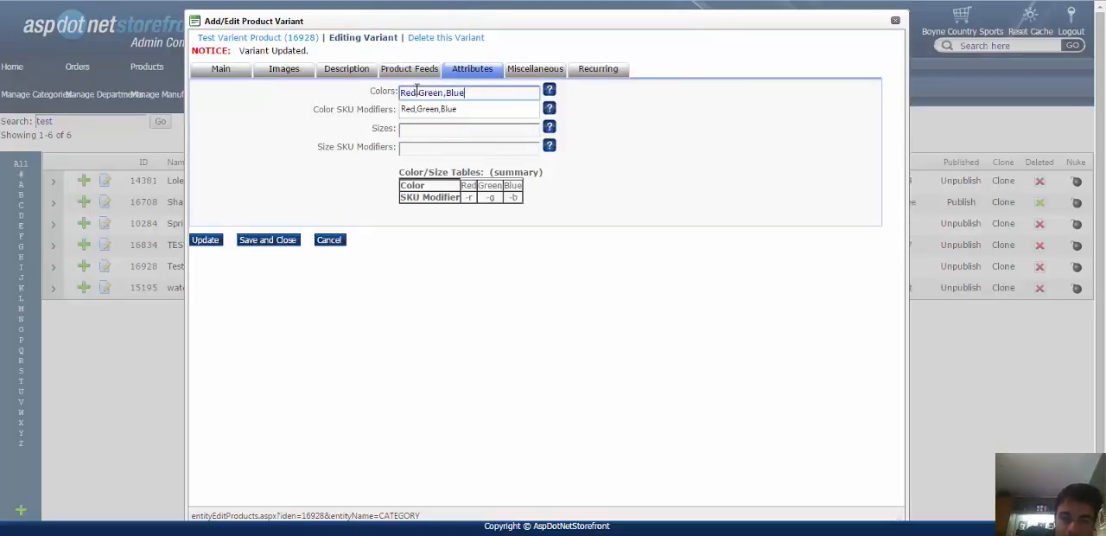
left_click(447, 95)
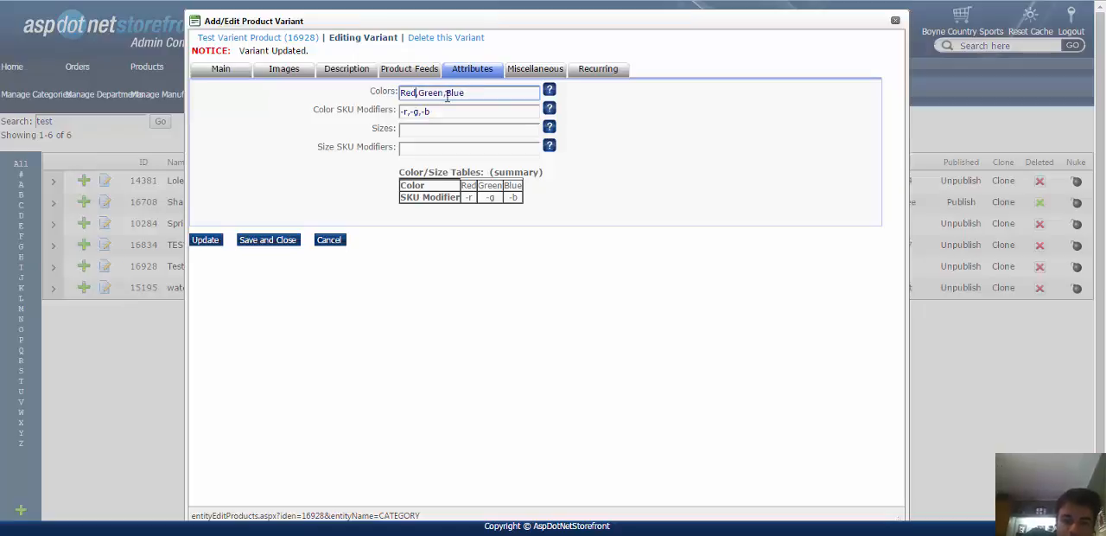
type("Jacket")
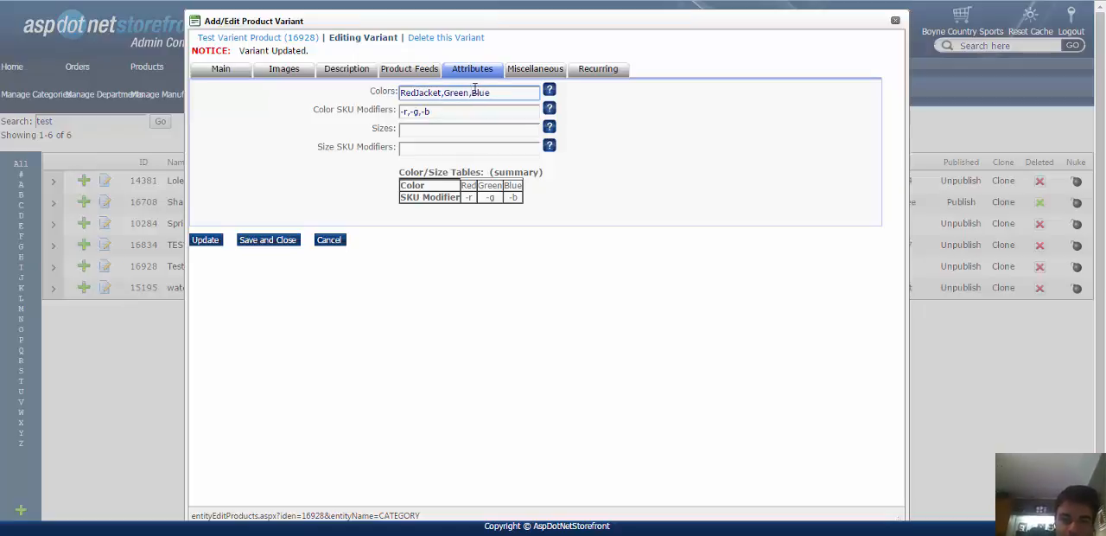
left_click(468, 92)
type("Jacket")
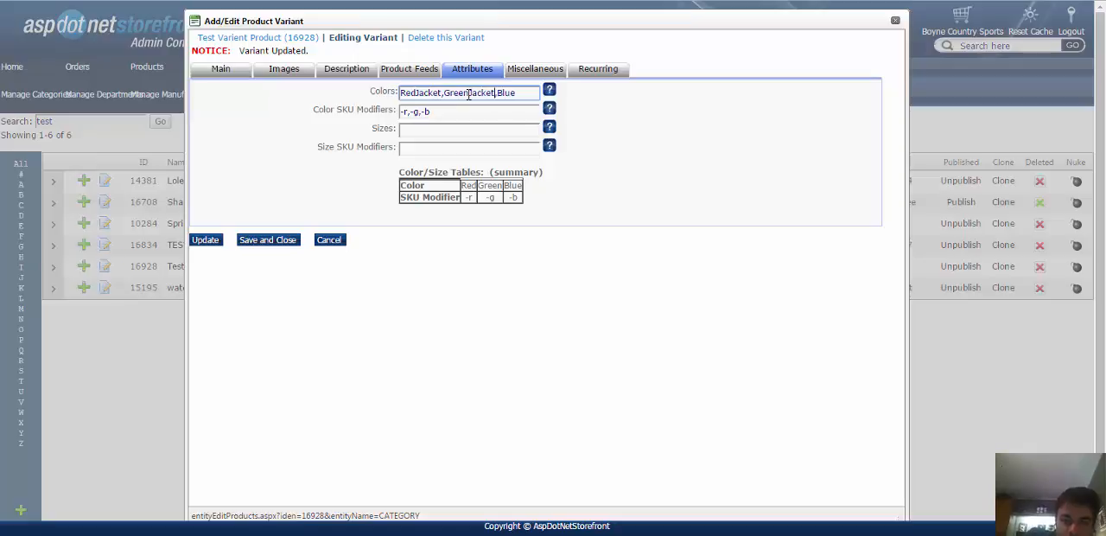
left_click(212, 242)
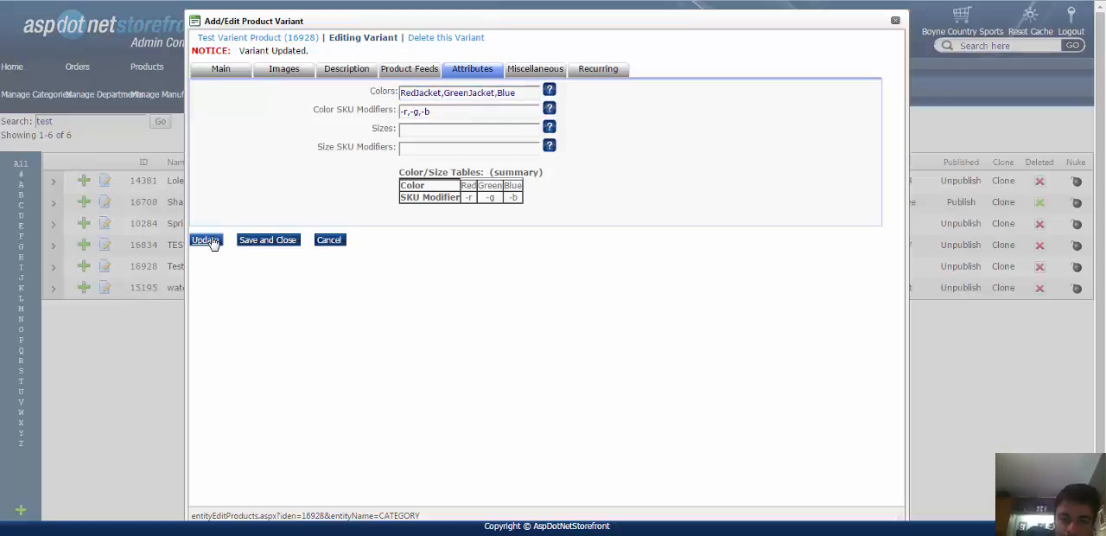
Switch to the storefront, reload the test product page, and check the color choices offered.
left_click(467, 1)
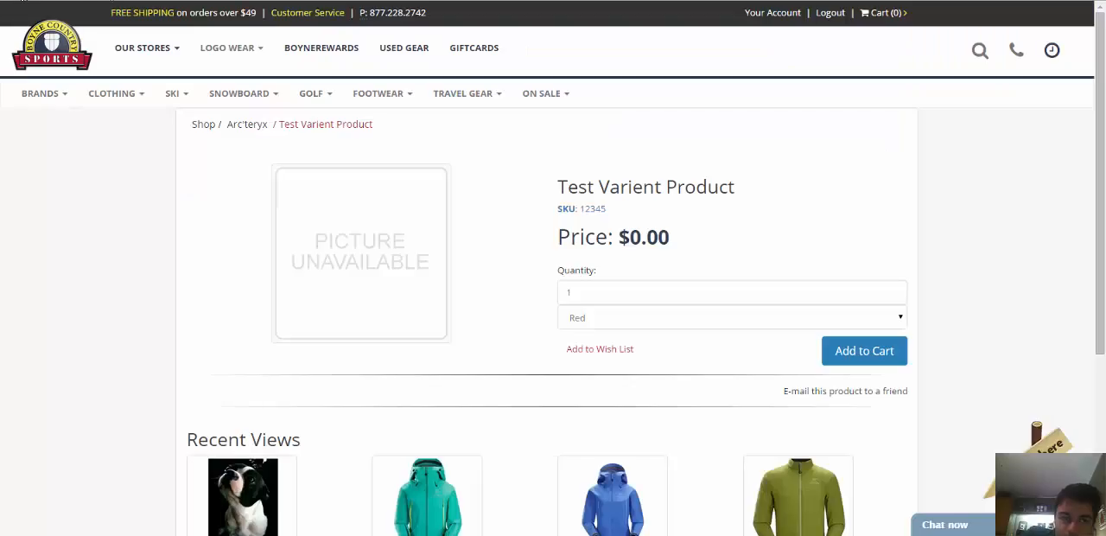
key("F5")
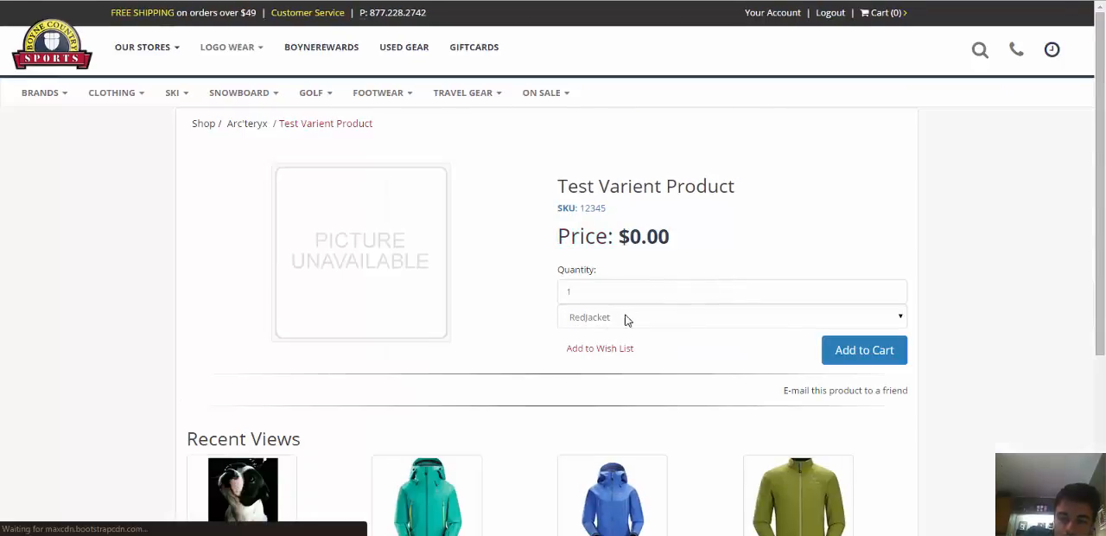
left_click(624, 318)
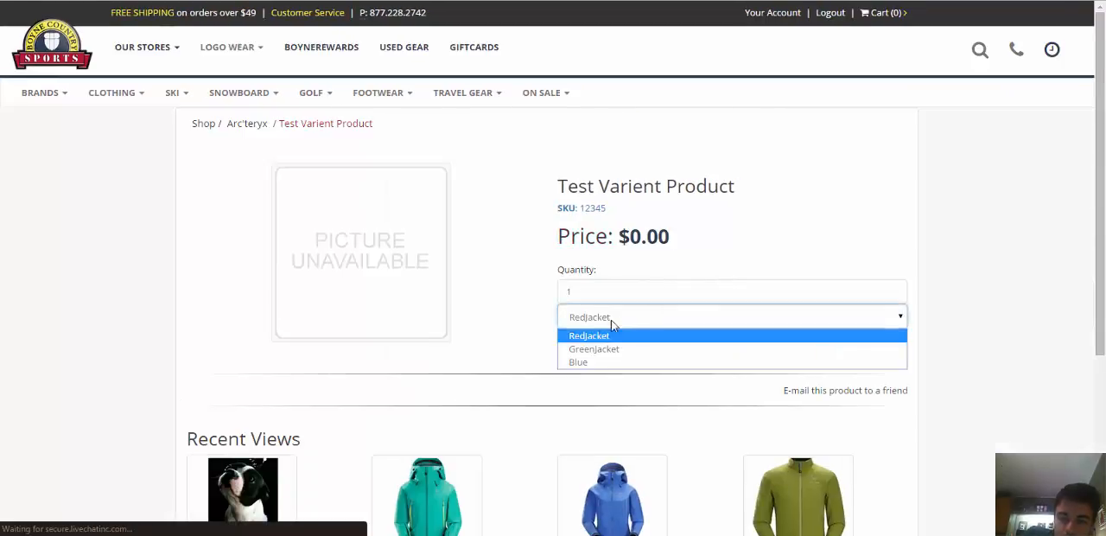
left_click(729, 267)
Return to the variant's attributes in the admin console and set the colors back to Red,Green,Blue.
key("ctrl+shift+Tab")
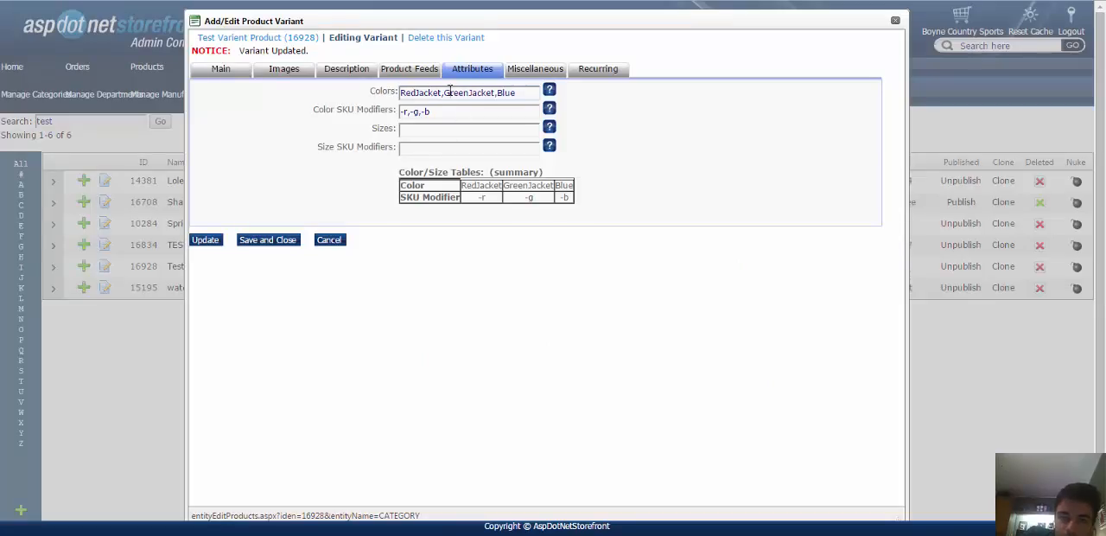
left_click(477, 93)
double_click(482, 94)
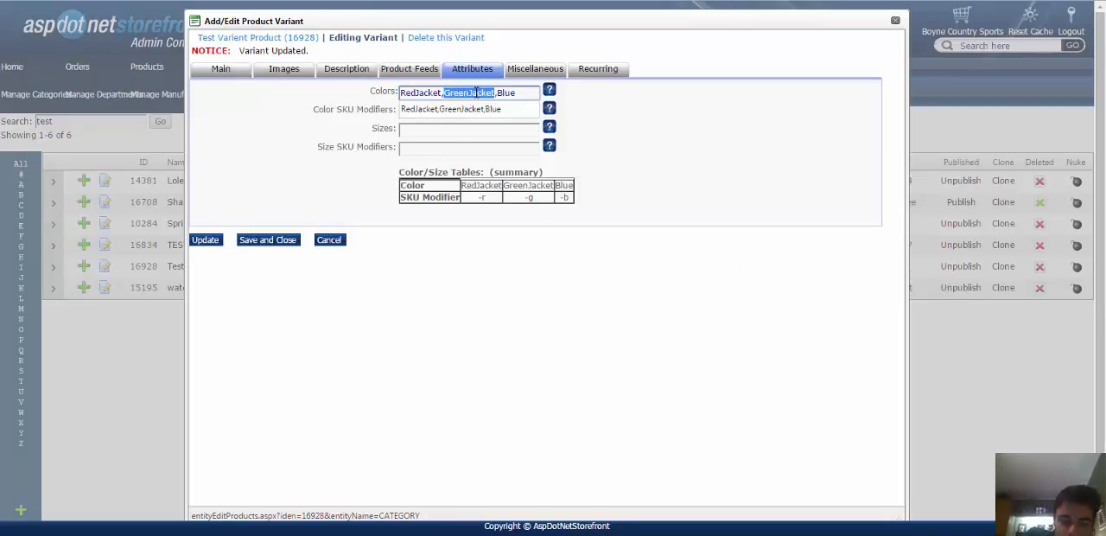
type("Green")
double_click(420, 92)
type("Red")
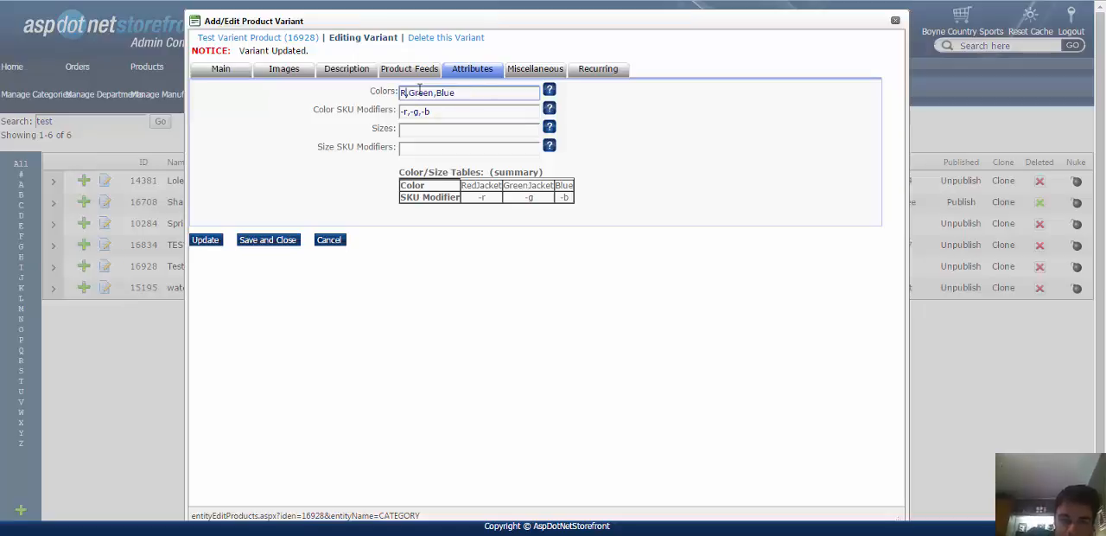
left_click(415, 110)
Set the variant's sizes to S,M,L.
left_click(407, 128)
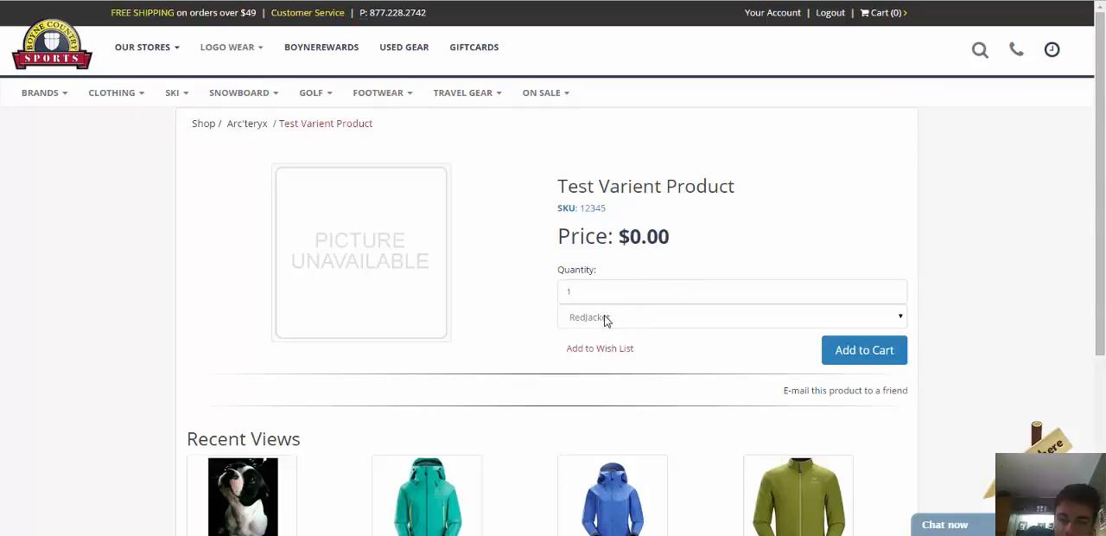
left_click(714, 324)
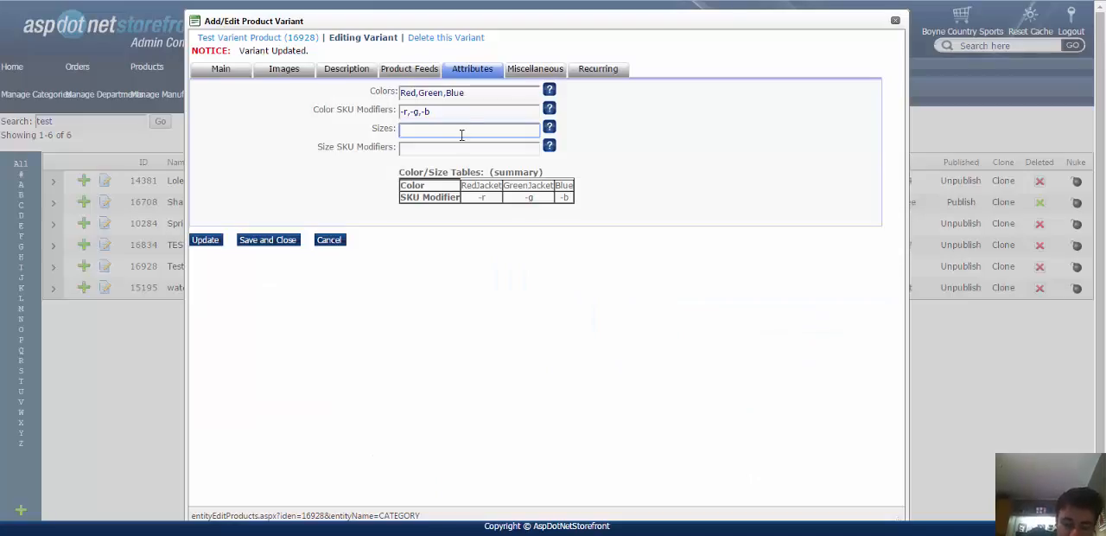
type("S")
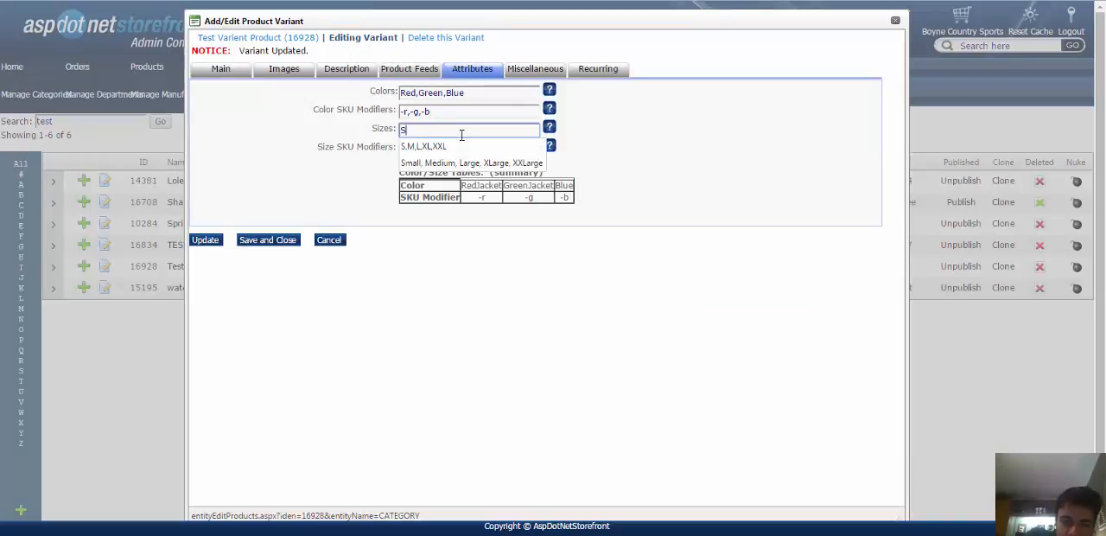
type(",M,")
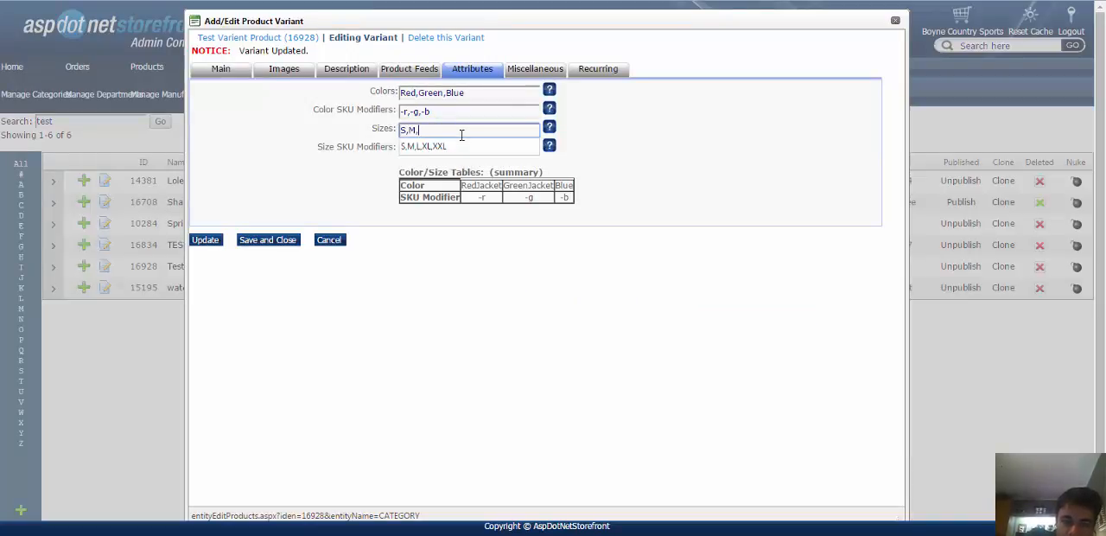
type("L")
Set the size SKU modifiers to -s,-m,-l and update the variant.
key("Tab")
key("BackSpace")
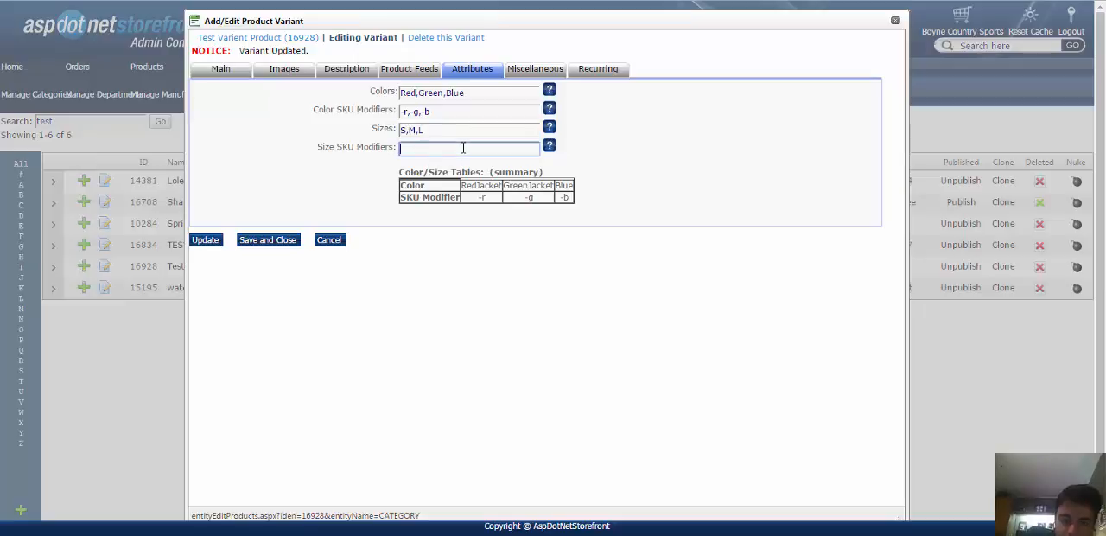
type("-s,-m")
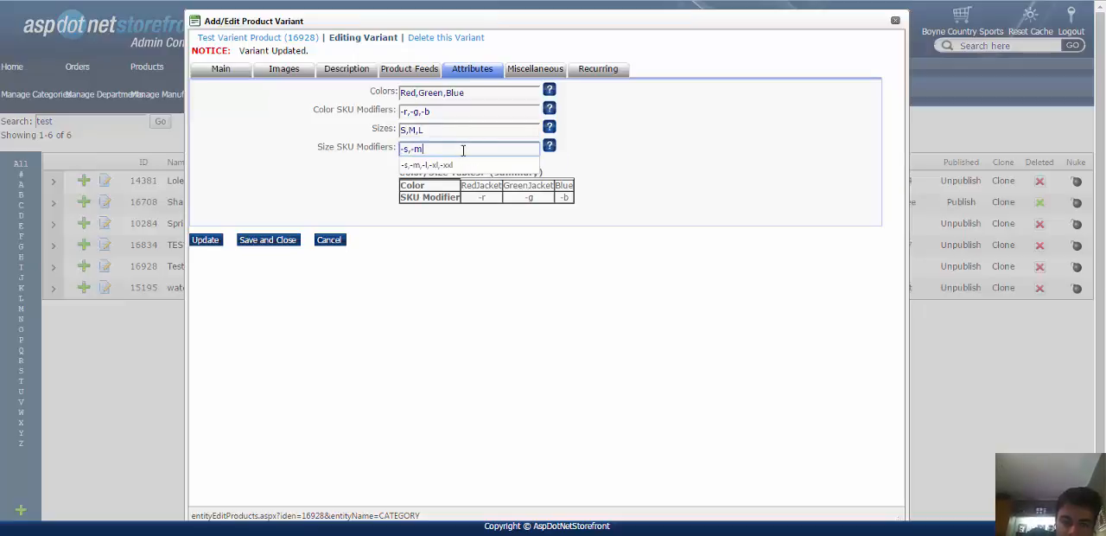
type(",-l")
left_click(351, 178)
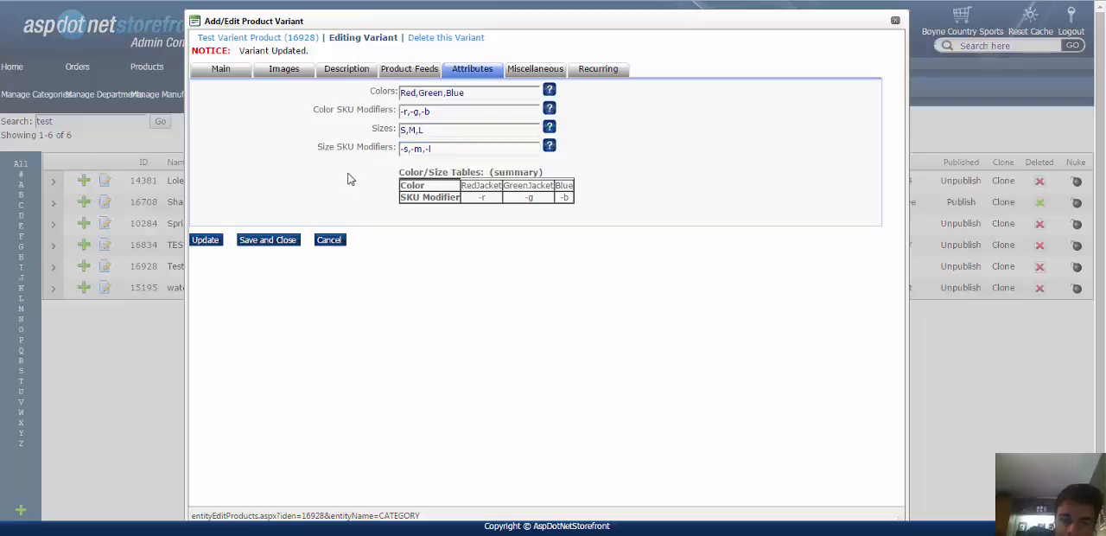
left_click(206, 239)
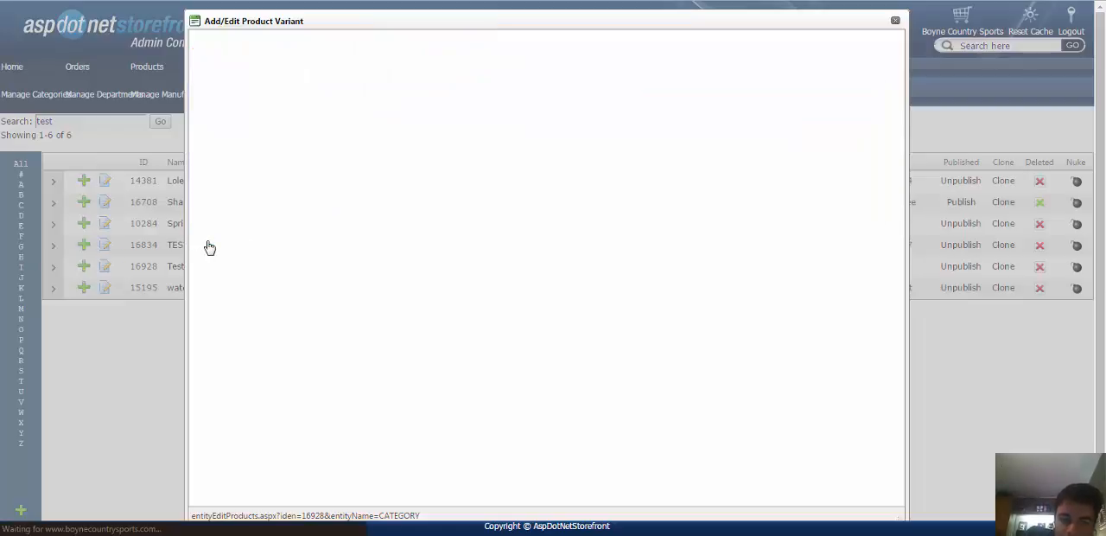
Extend the size SKU modifiers to -s,-m,-l,-xl,-xxl, update the variant, and check the size summary table.
left_click(451, 148)
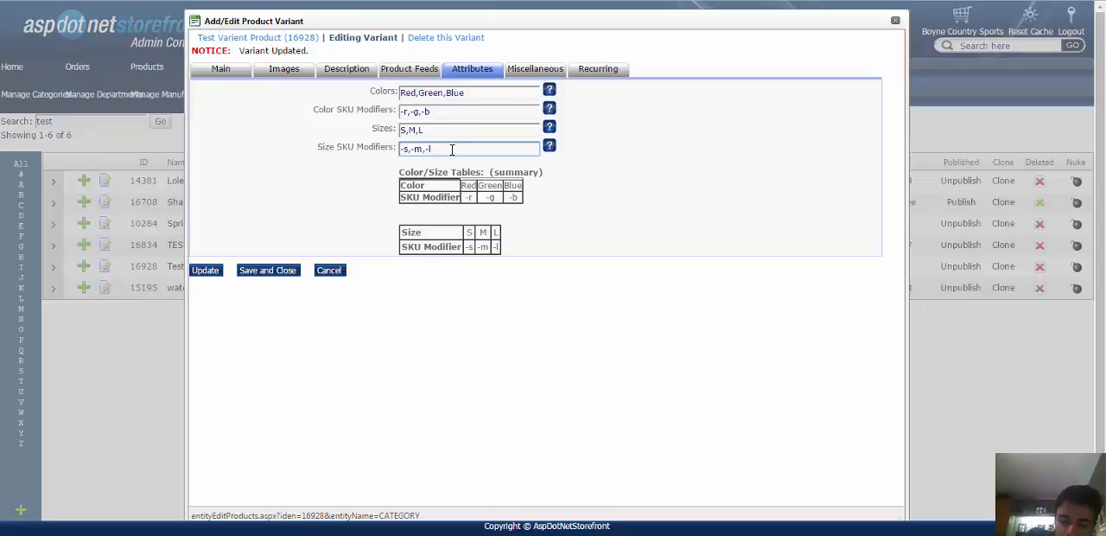
type(",-xl,-xxl")
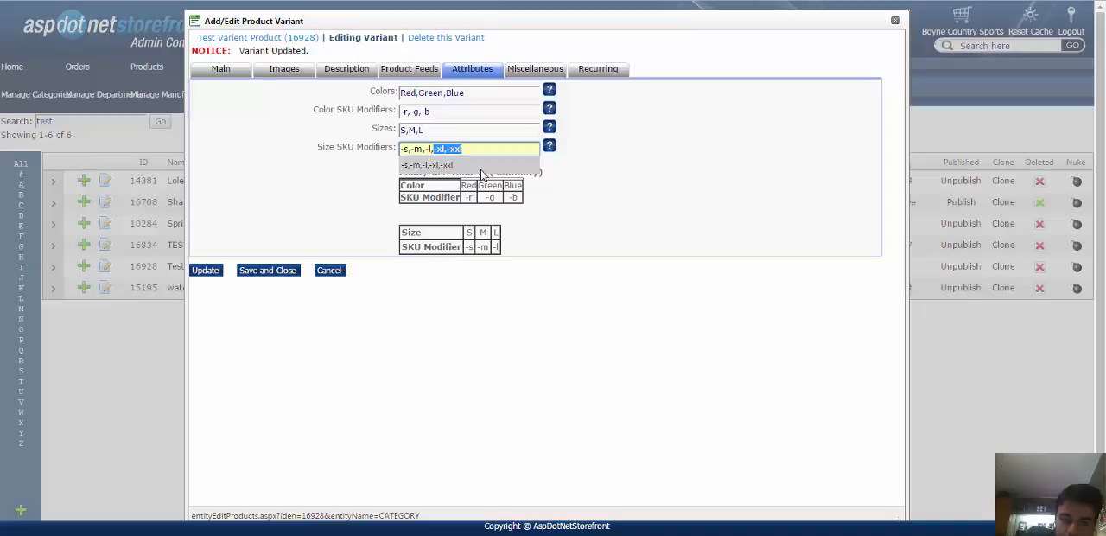
left_click(482, 172)
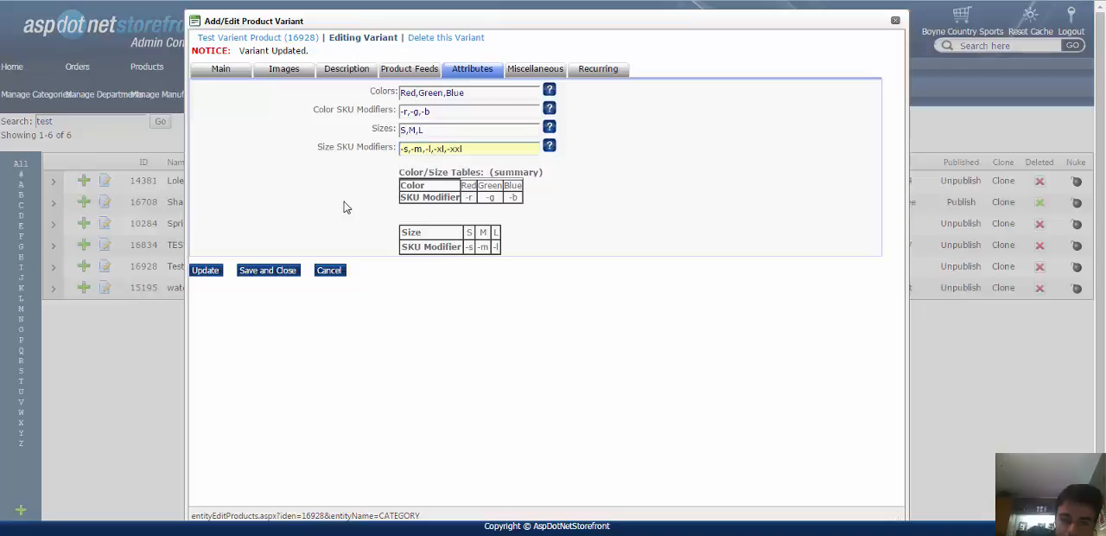
left_click(202, 273)
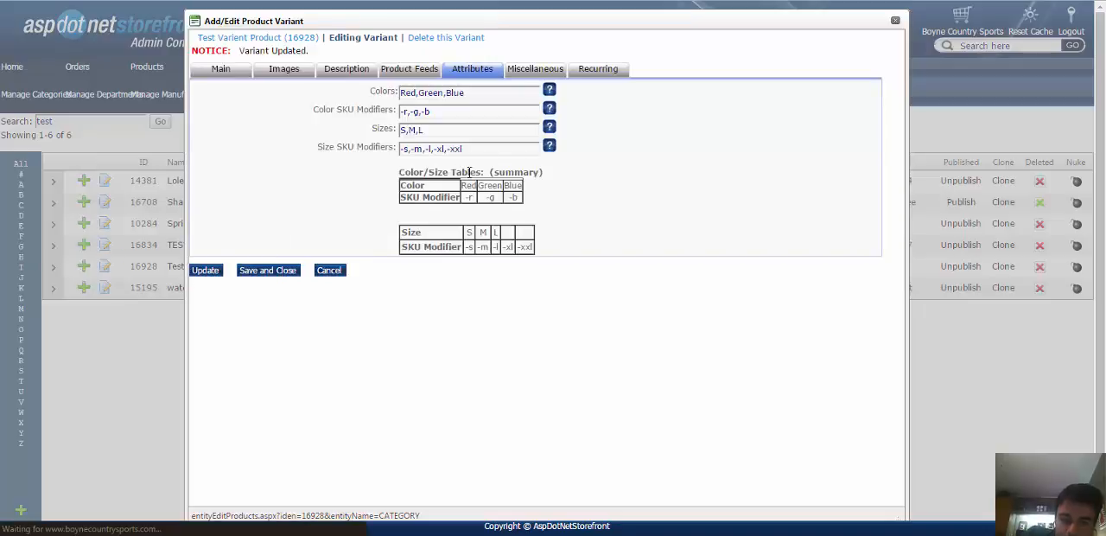
left_click_drag(401, 230, 561, 237)
left_click(523, 237)
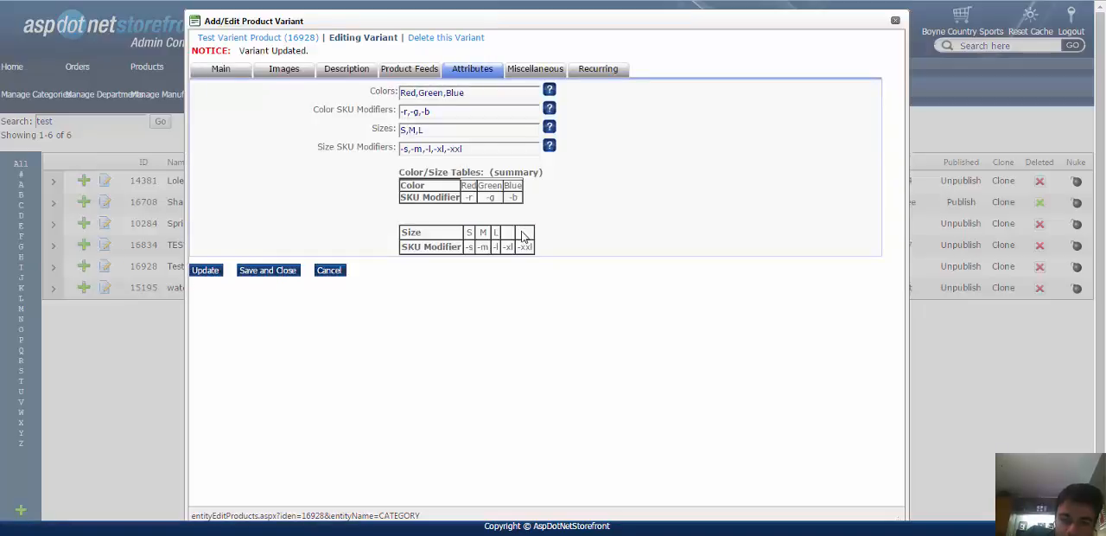
Remove -xl and -xxl from the size SKU modifiers, leaving -s,-m,-l, and update the variant.
left_click(465, 133)
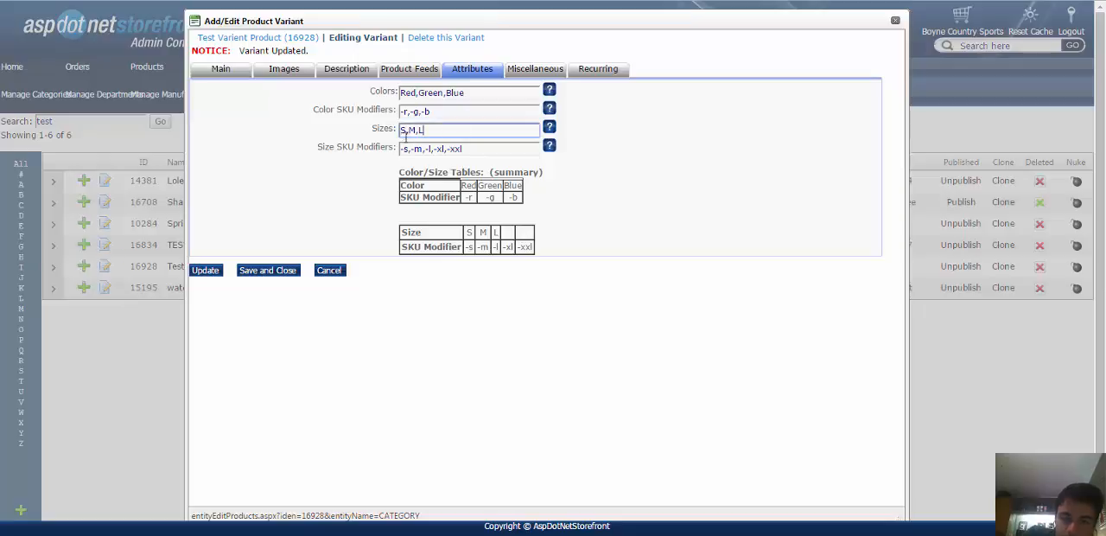
left_click_drag(407, 131, 467, 129)
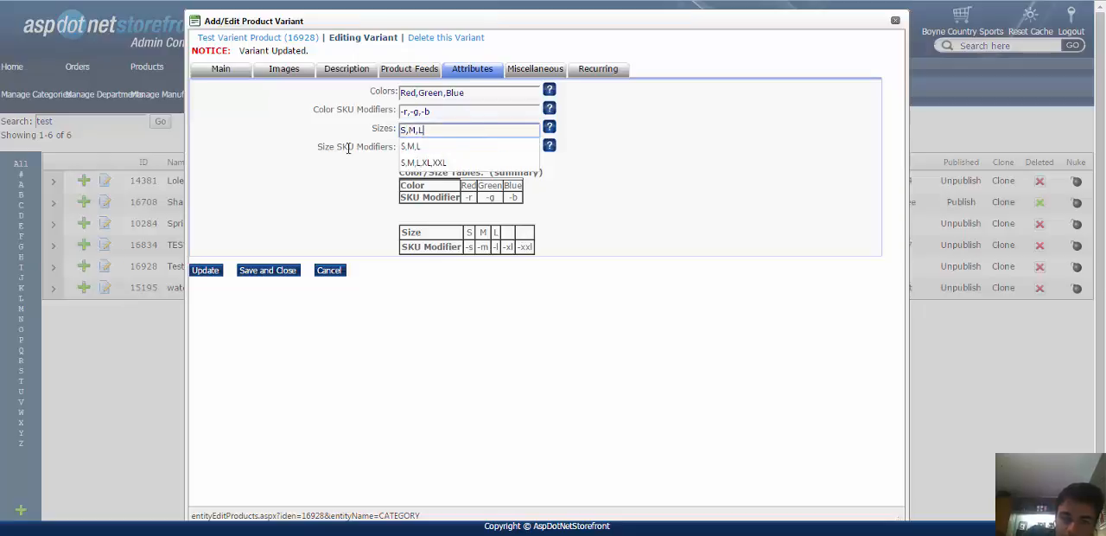
left_click_drag(345, 148, 337, 148)
left_click_drag(508, 149, 432, 150)
key("Delete")
left_click(291, 162)
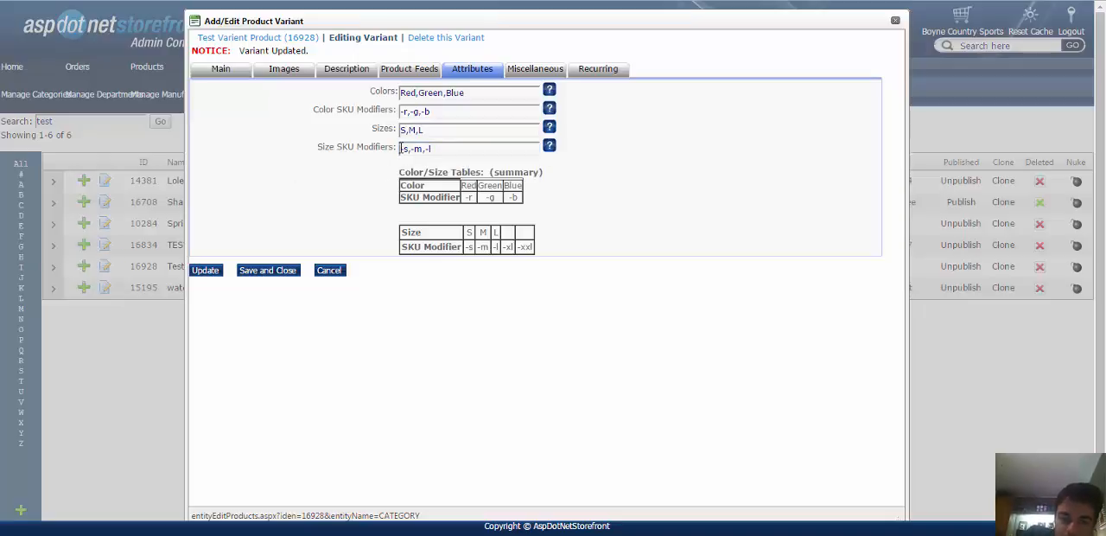
left_click(212, 270)
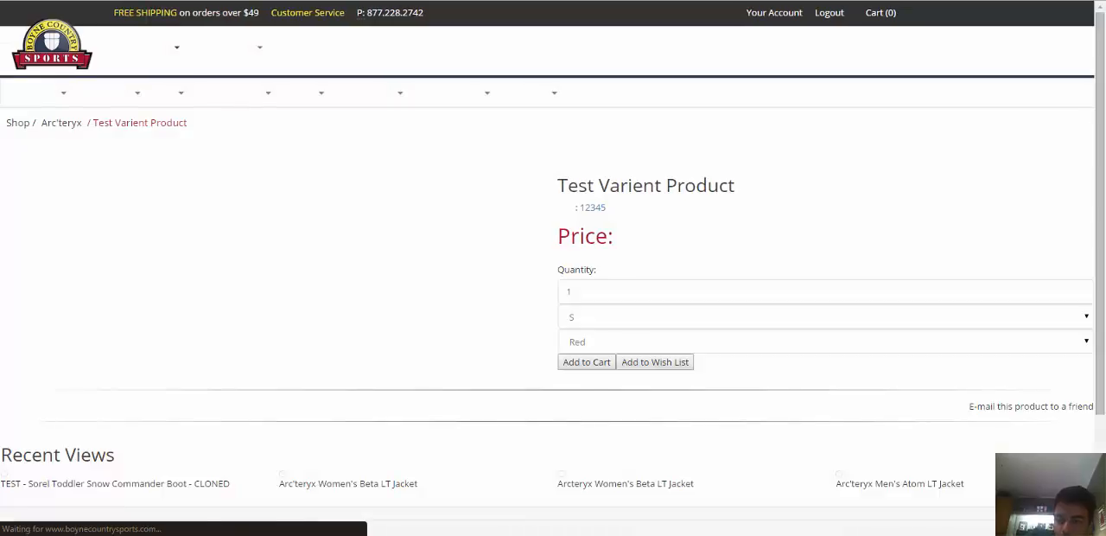
Check the size and color options offered on the storefront page of Test Varient Product.
left_click(617, 291)
left_click(603, 322)
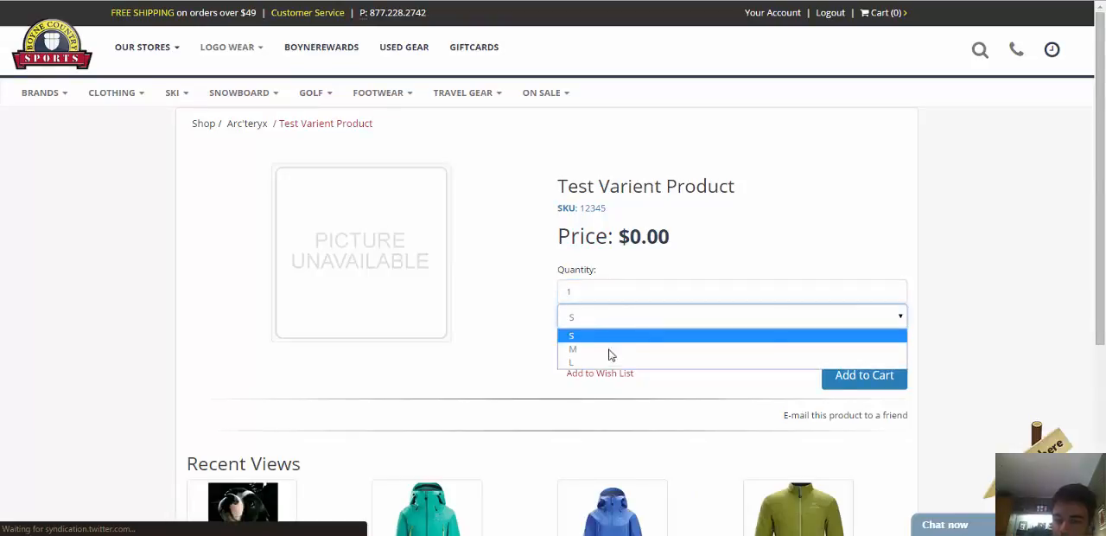
left_click(606, 319)
left_click(598, 342)
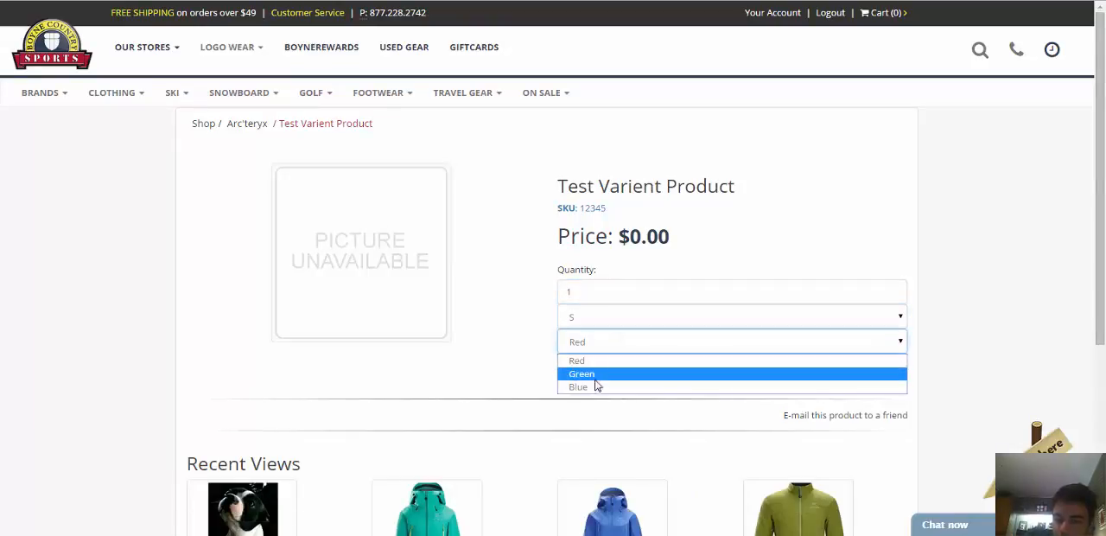
left_click(606, 358)
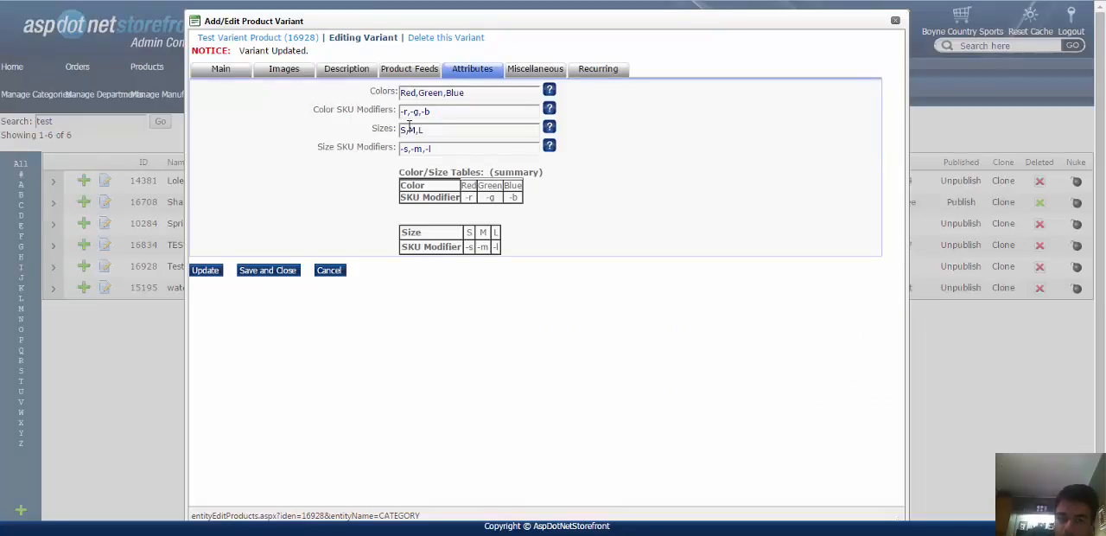
Set the variant's sizes to Small,Medium,Large in the admin console and update the variant.
left_click(410, 128)
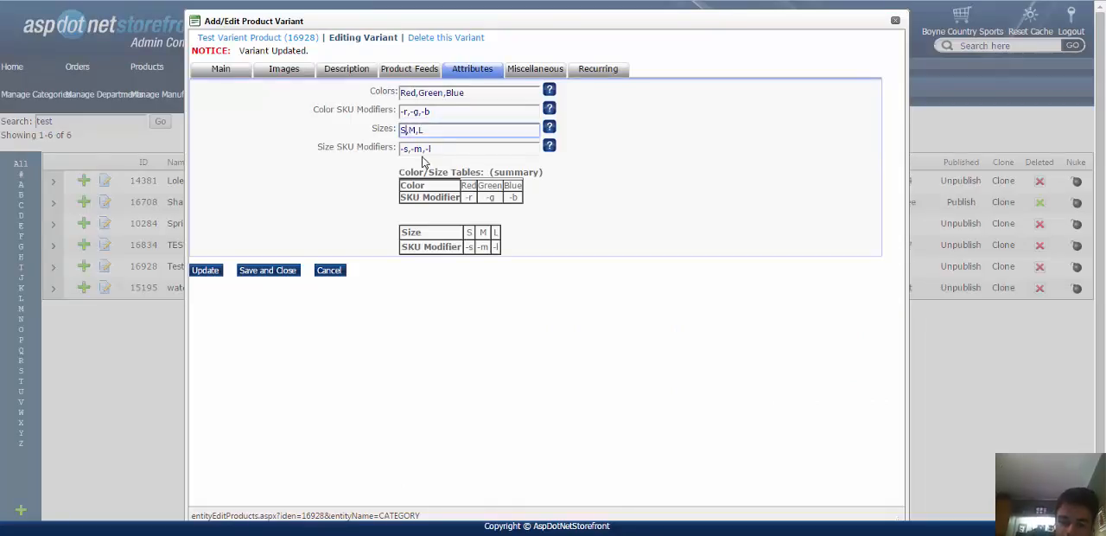
type("mall")
type("arge")
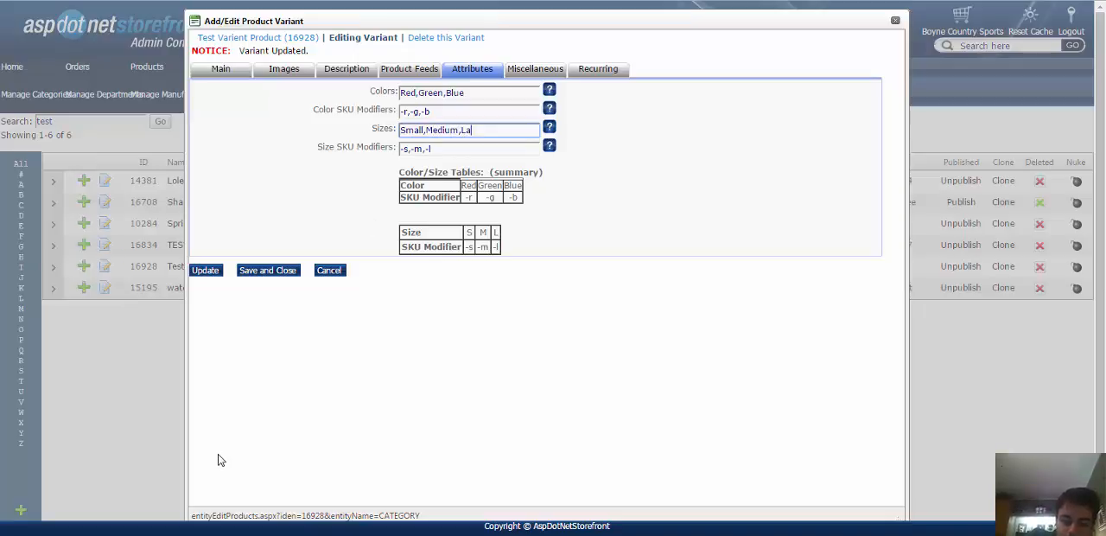
left_click(203, 271)
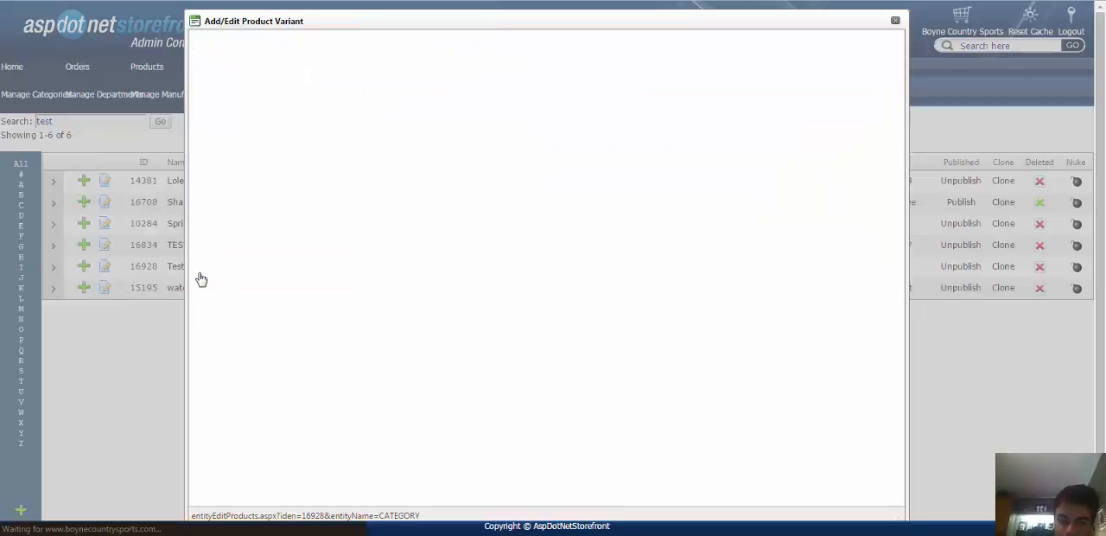
Reload the storefront product page and compare its size options with the variant's Sizes value.
left_click(145, 1)
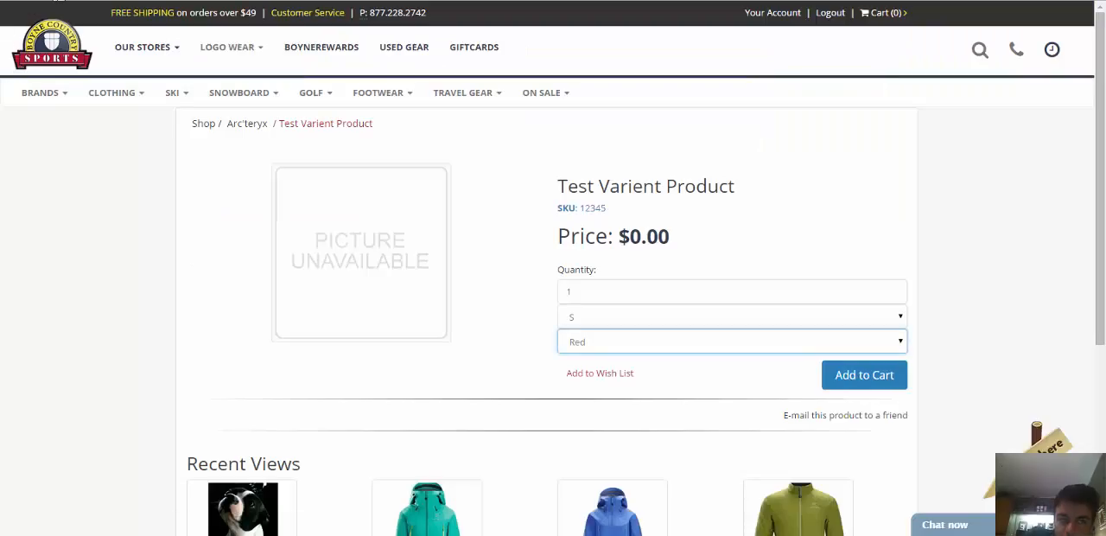
left_click(58, 1)
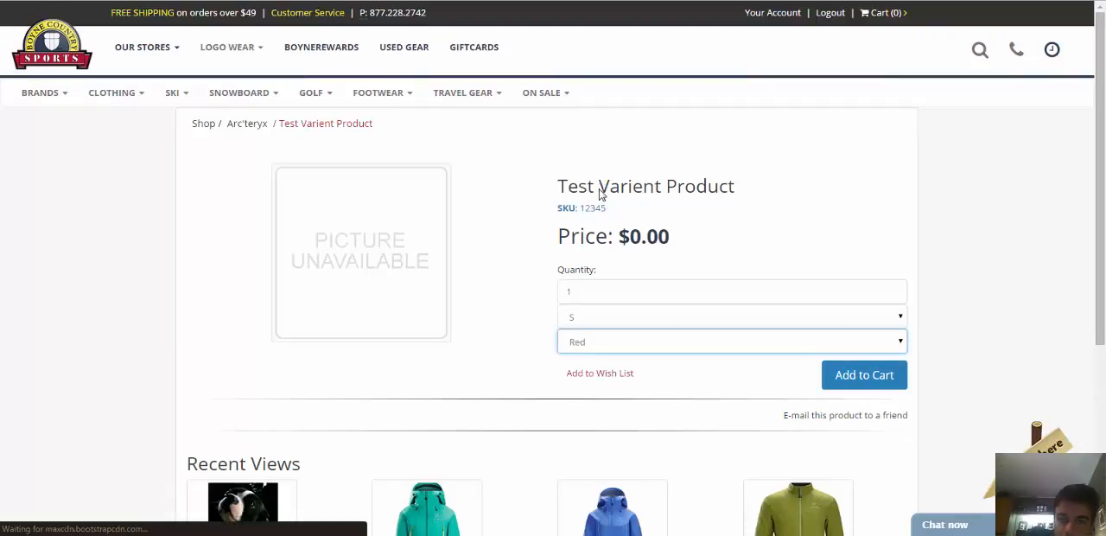
left_click(328, 1)
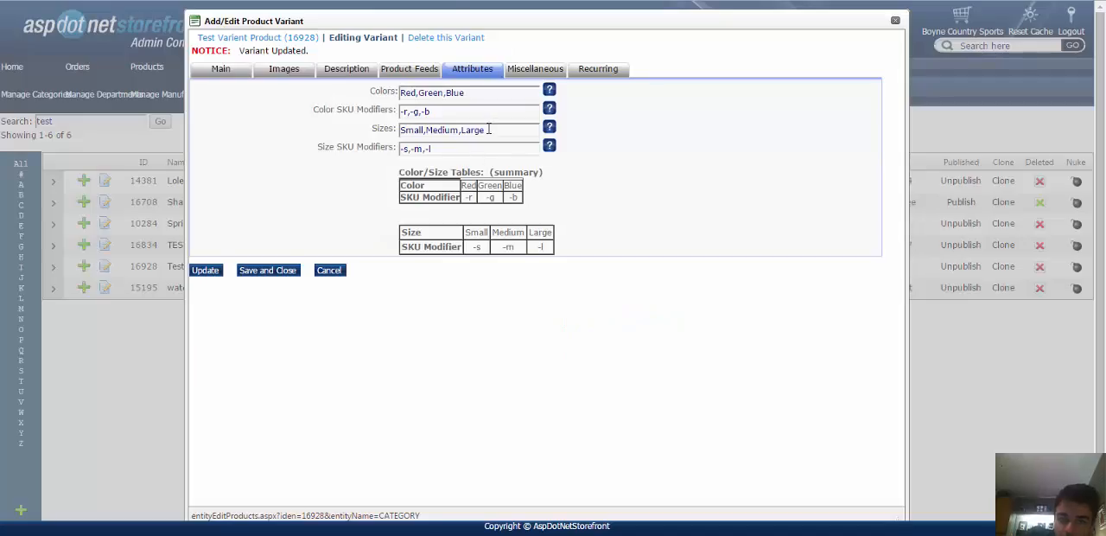
left_click_drag(489, 128, 325, 152)
left_click(324, 151)
left_click_drag(405, 125, 493, 137)
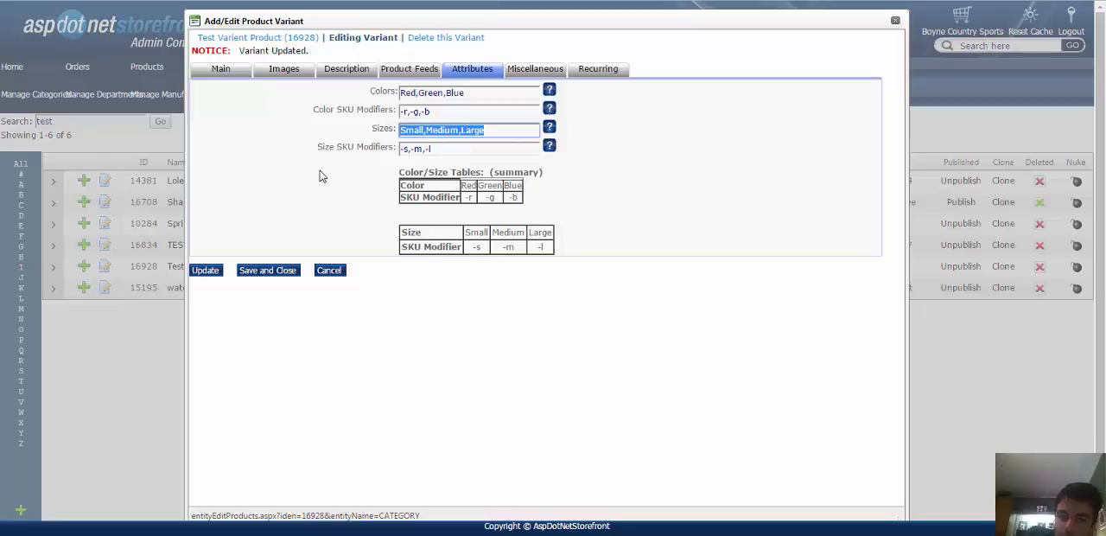
left_click(407, 131)
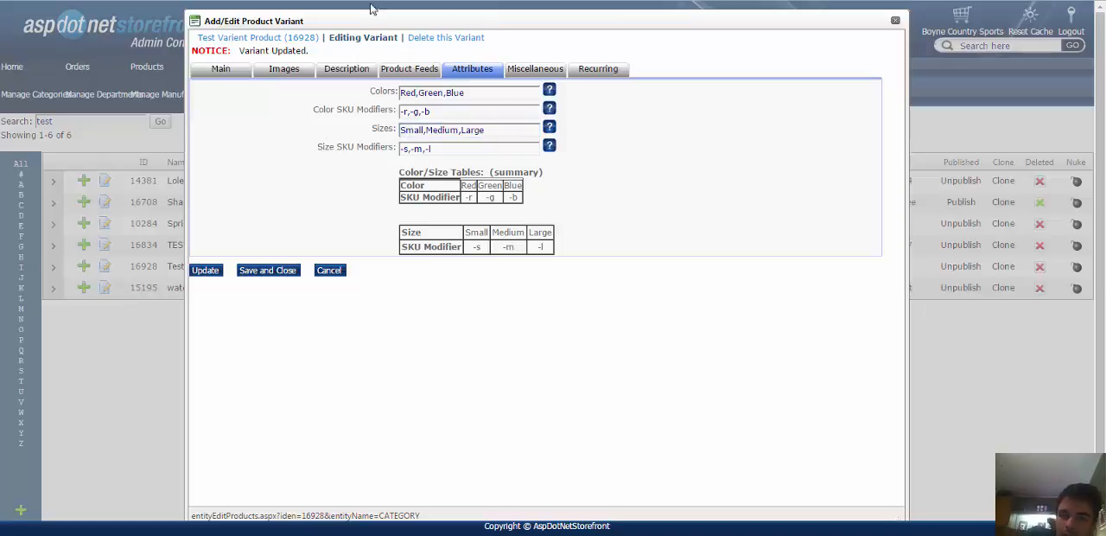
left_click(380, 2)
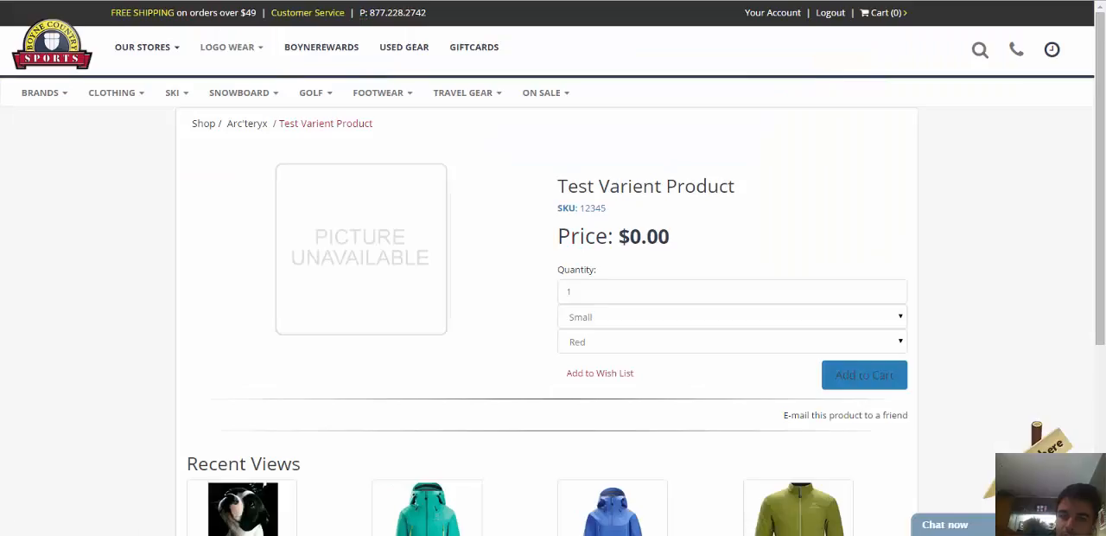
left_click(602, 320)
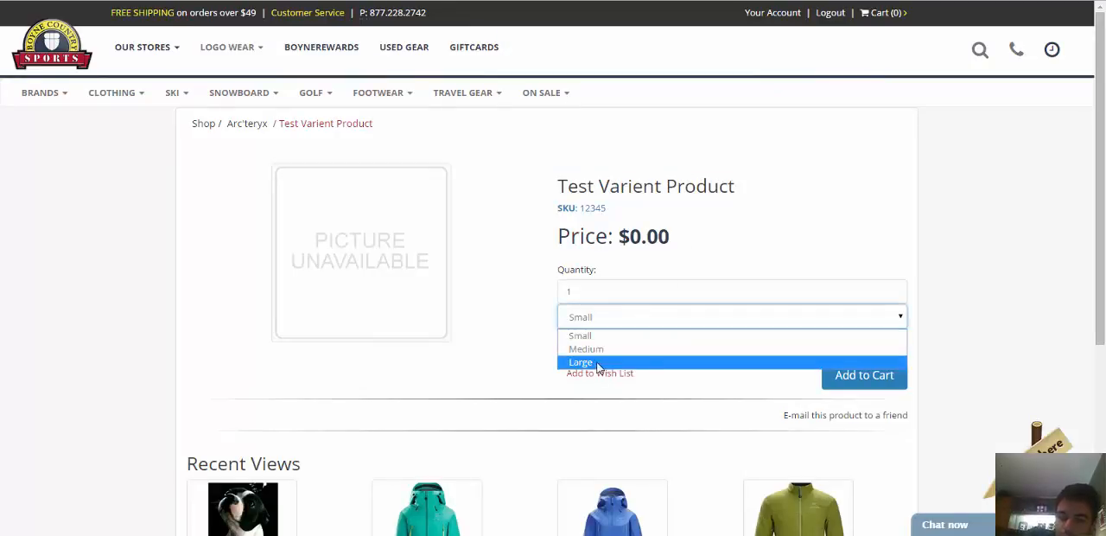
left_click(531, 315)
Try to add the Small, Red combination of the product to the cart on the storefront.
left_click(553, 2)
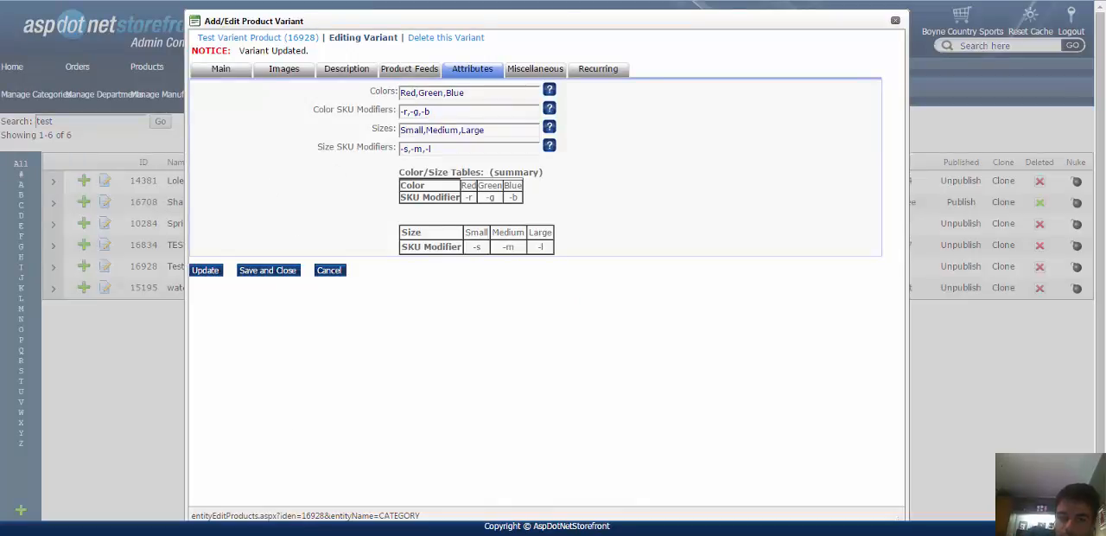
left_click(695, 534)
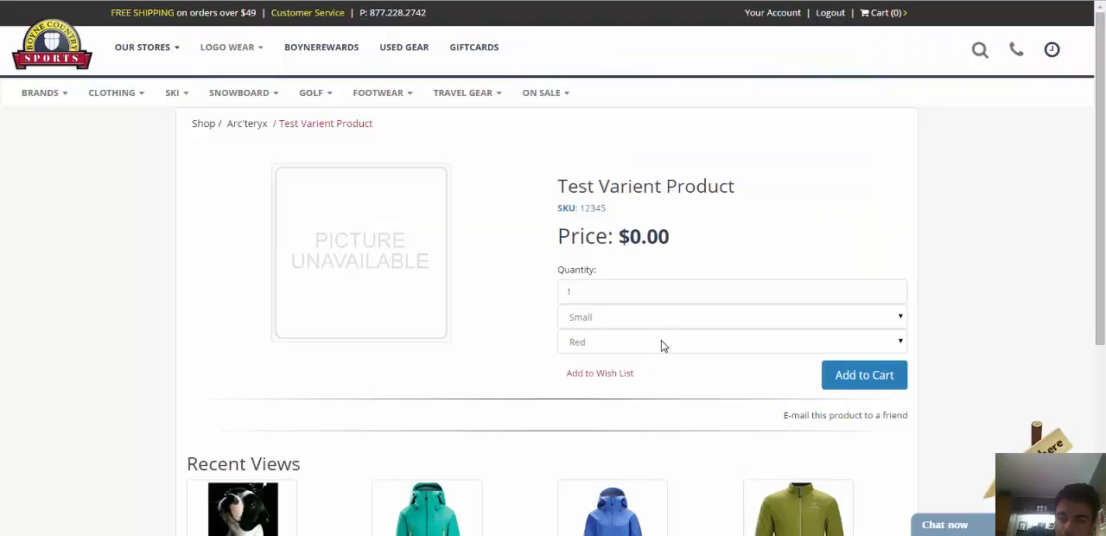
left_click(864, 380)
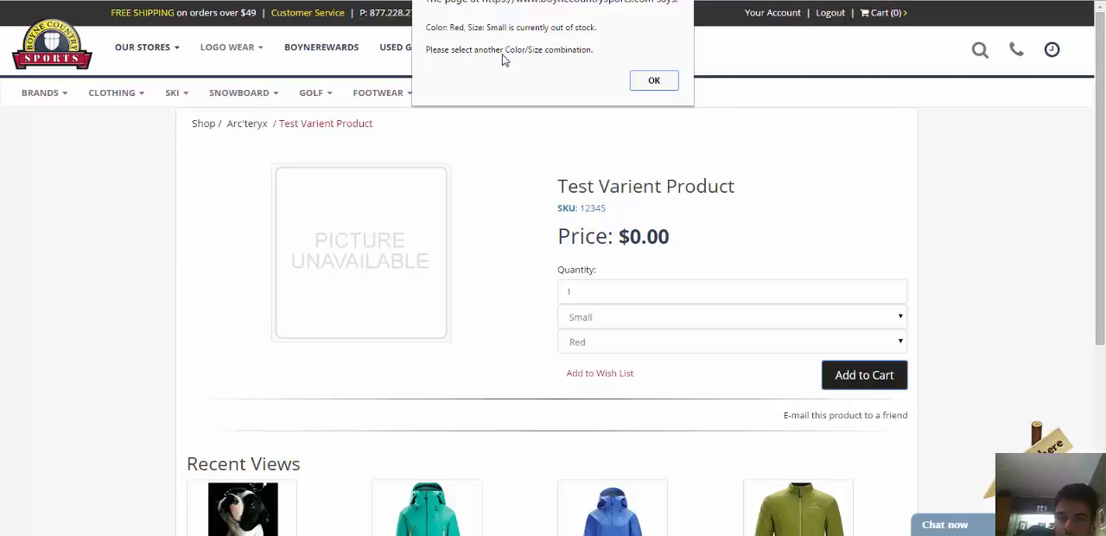
left_click(654, 82)
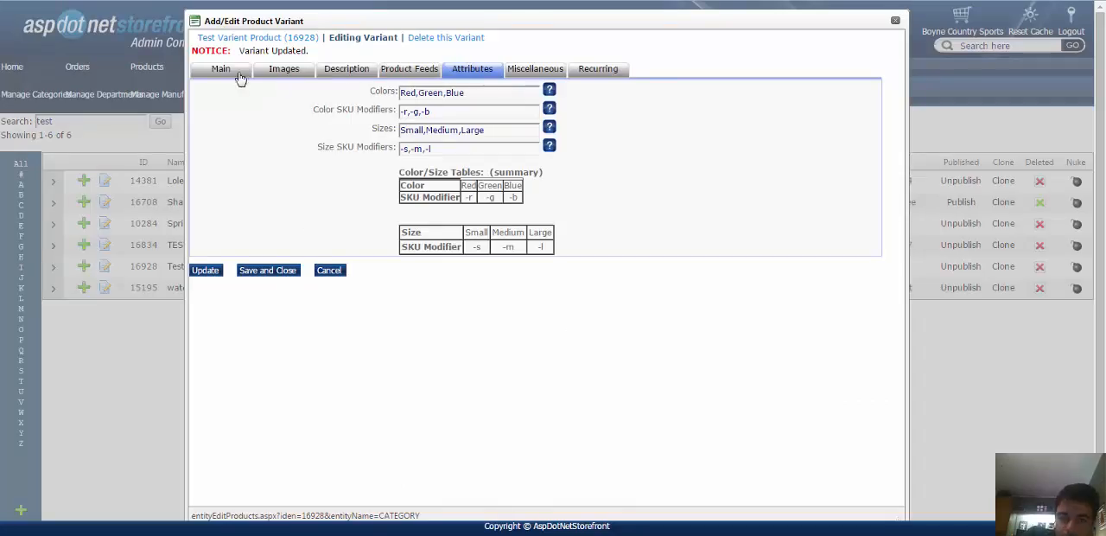
Set the variant's inventory to 2 each for Small,Red, Medium,Green and Large,Blue, and save it.
left_click(226, 74)
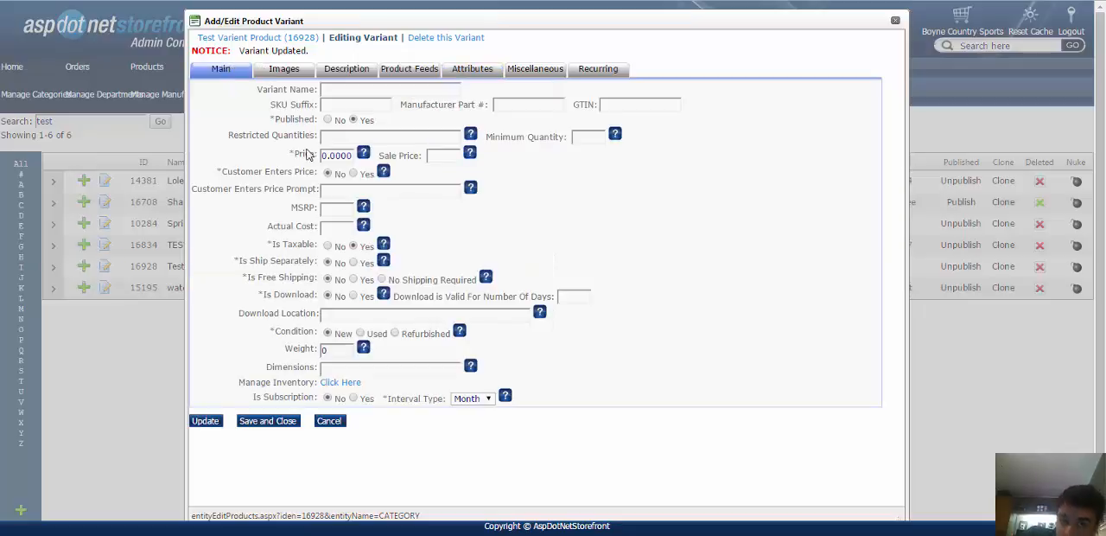
left_click(342, 385)
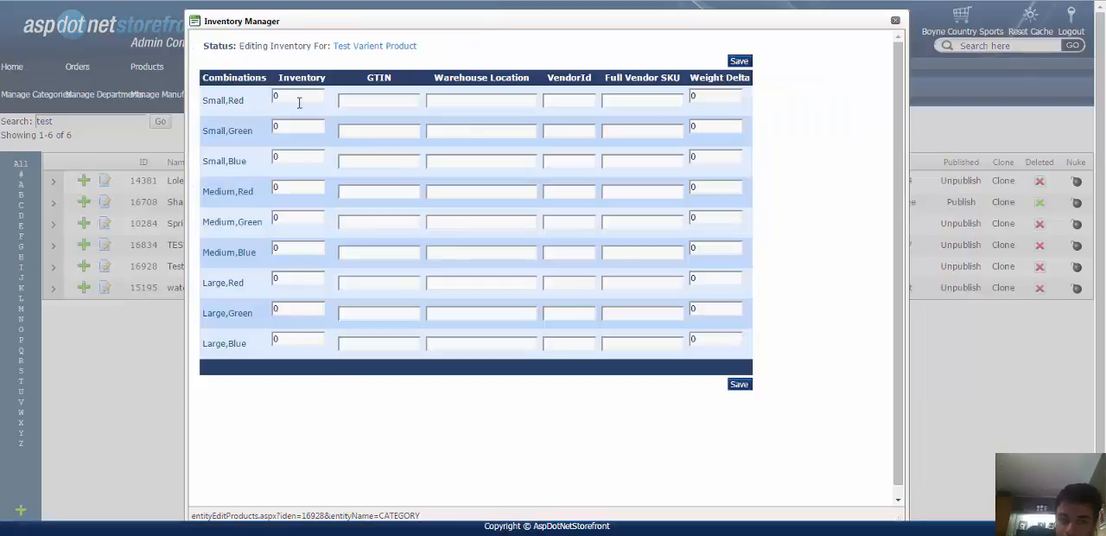
left_click(299, 100)
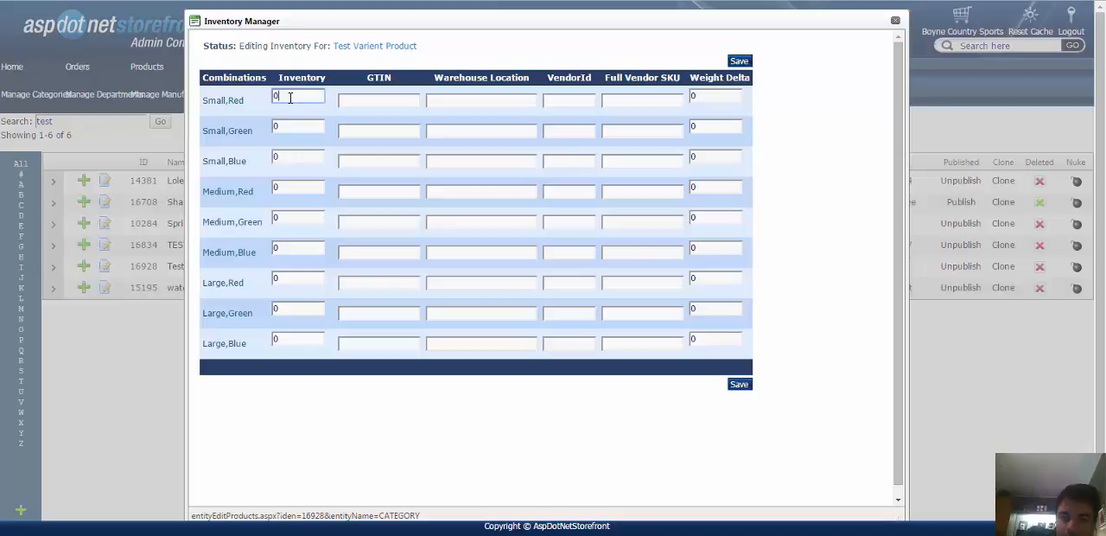
left_click_drag(290, 98, 213, 102)
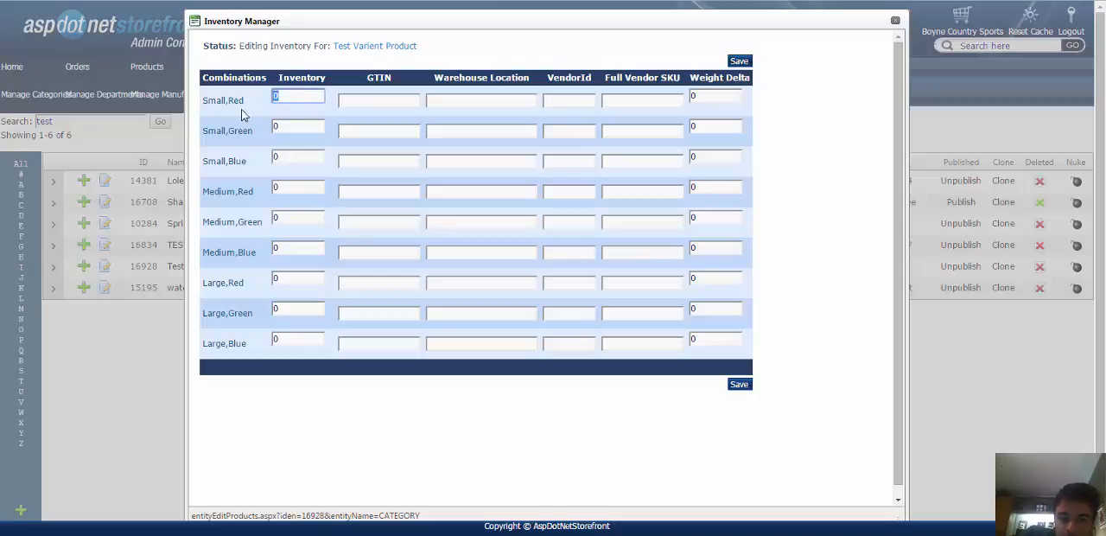
type("2")
left_click_drag(294, 220, 260, 223)
type("2")
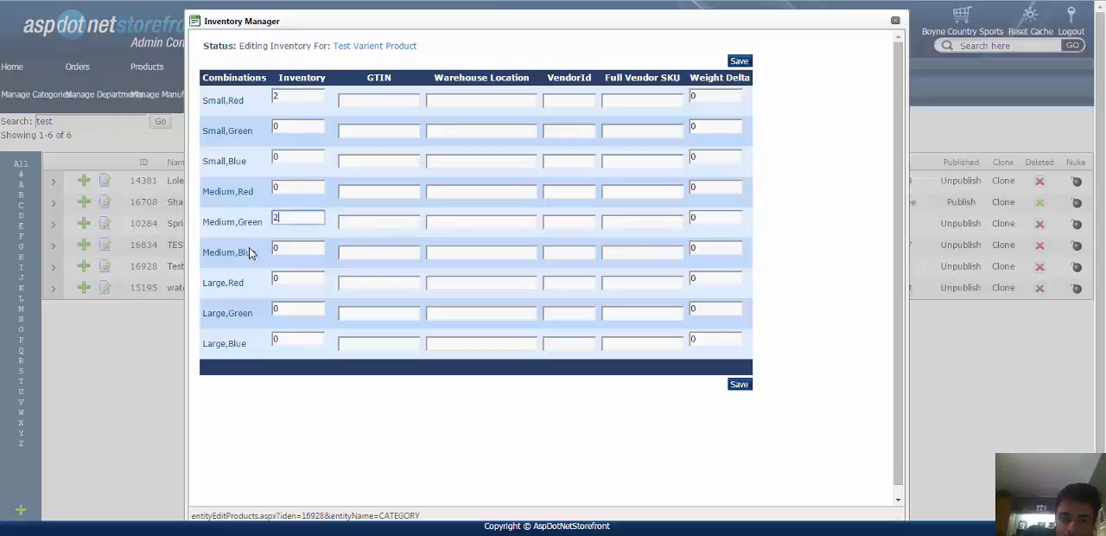
left_click_drag(298, 342, 247, 344)
type("2")
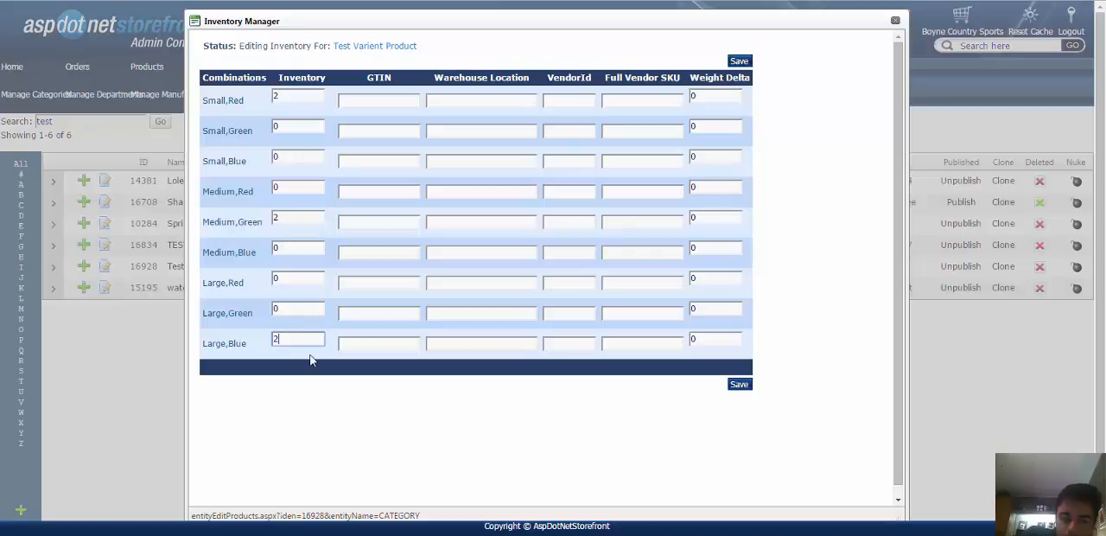
left_click(738, 384)
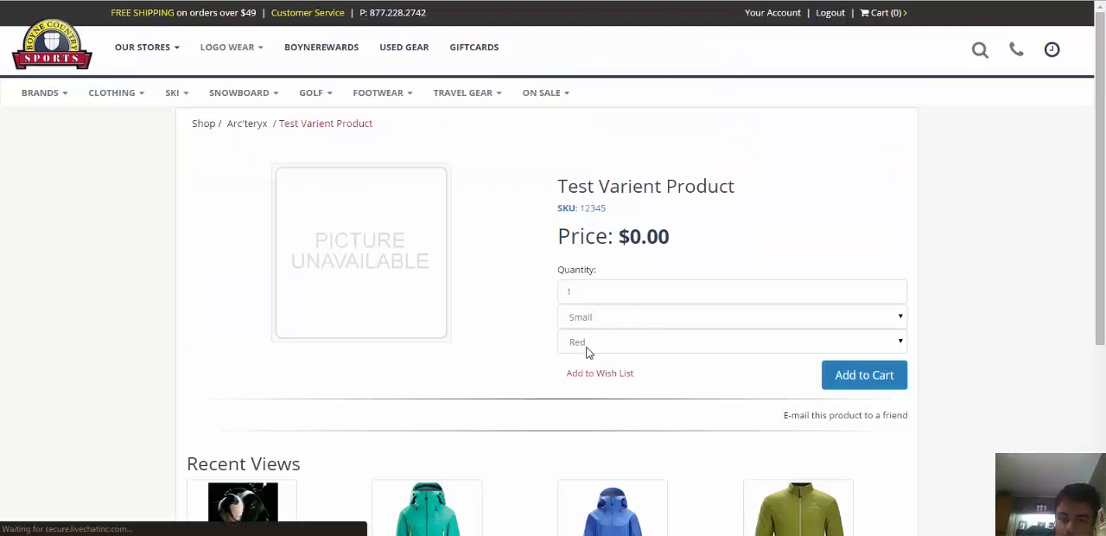
Add one Test Varient Product in size Large and color Blue to the storefront cart.
left_click(605, 317)
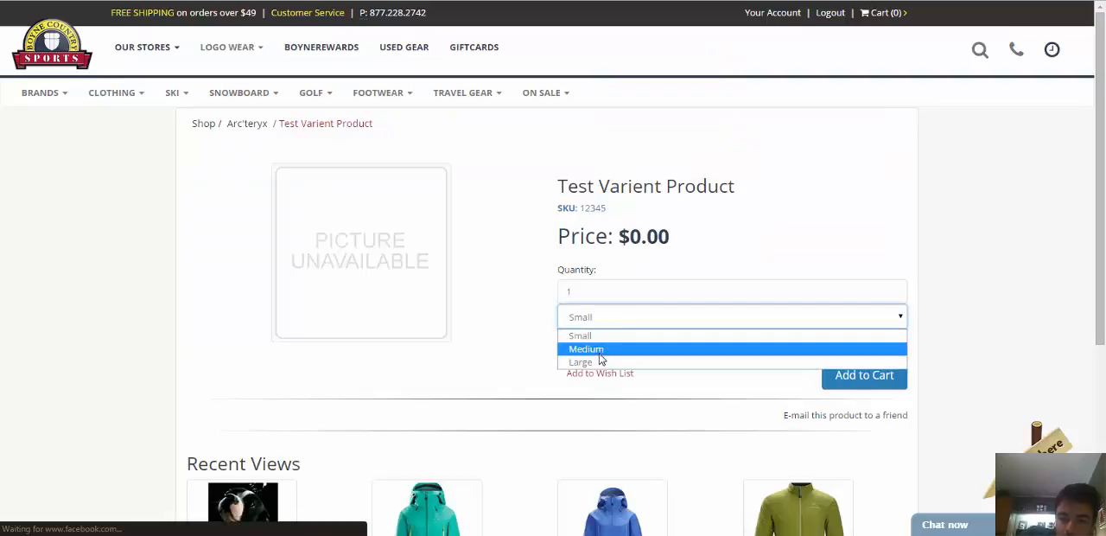
left_click(603, 363)
left_click(605, 341)
left_click(603, 388)
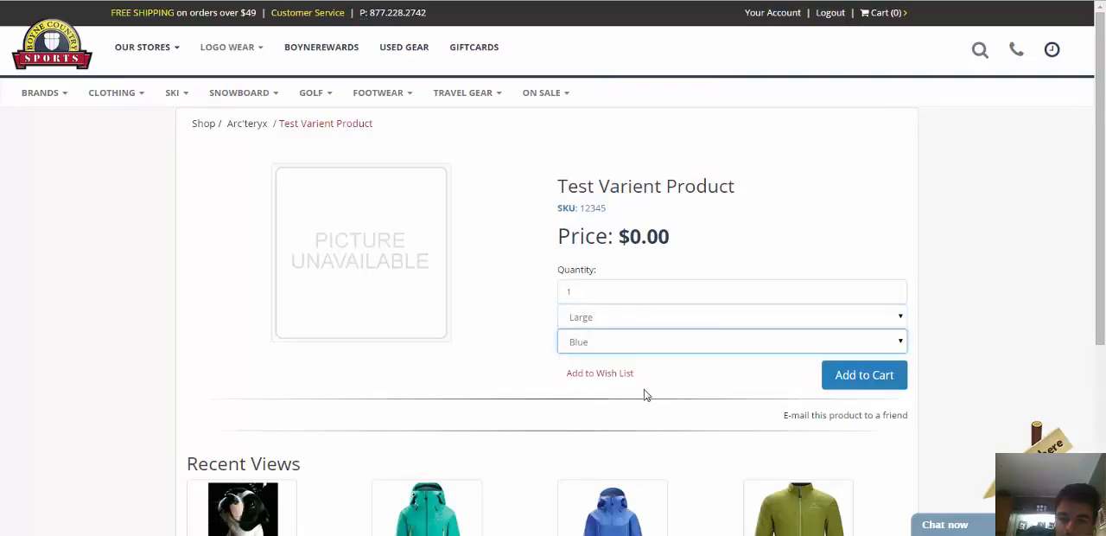
left_click(860, 378)
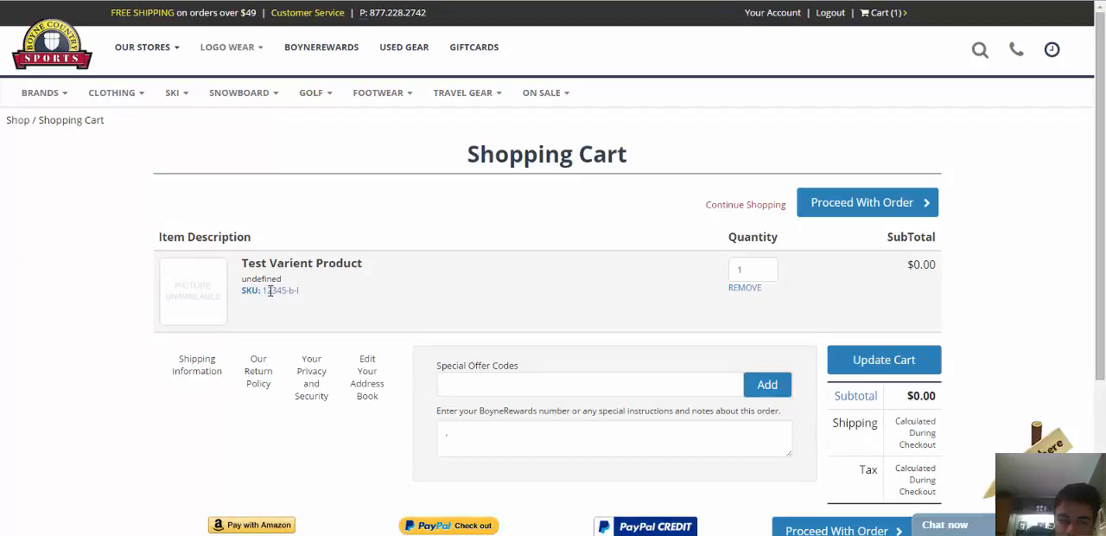
Examine the color and size modifiers in the cart item's SKU.
left_click_drag(261, 290, 299, 292)
left_click(290, 291)
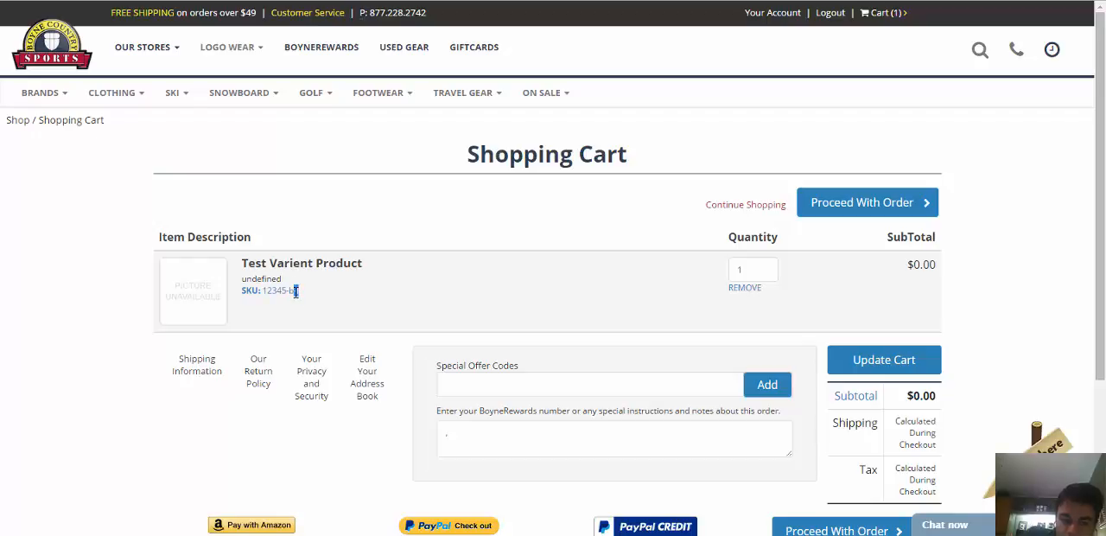
left_click(383, 305)
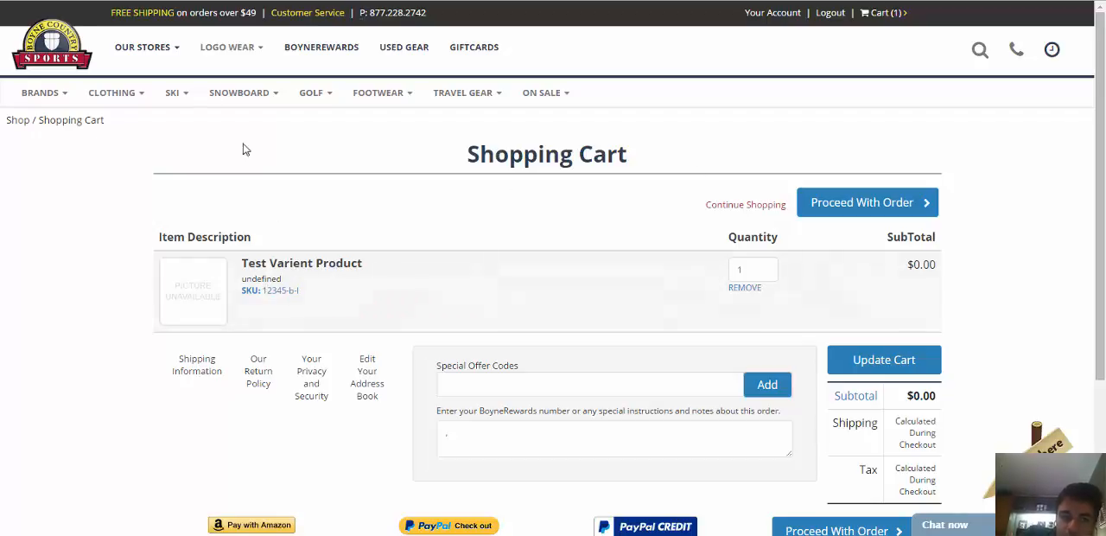
key("F5")
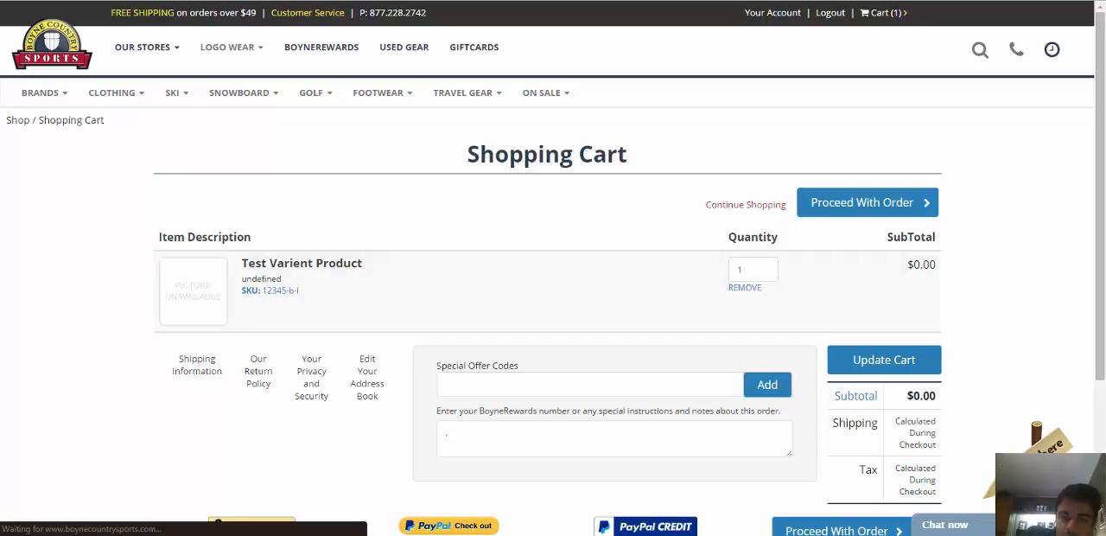
Return to the product's image settings in the admin console and open the Medium Multi-Image Manager.
key("ctrl+Tab")
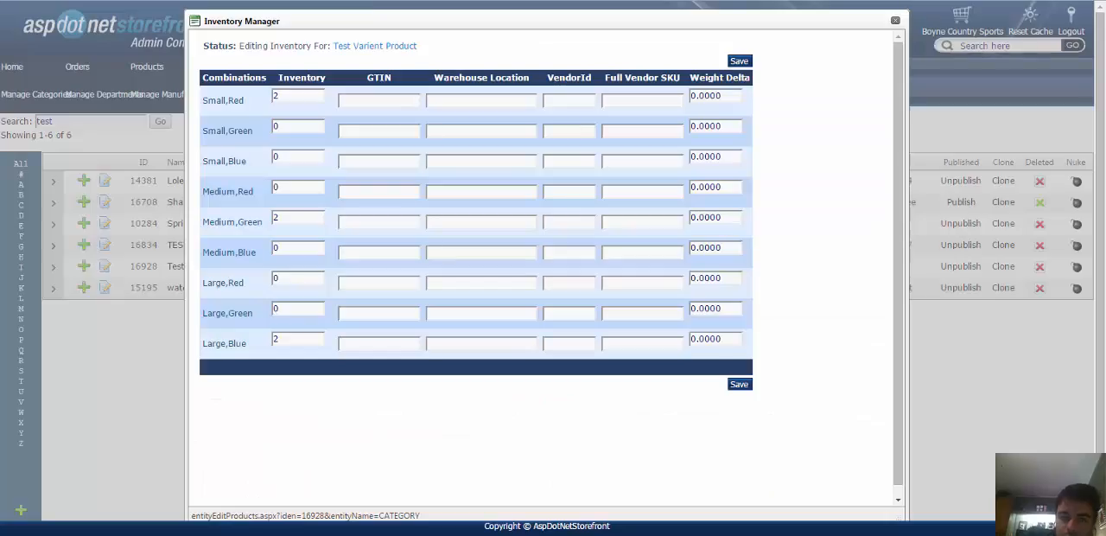
left_click(372, 49)
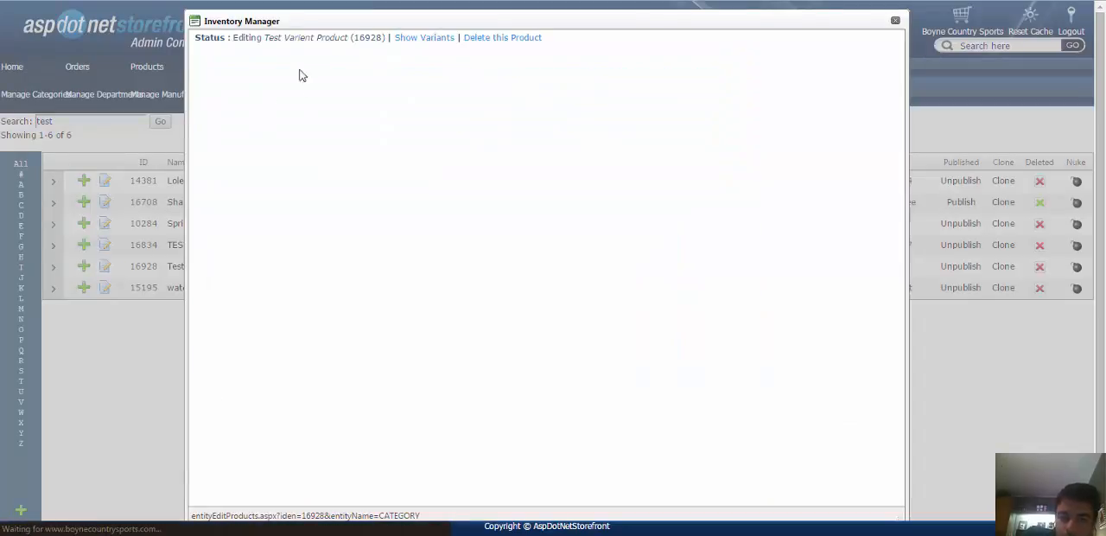
left_click(275, 58)
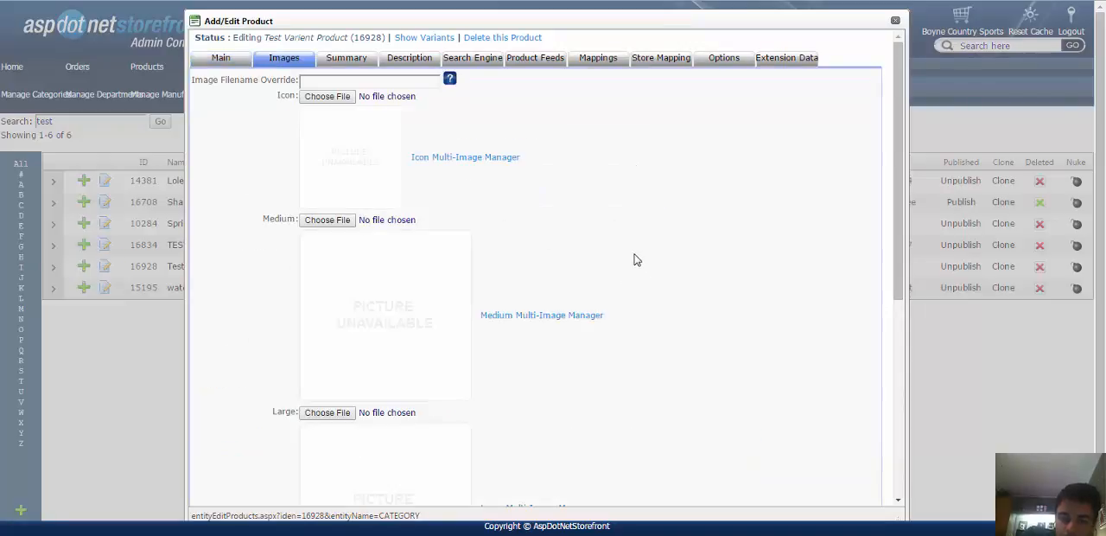
scroll(633, 263, "down", 1)
scroll(633, 267, "up", 1)
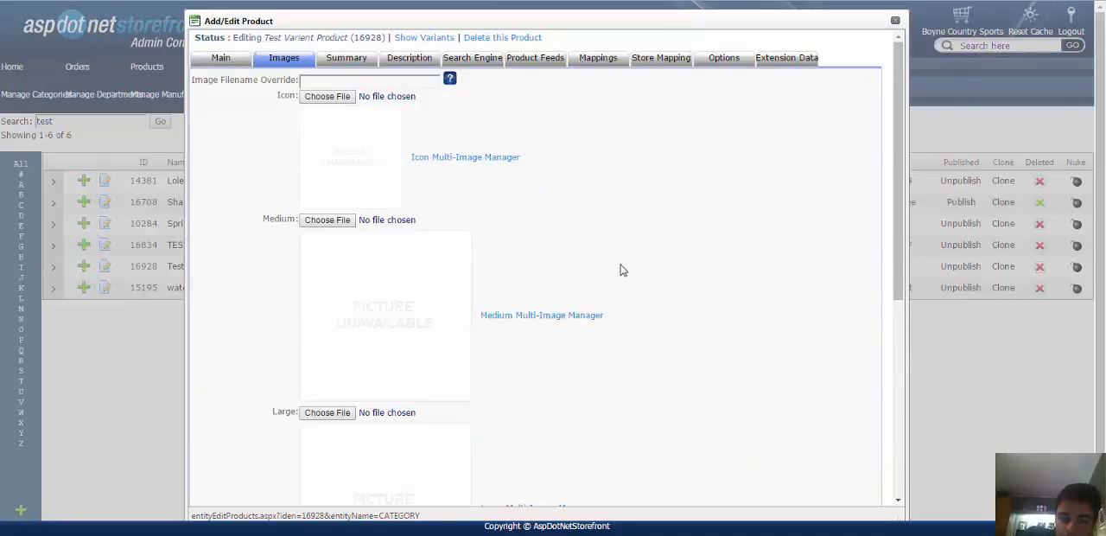
left_click(524, 320)
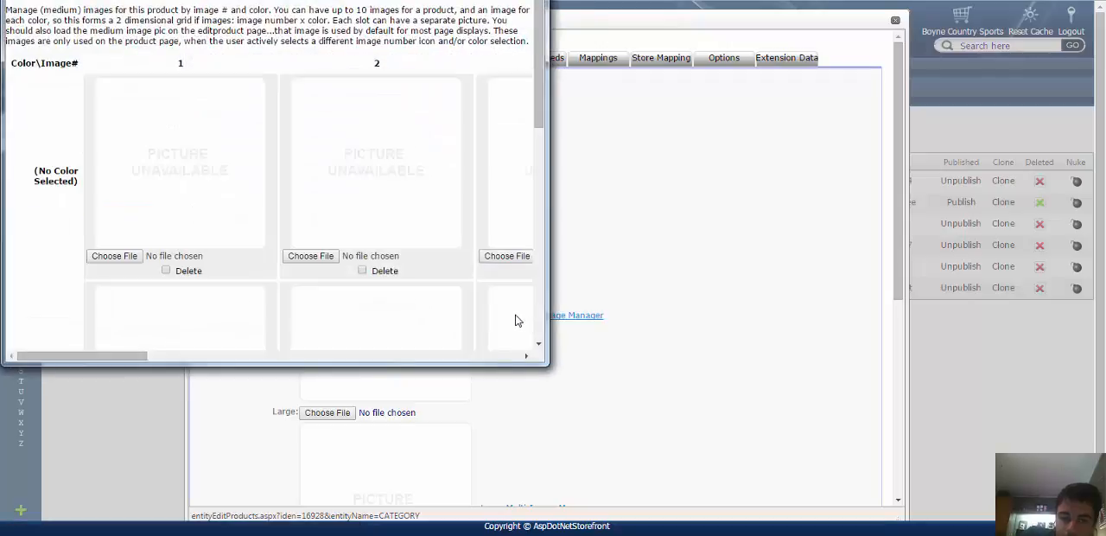
Maximize the Medium Multi-Image Manager and examine its image slots for each color.
key("super+Up")
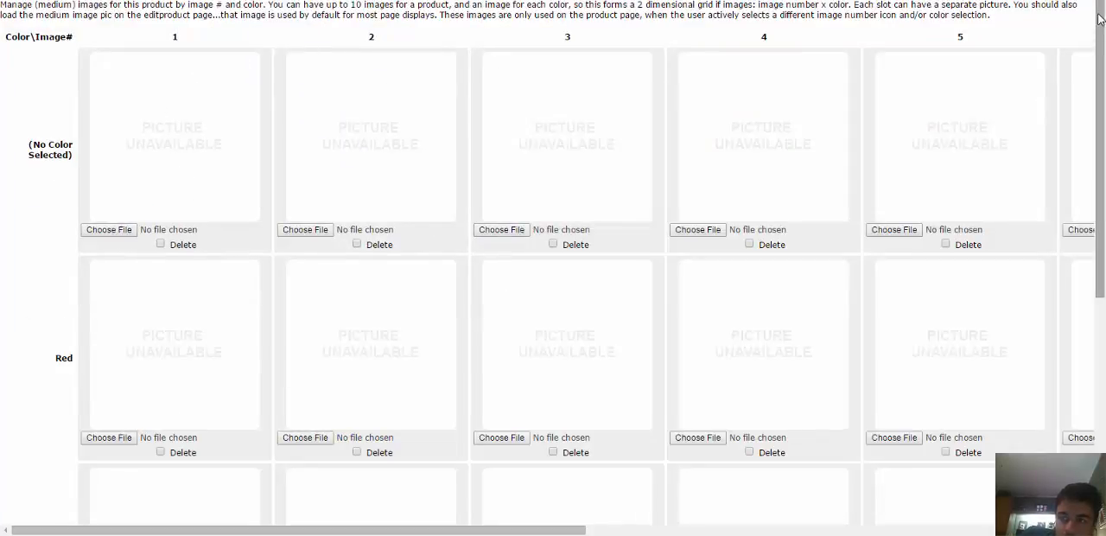
left_click_drag(1099, 32, 1078, 271)
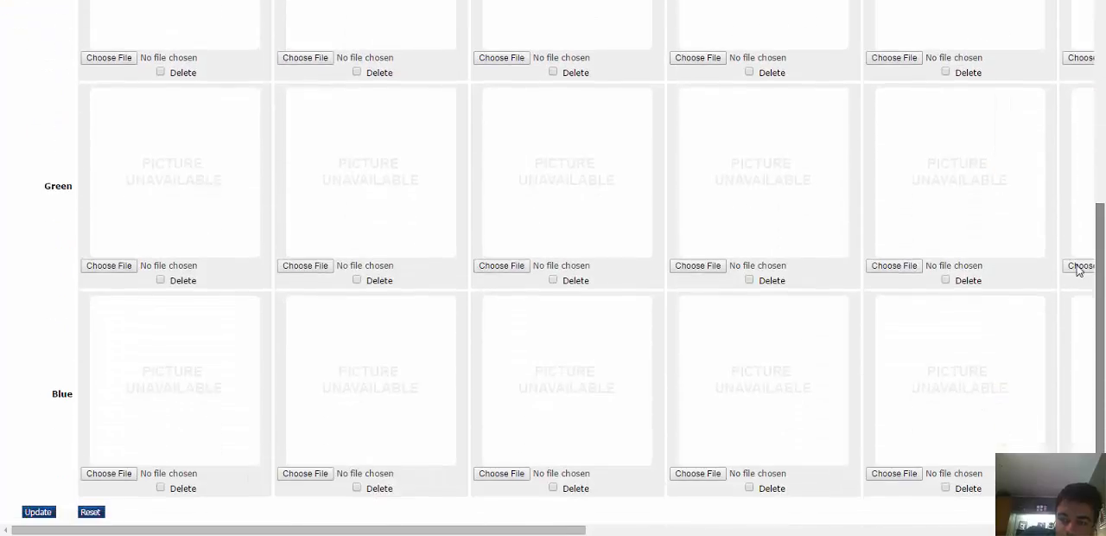
left_click_drag(1093, 235, 1101, 4)
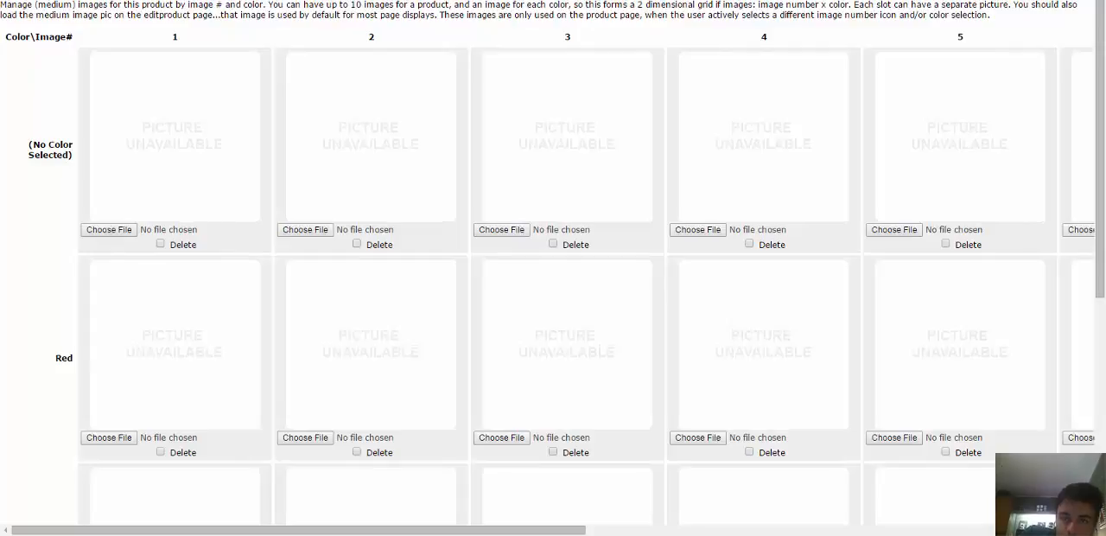
scroll(26, 196, "down", 1)
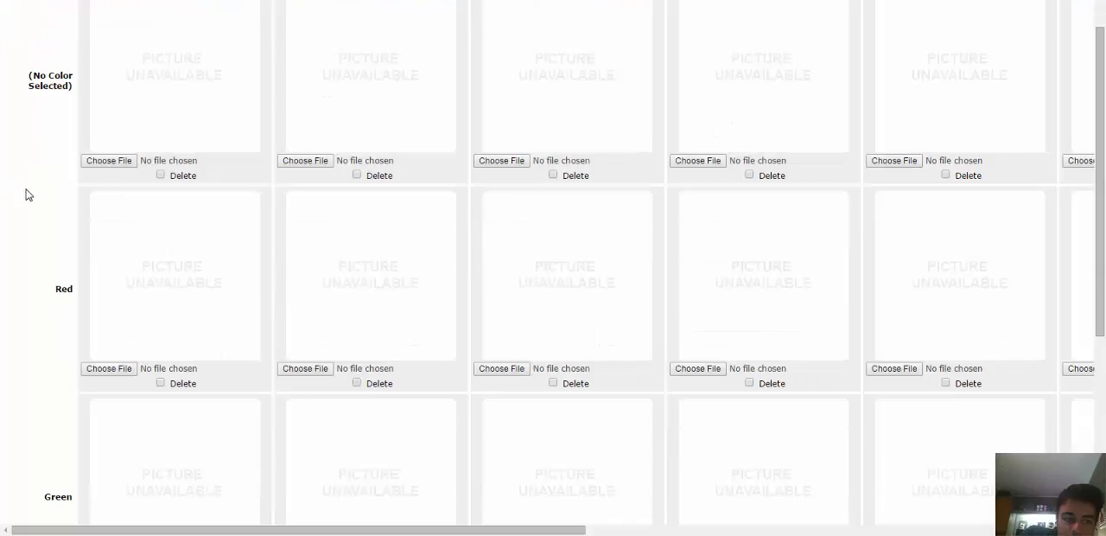
left_click_drag(63, 288, 264, 296)
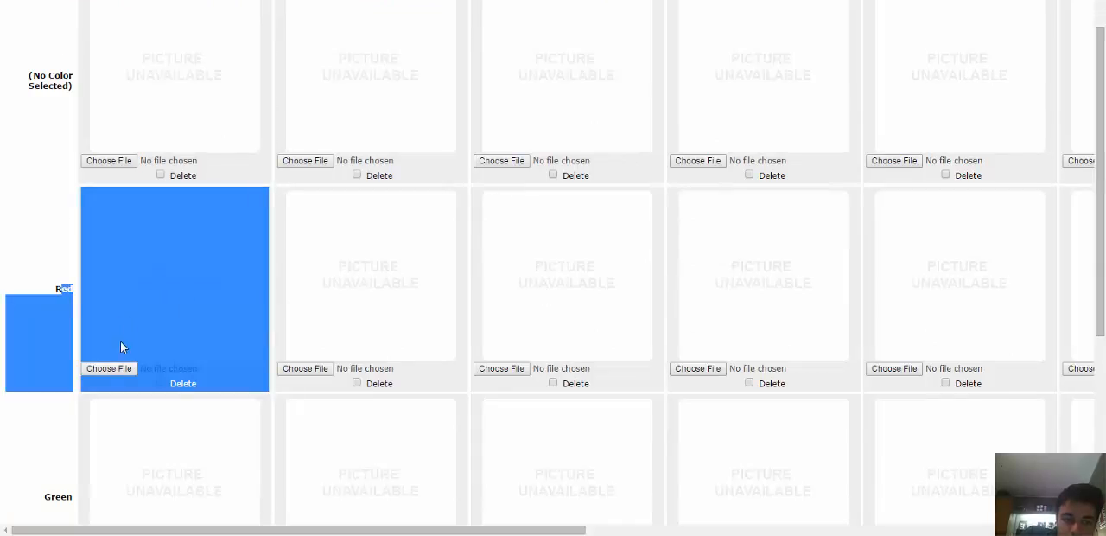
left_click(108, 369)
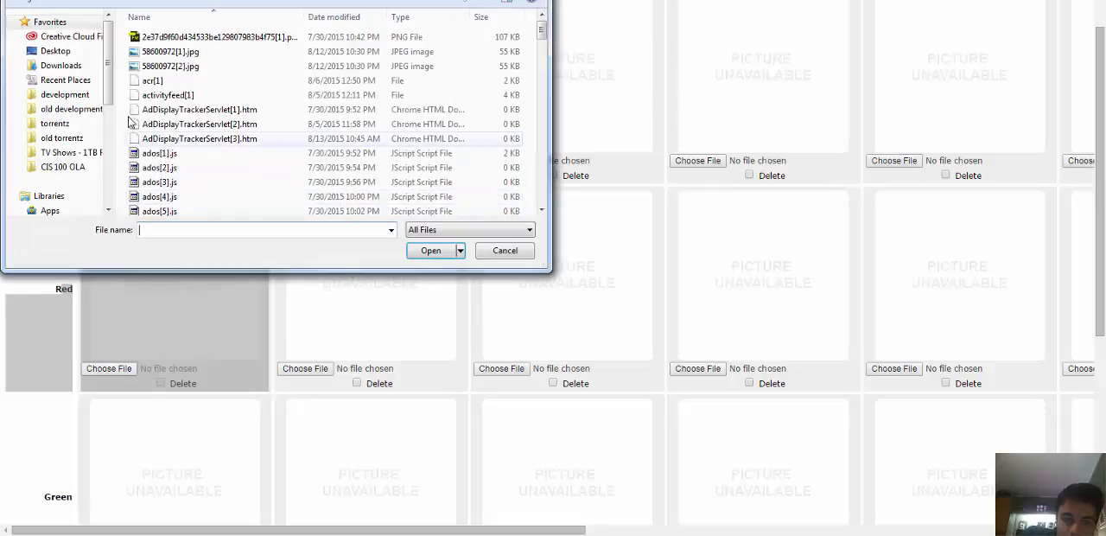
left_click(506, 251)
left_click(19, 356)
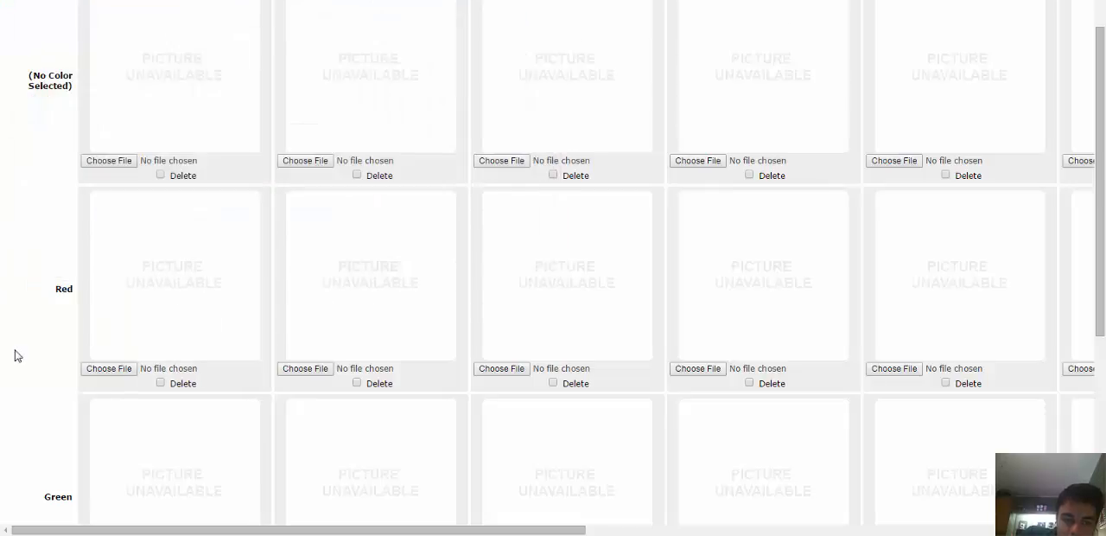
Choose the black-and-white dog photo from the Pictures library as image 1 for Red.
scroll(357, 337, "down", 4)
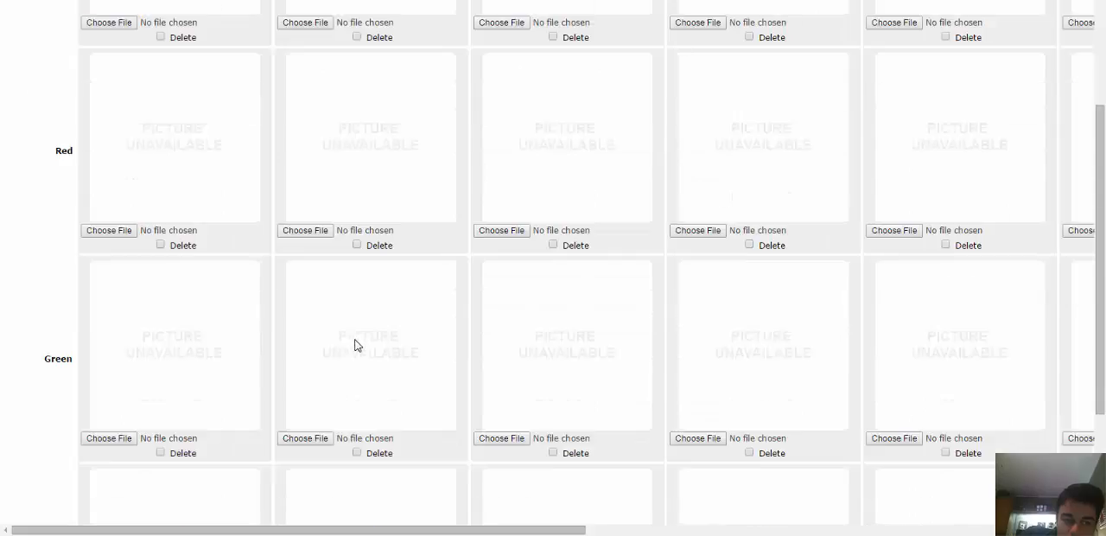
scroll(348, 345, "up", 2)
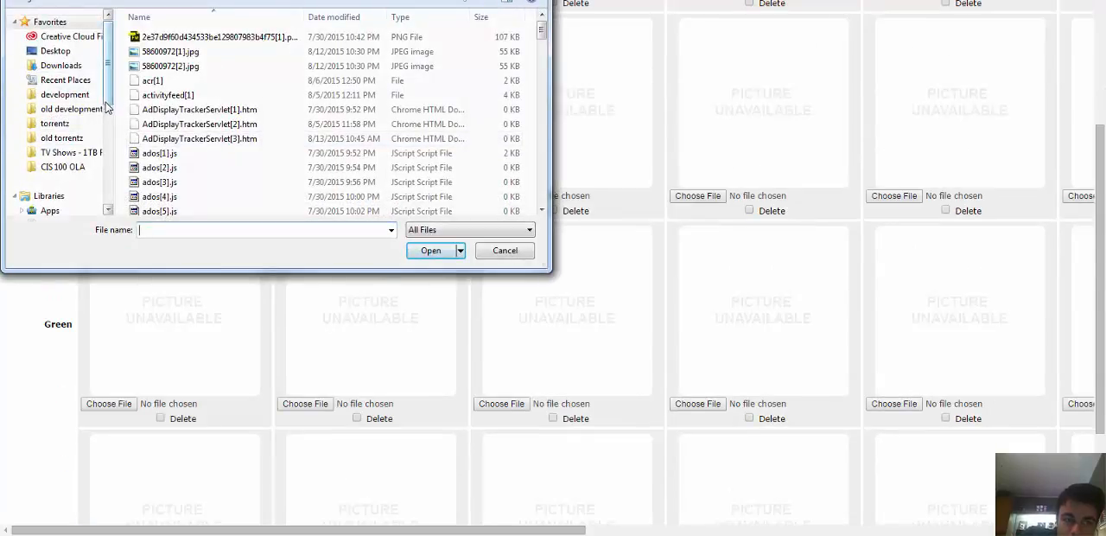
scroll(106, 106, "down", 2)
left_click(54, 175)
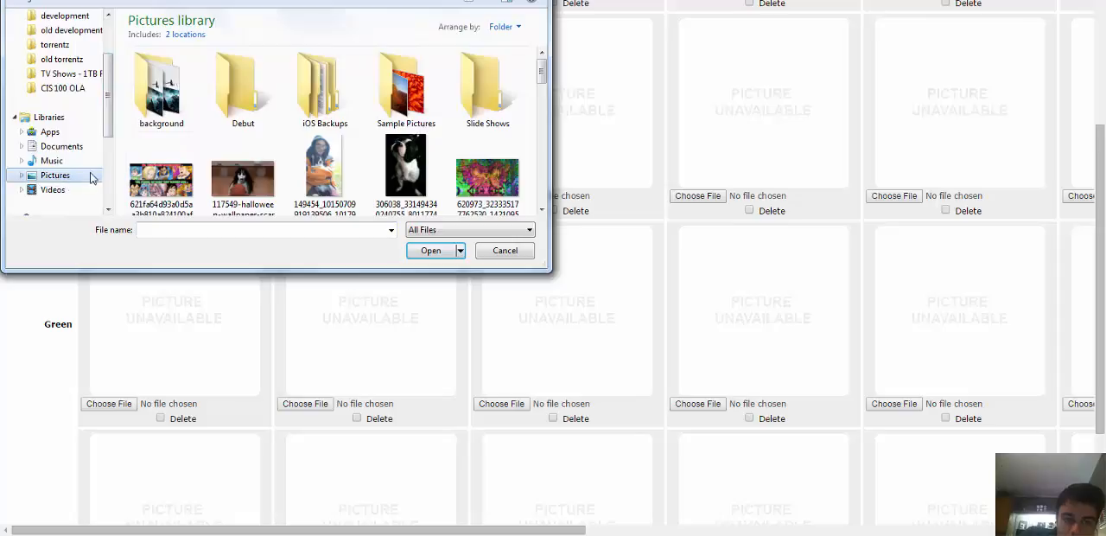
left_click(402, 168)
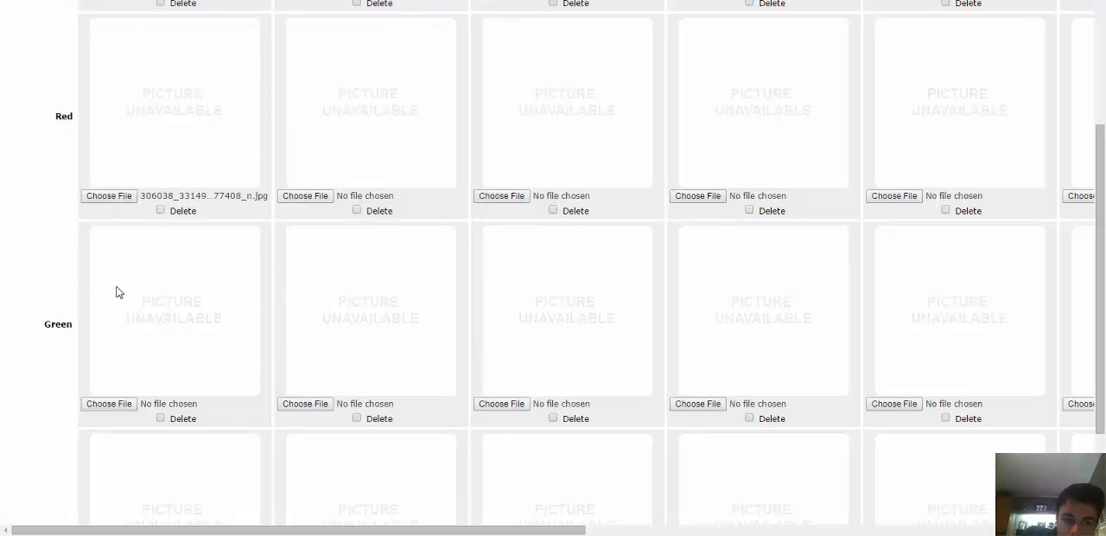
Choose Penguins.jpg from the Sample Pictures folder as image 1 for Green.
left_click(109, 404)
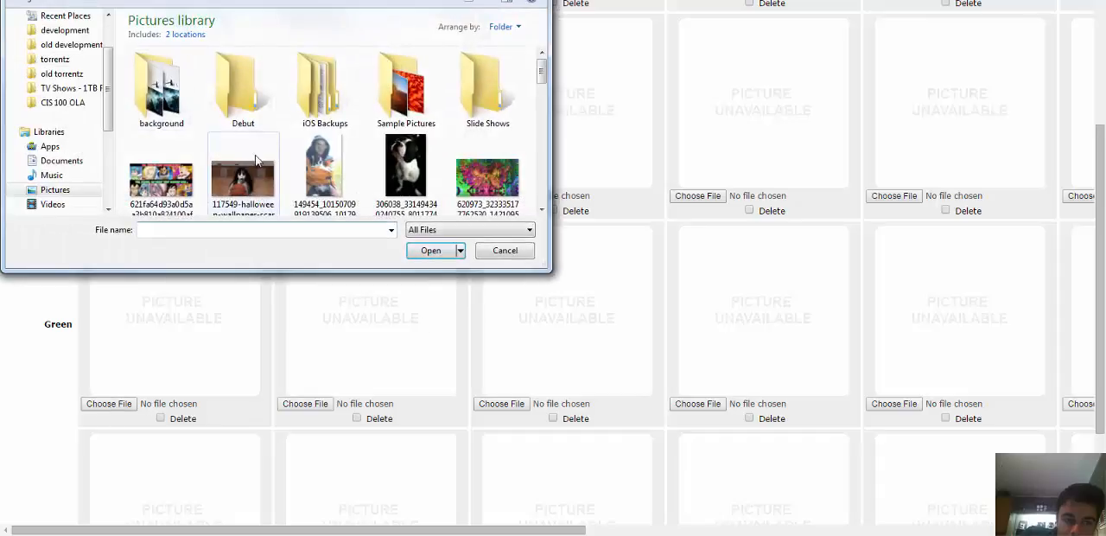
double_click(393, 108)
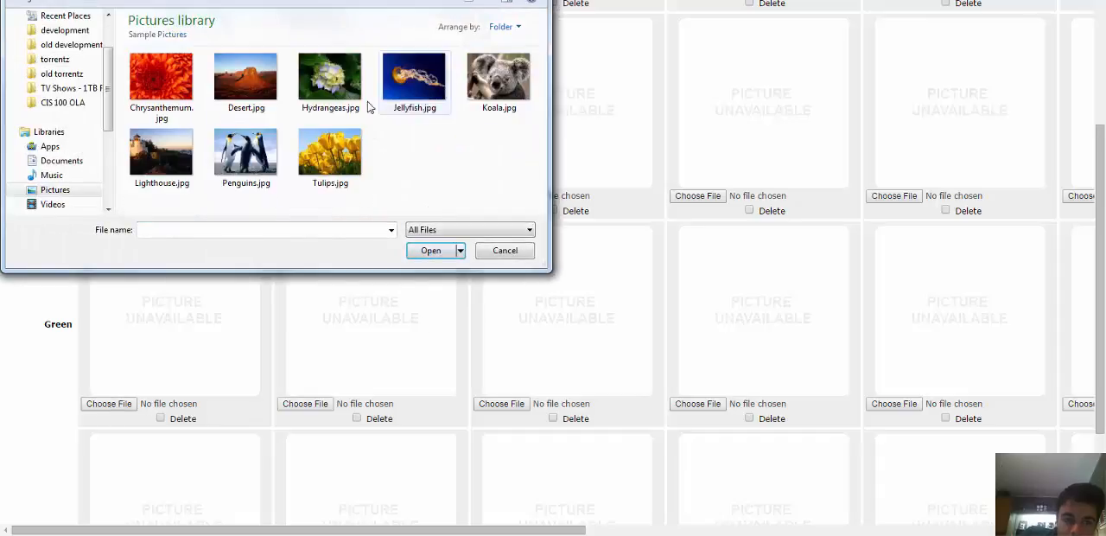
left_click(235, 162)
double_click(235, 162)
Choose Jellyfish.jpg as image 1 for Blue and upload the selected color images.
scroll(65, 402, "down", 3)
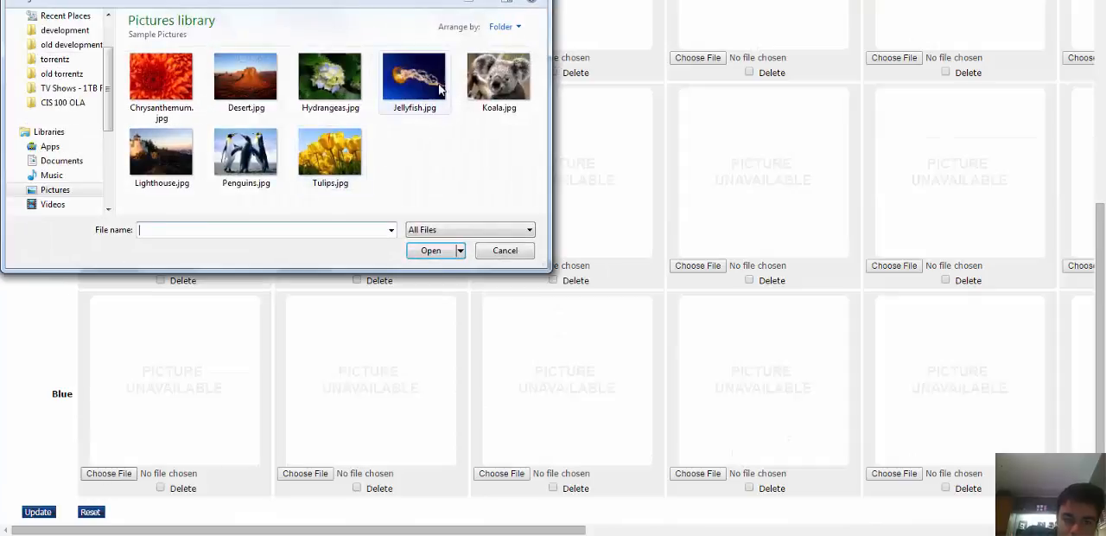
double_click(432, 90)
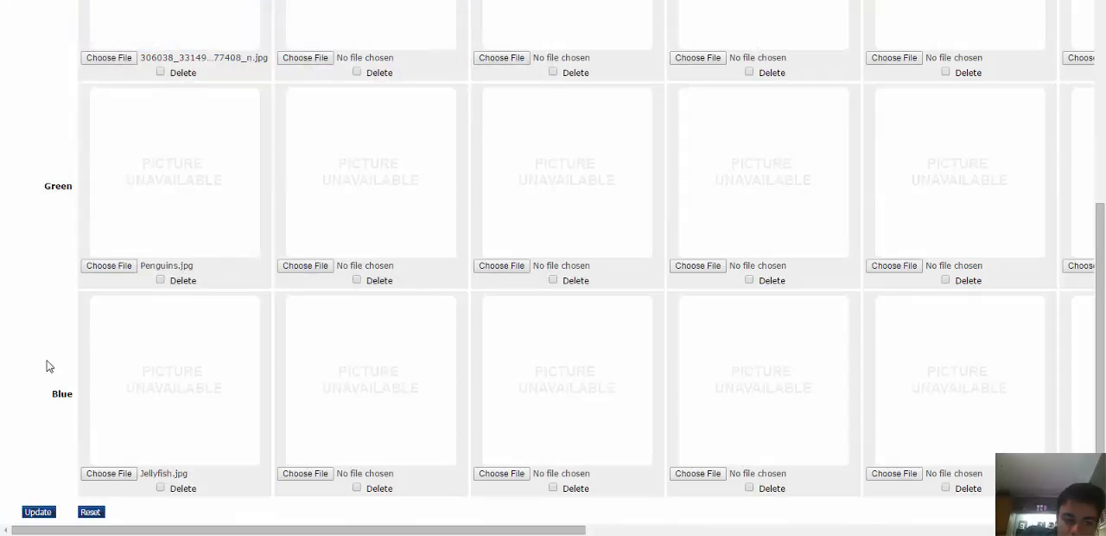
left_click(38, 514)
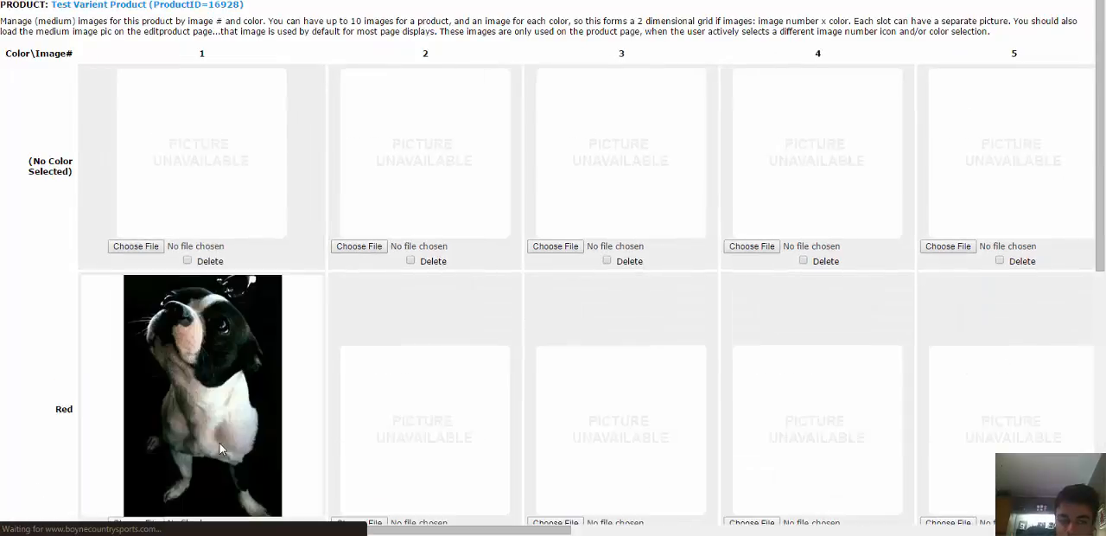
Examine the uploaded Red, Green and Blue images and close the Medium Multi-Image Manager.
scroll(205, 191, "down", 7)
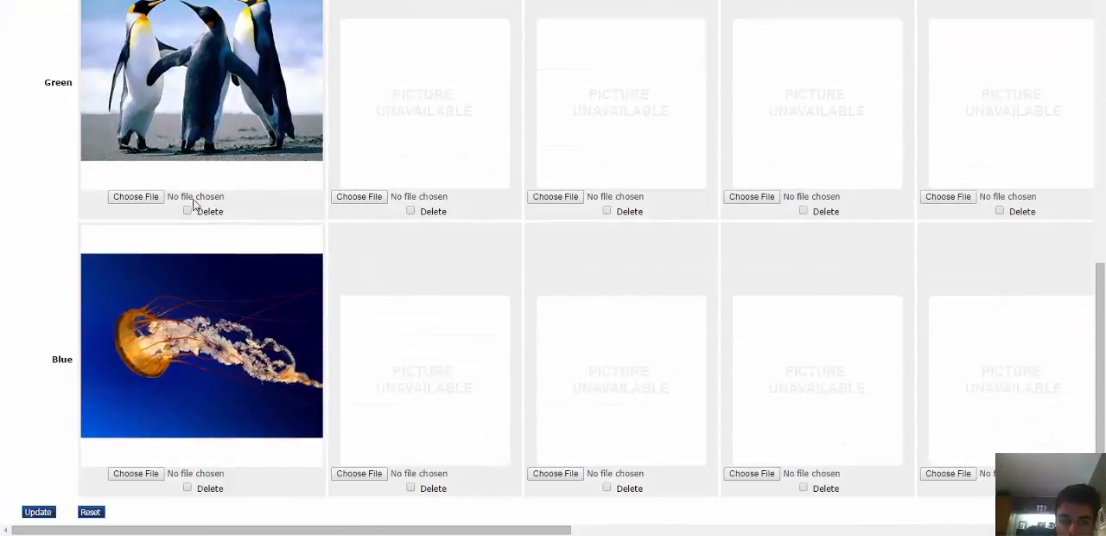
scroll(193, 204, "up", 7)
scroll(149, 234, "down", 5)
scroll(169, 205, "up", 3)
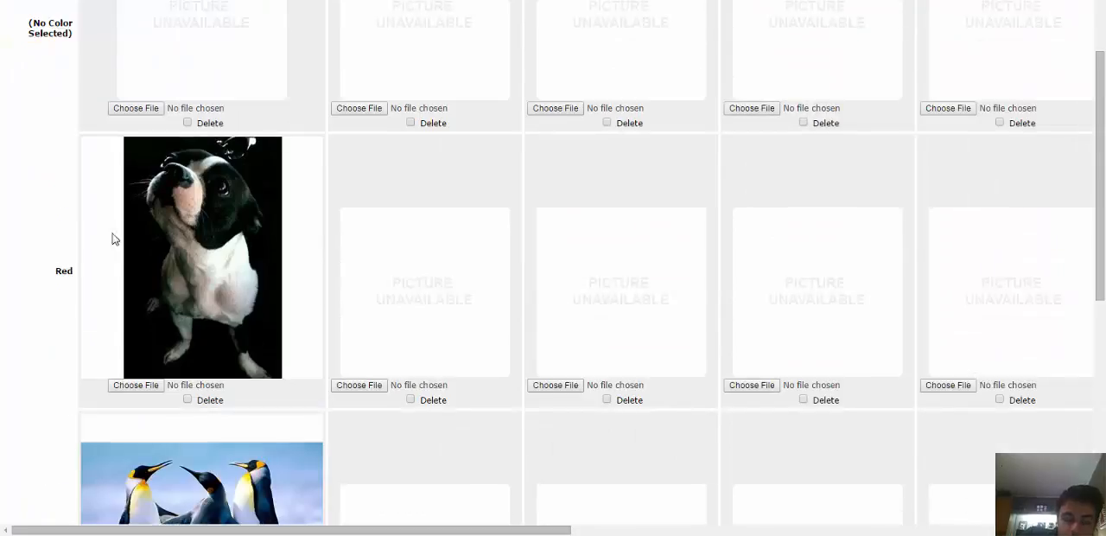
scroll(195, 275, "down", 3)
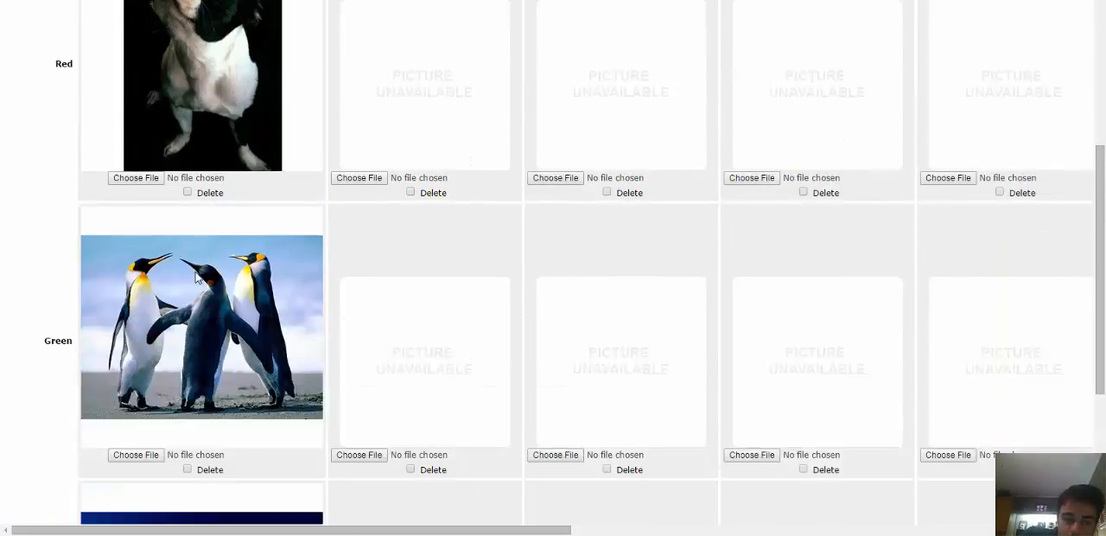
scroll(190, 321, "down", 3)
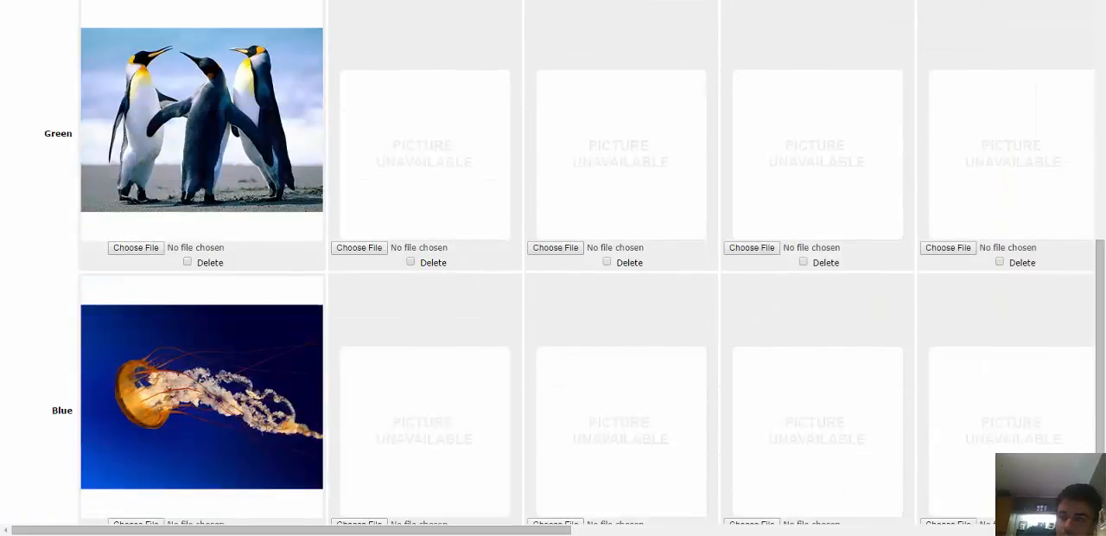
scroll(660, 49, "up", 6)
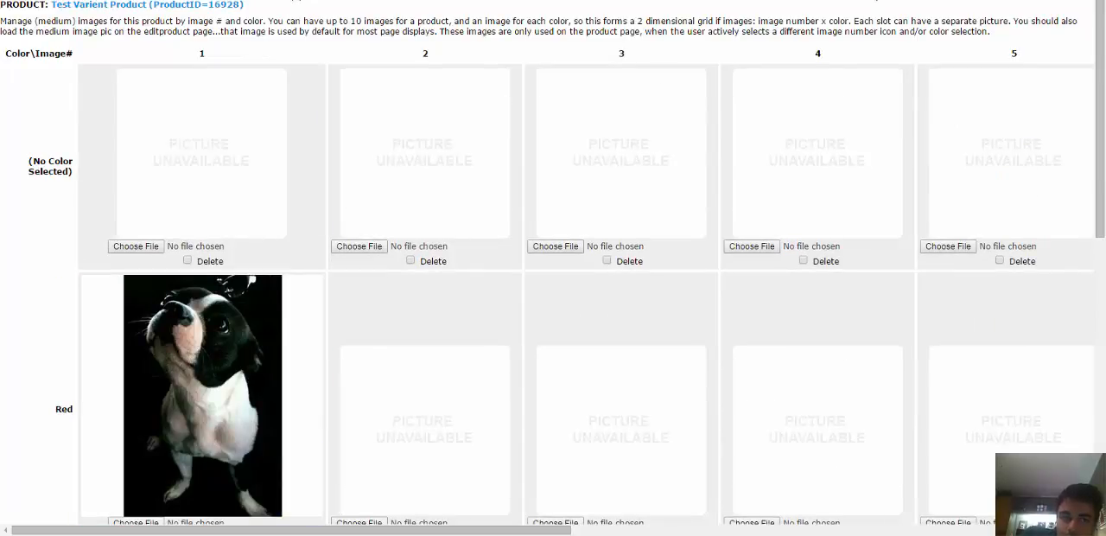
key("ctrl+w")
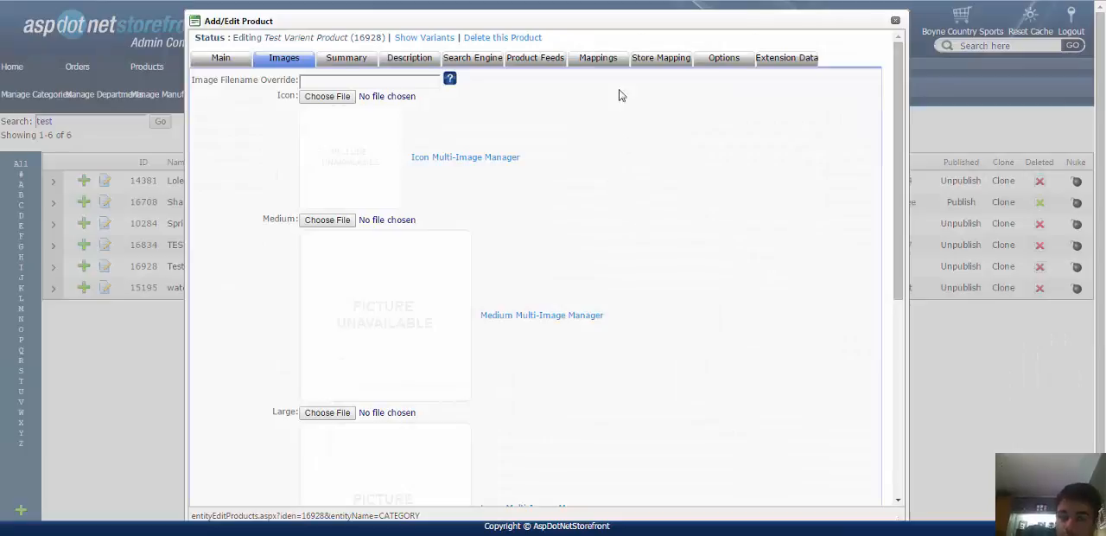
Examine the product's Related Products and Upsell Products options, including the help note on related products.
left_click(216, 67)
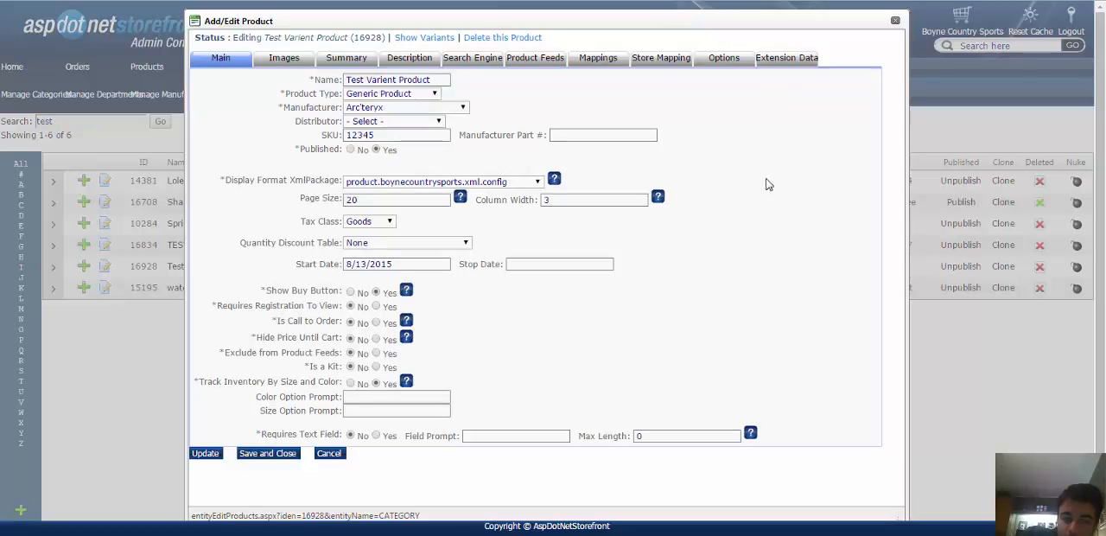
left_click(722, 61)
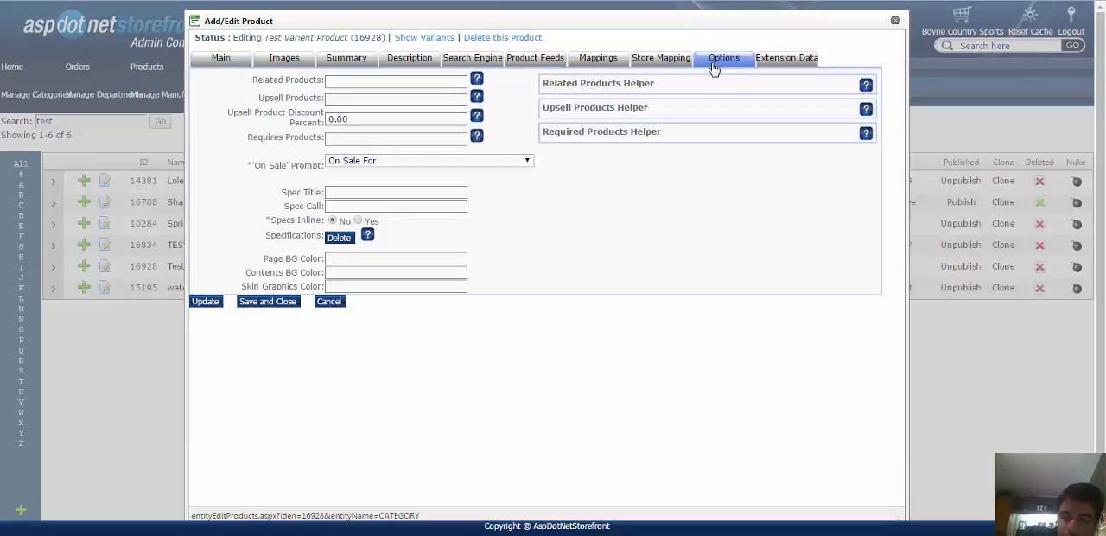
left_click(351, 81)
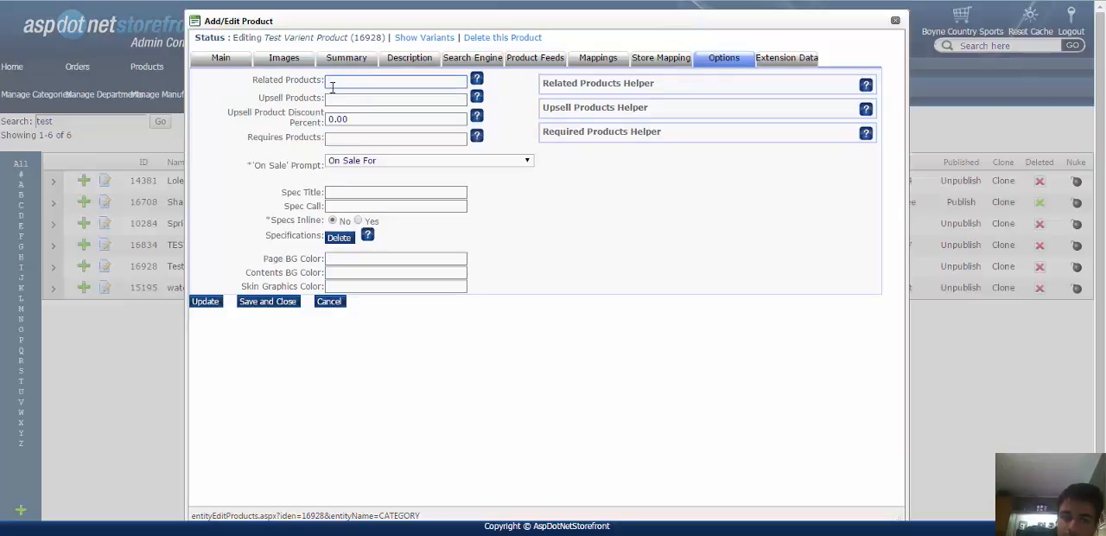
left_click(332, 100)
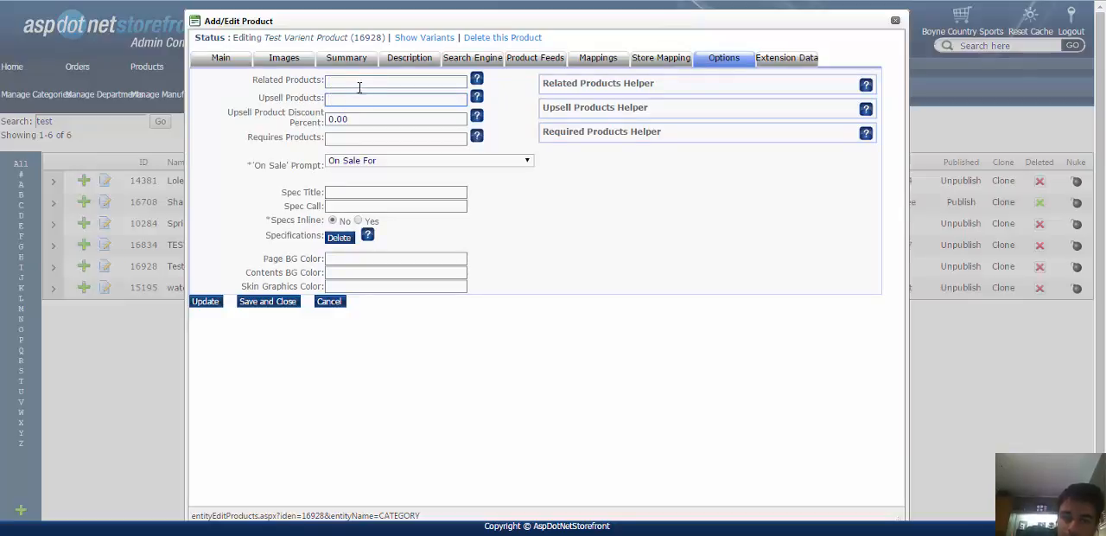
left_click(343, 79)
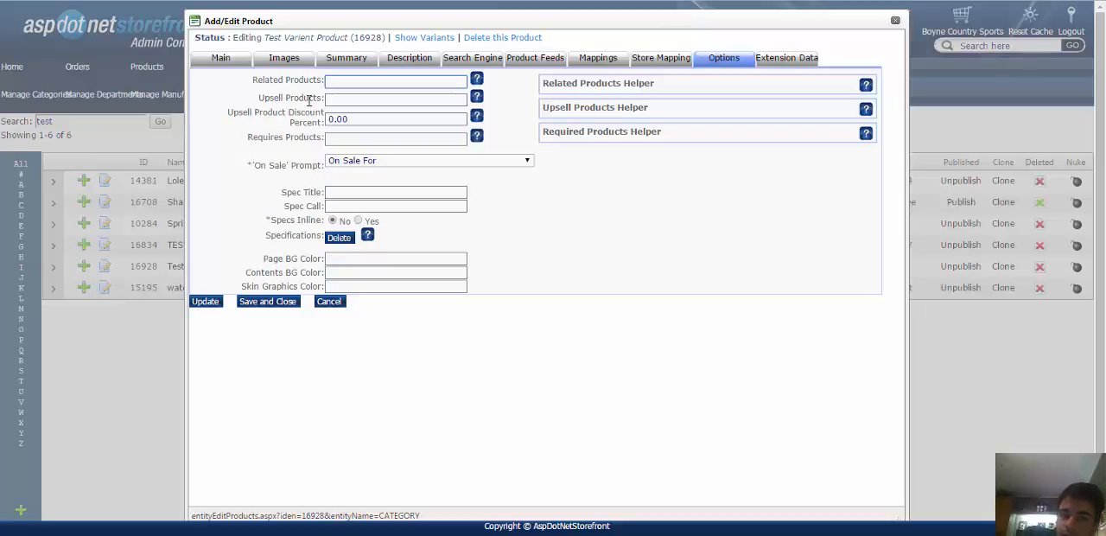
left_click(350, 98)
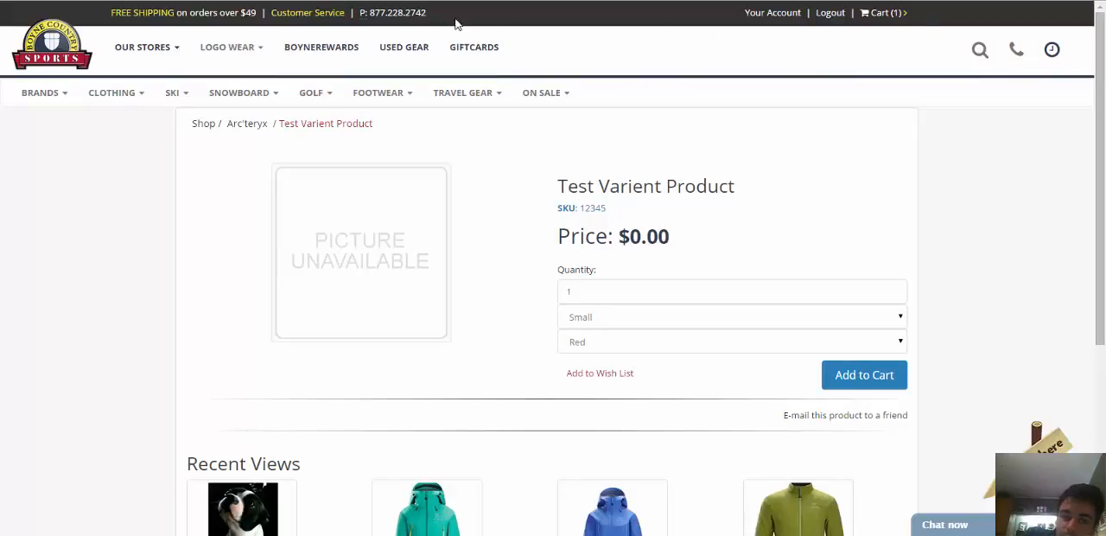
scroll(317, 299, "down", 3)
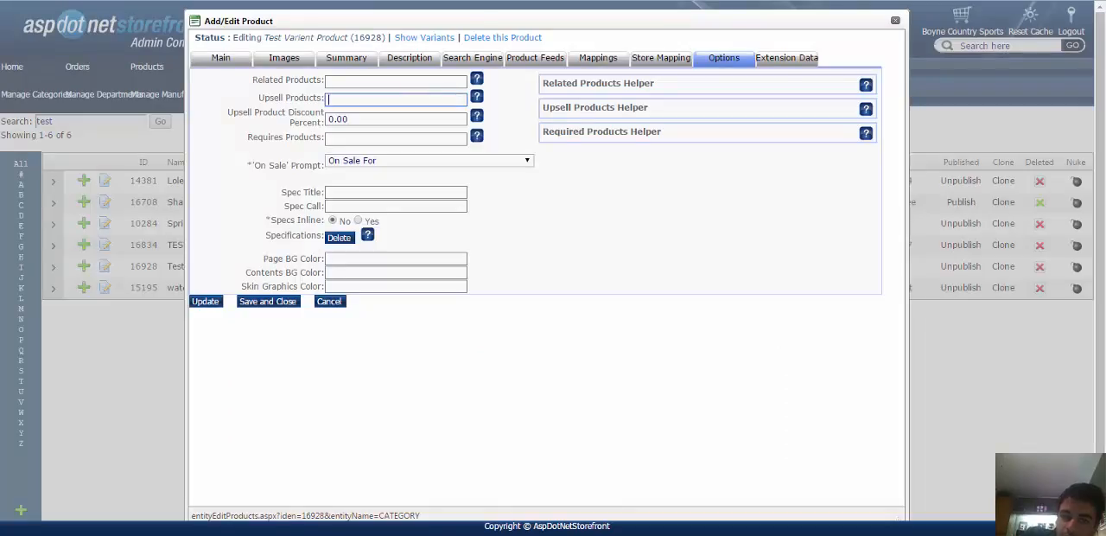
left_click(340, 81)
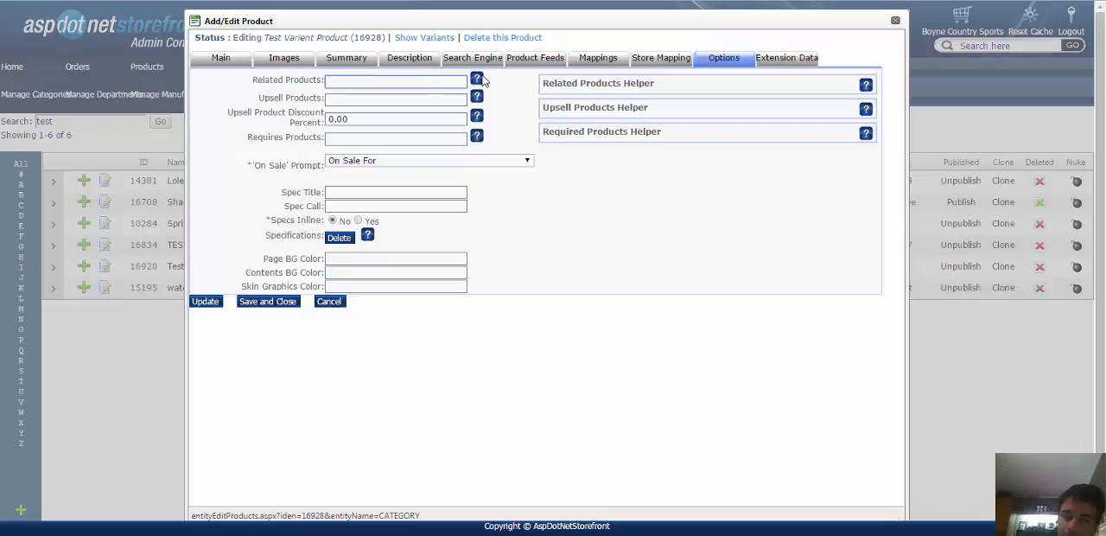
mouse_move(477, 80)
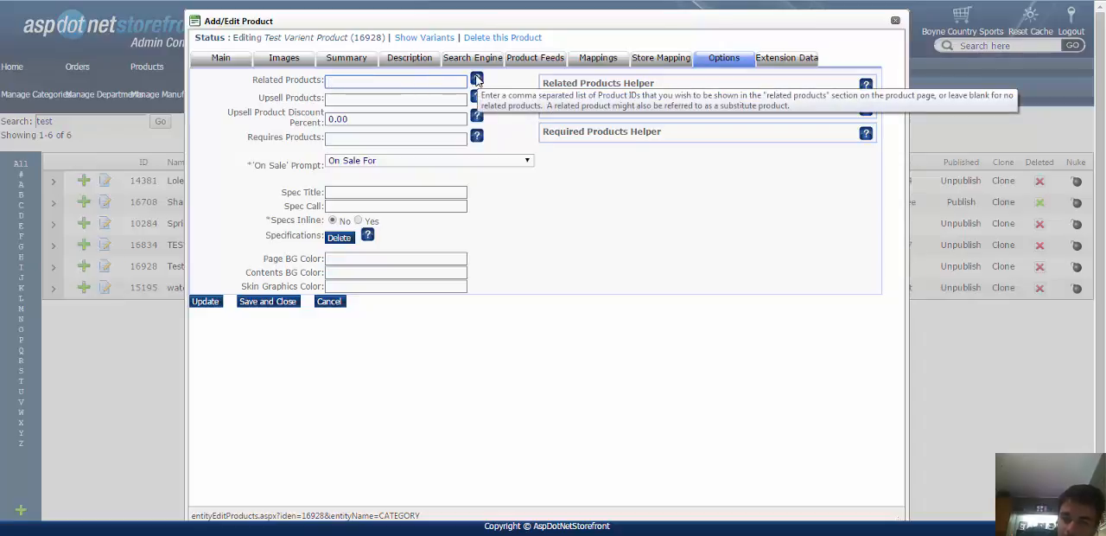
mouse_move(477, 105)
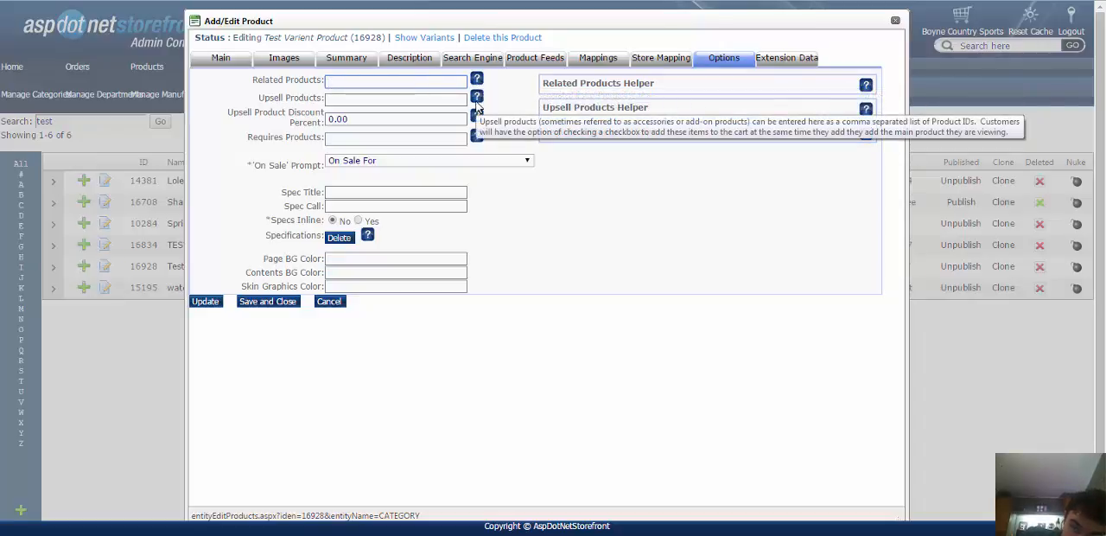
Enter the comma-separated product IDs 1234,5698,7845 as the related products.
left_click(364, 83)
type("124")
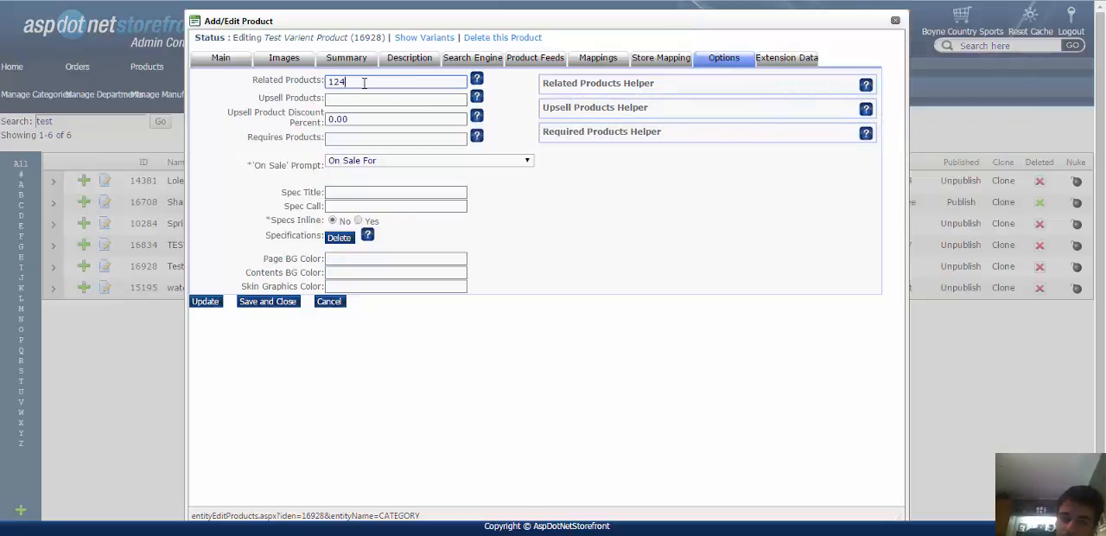
type("34,569")
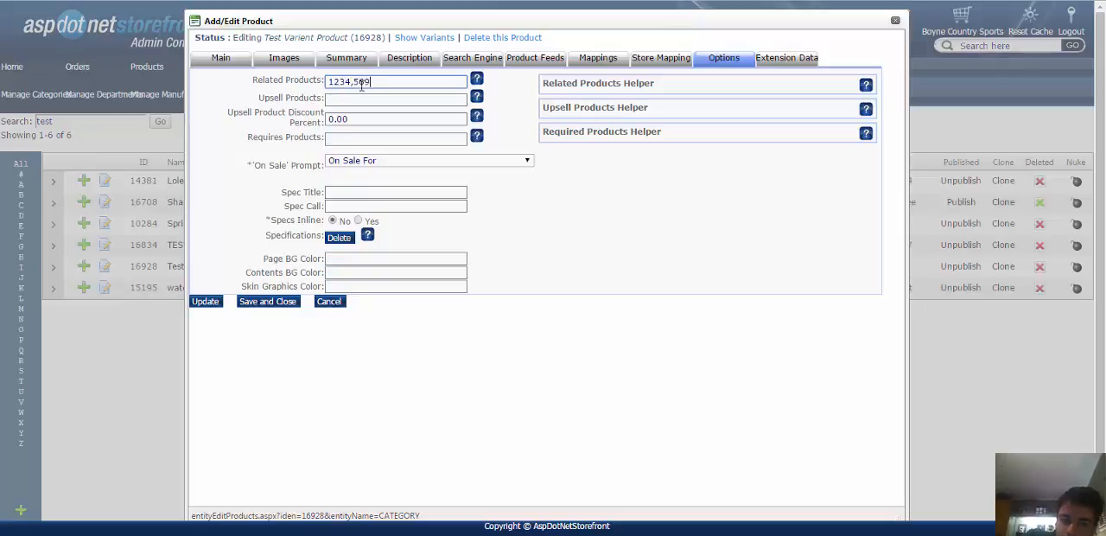
type("8,7845")
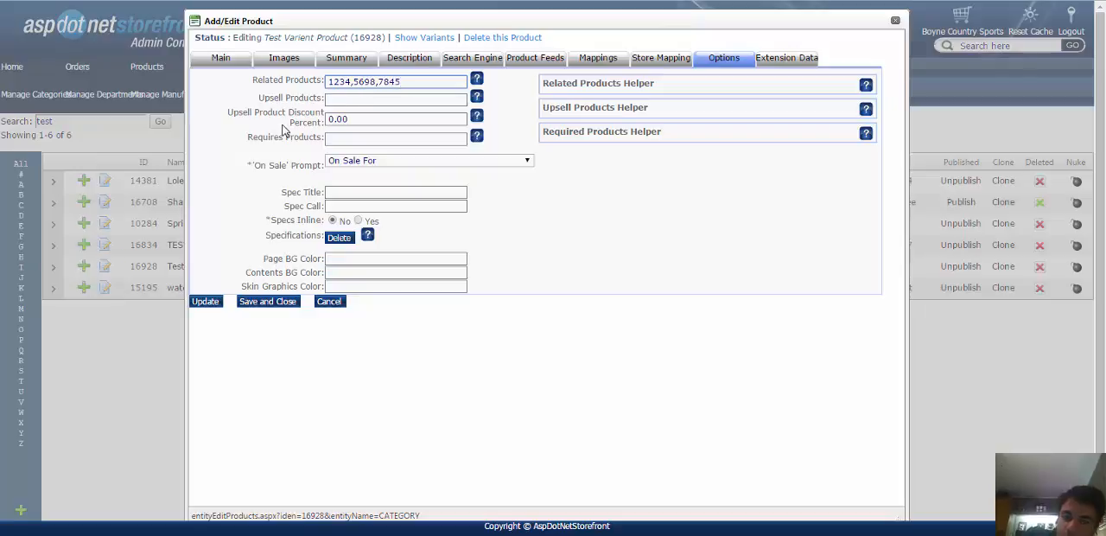
Move the ID list from Related Products to Upsell Products and clear it from there as well.
double_click(420, 84)
key("ctrl+x")
left_click(351, 100)
key("ctrl+v")
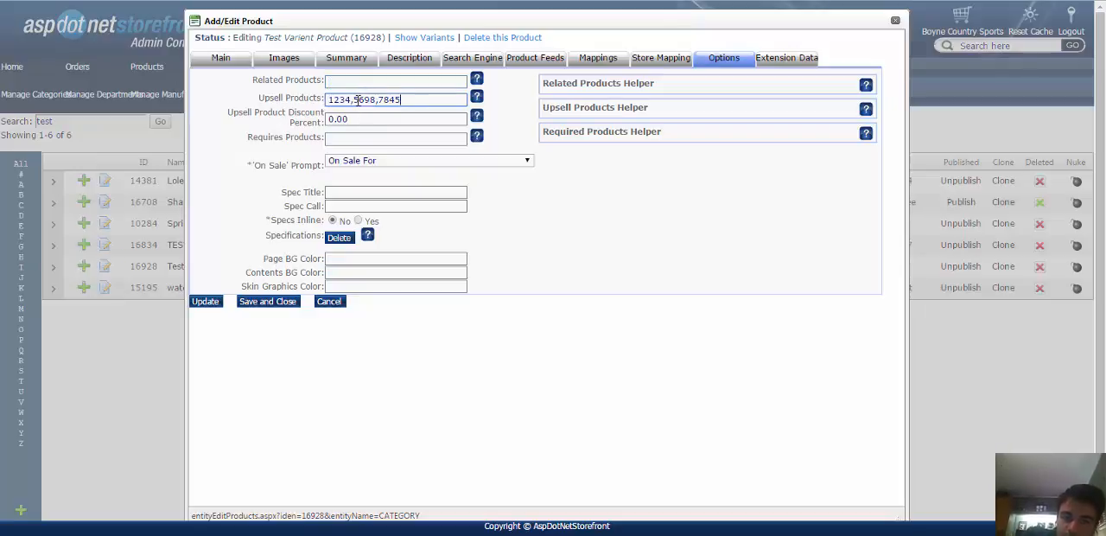
double_click(399, 99)
key("ctrl+x")
Review the product's main settings and its category, department and affiliate mappings.
left_click(227, 62)
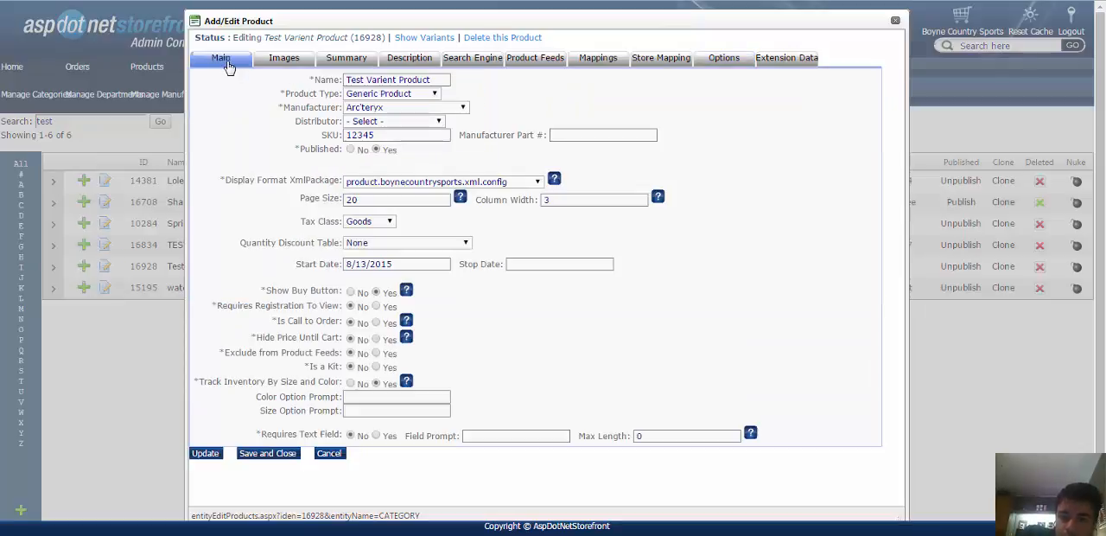
left_click(586, 58)
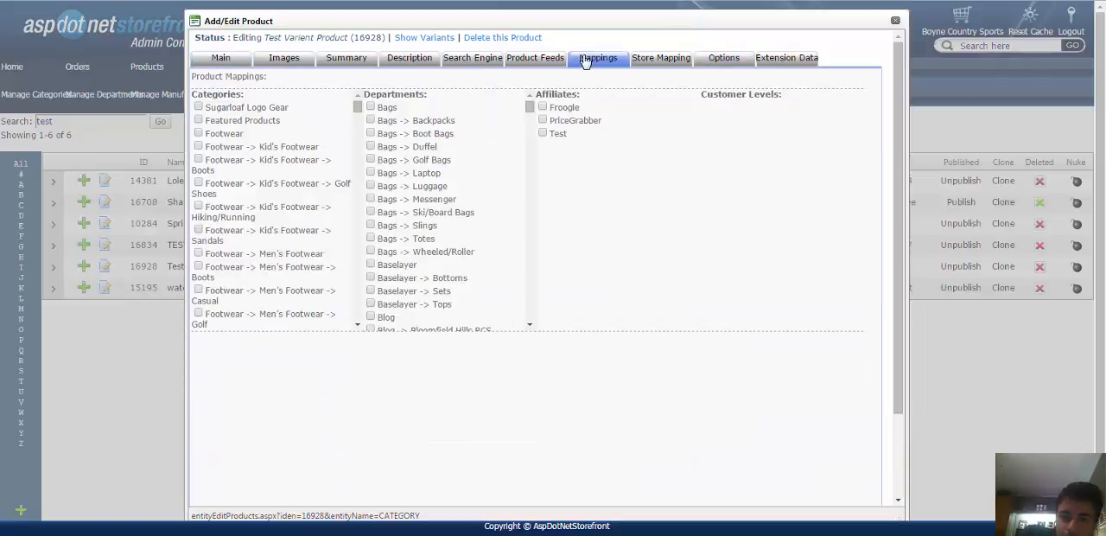
left_click(221, 60)
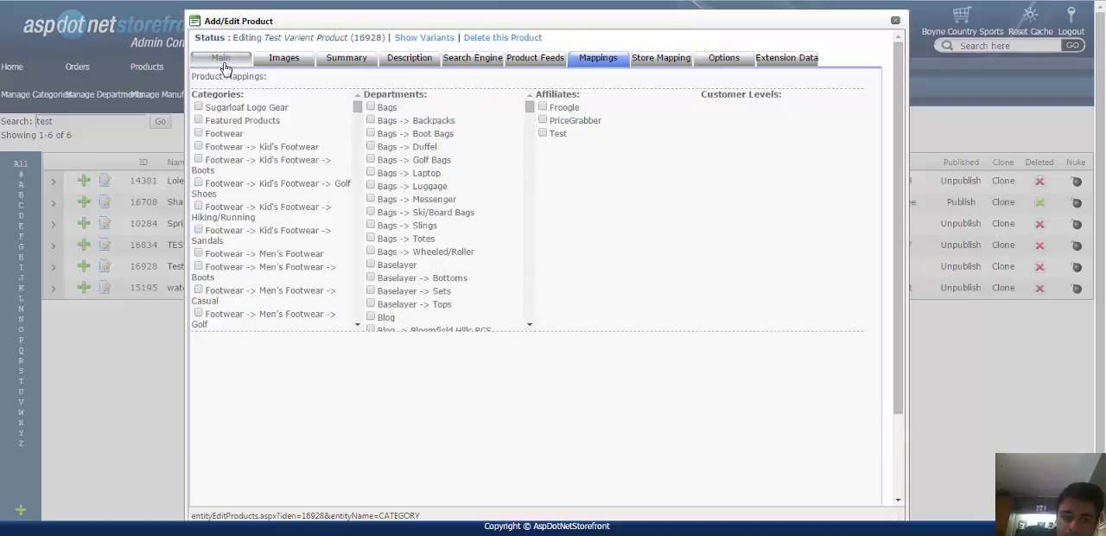